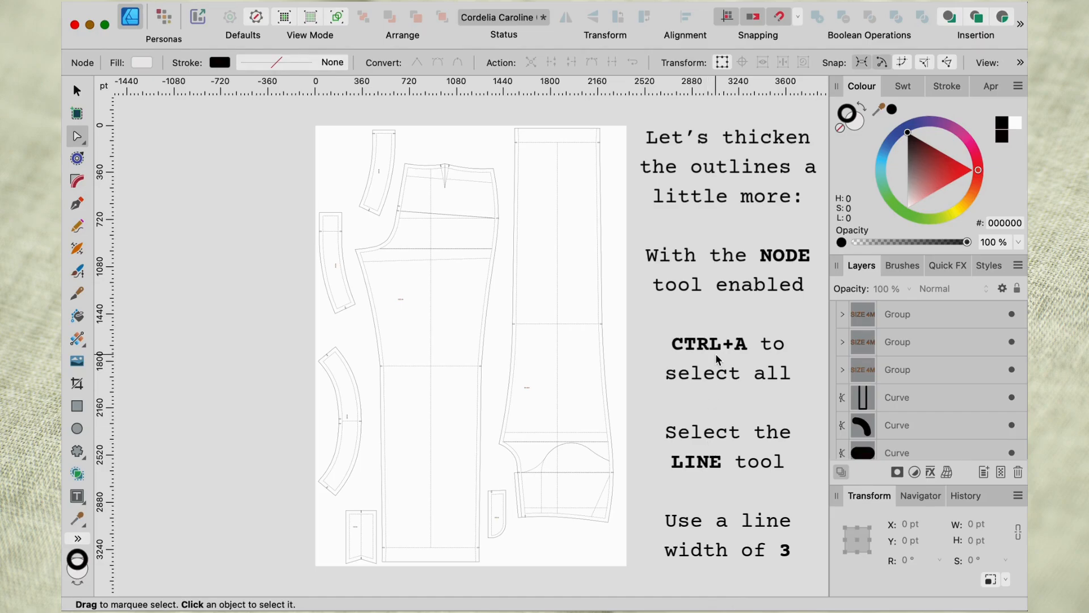
Set the stroke width of all pattern outlines on the page to 3 pt.
{"action": "key", "text": "ctrl+a"}
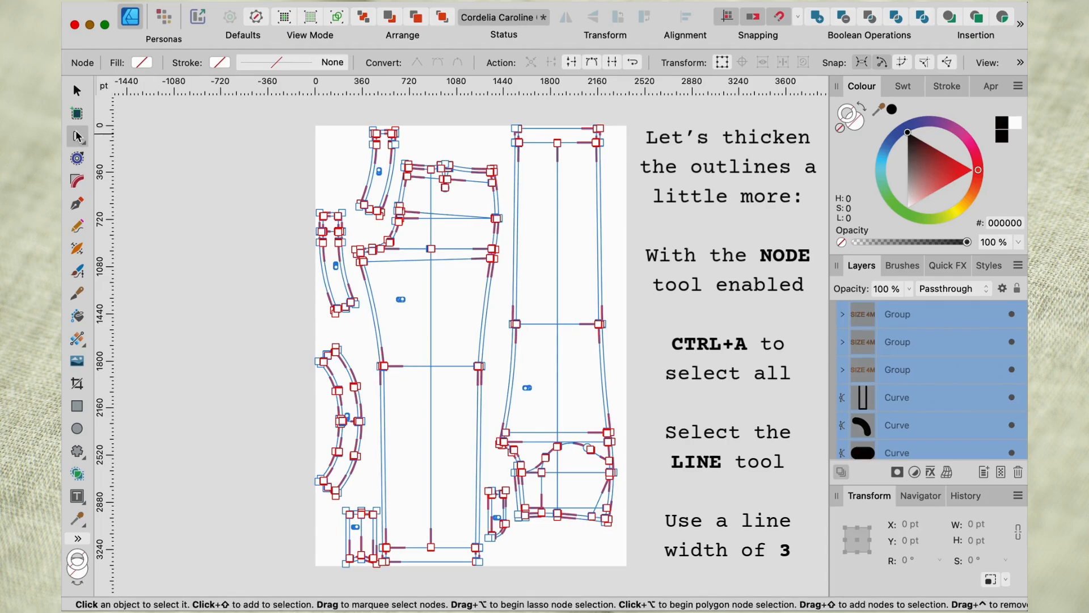
{"action": "left_click", "coordinate": [292, 67]}
{"action": "left_click", "coordinate": [360, 108]}
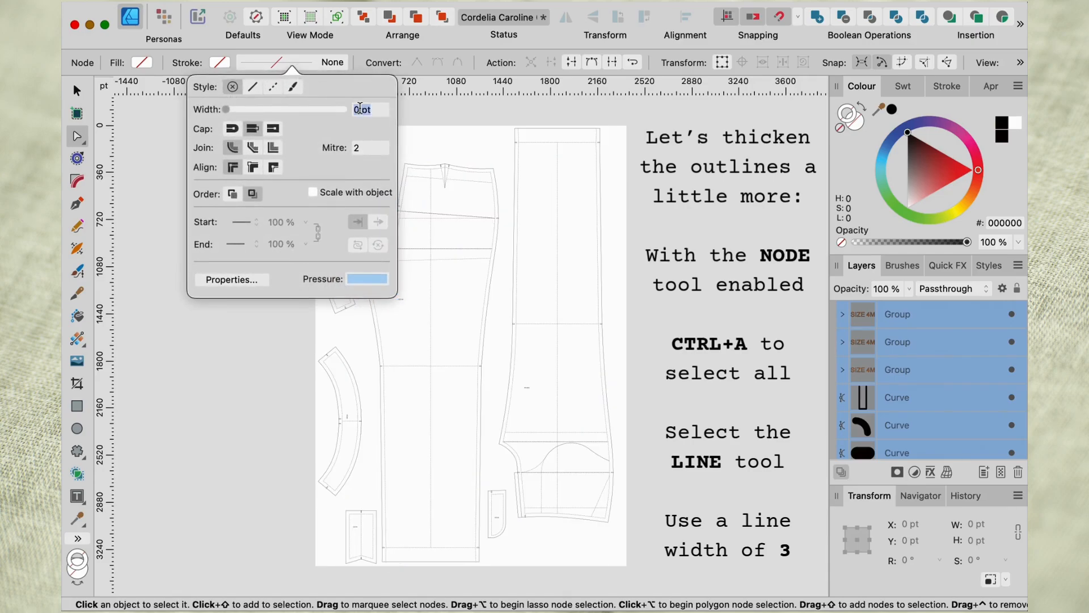
{"action": "type", "text": "3"}
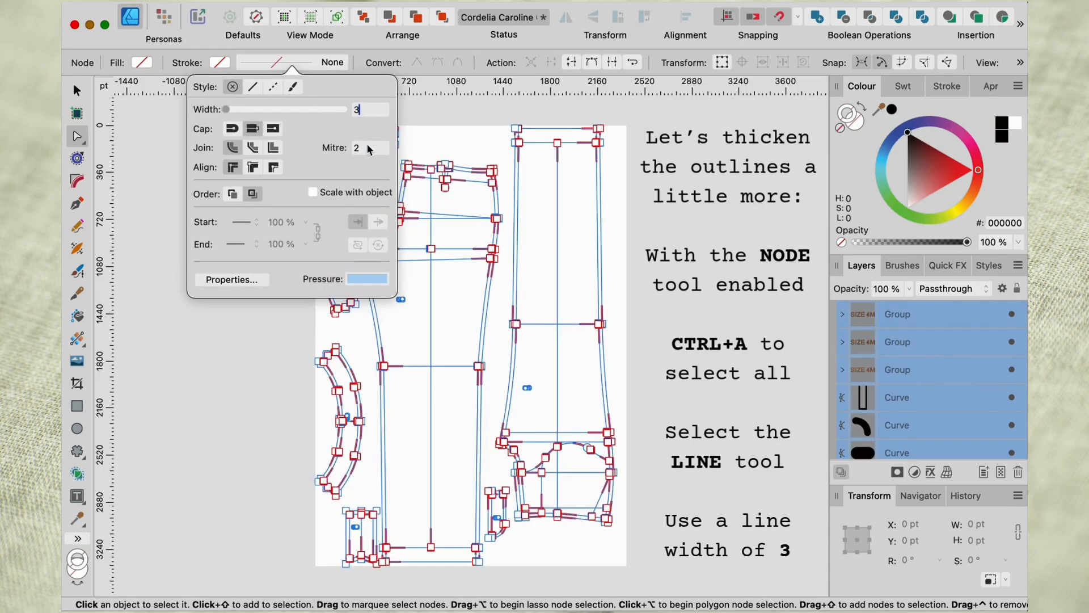
{"action": "left_click", "coordinate": [708, 262]}
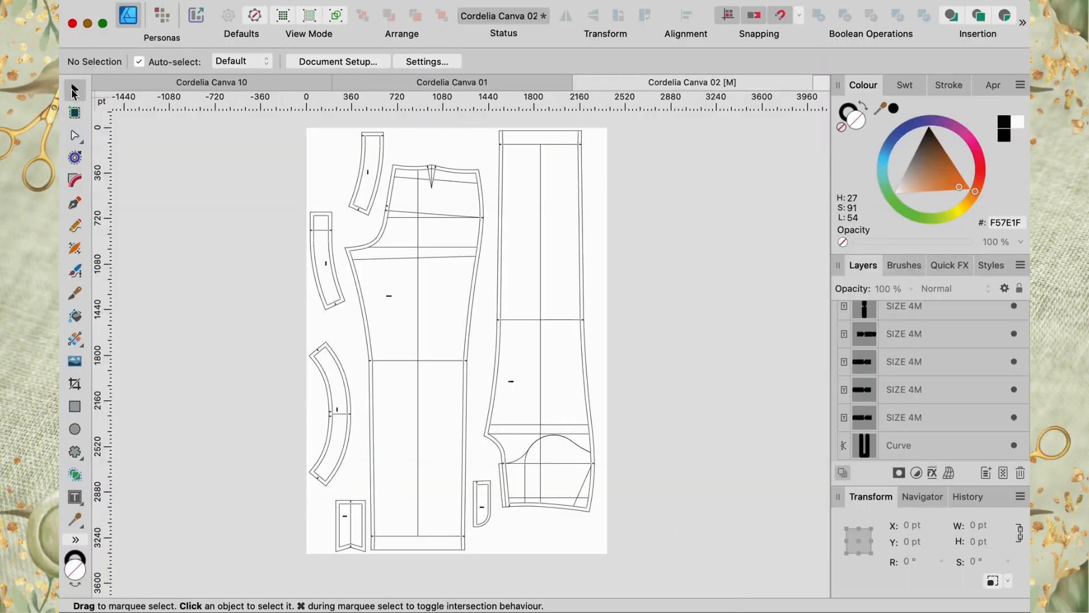
Delete the two small pattern pieces near the page bottom, one beside each side of the long front leg.
{"action": "left_click_drag", "start_coordinate": [328, 490], "coordinate": [370, 562]}
{"action": "key", "text": "Delete"}
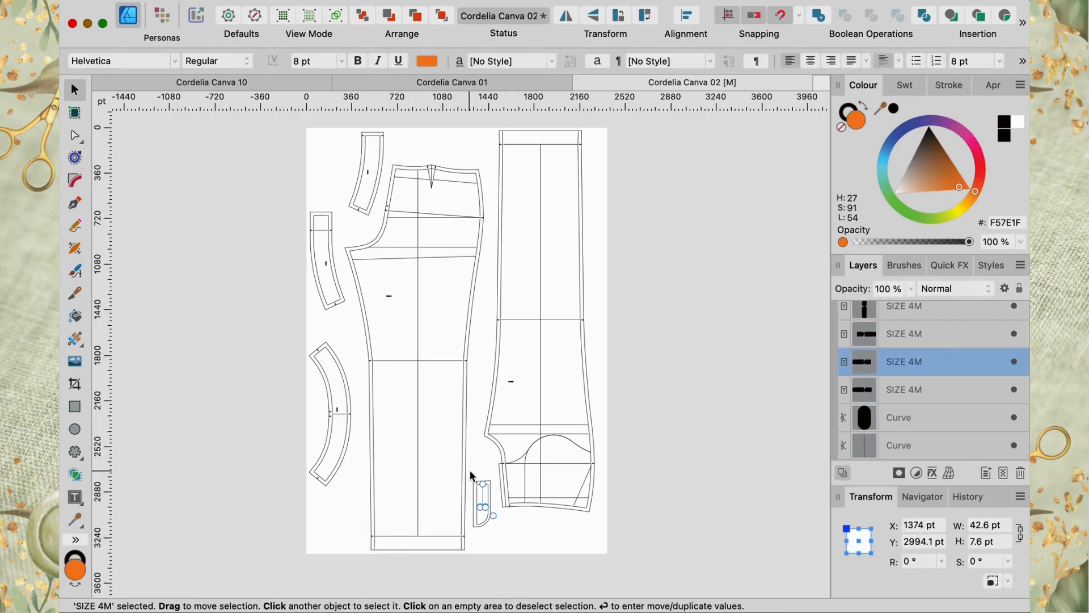
{"action": "left_click_drag", "start_coordinate": [470, 470], "coordinate": [496, 536]}
{"action": "key", "text": "Delete"}
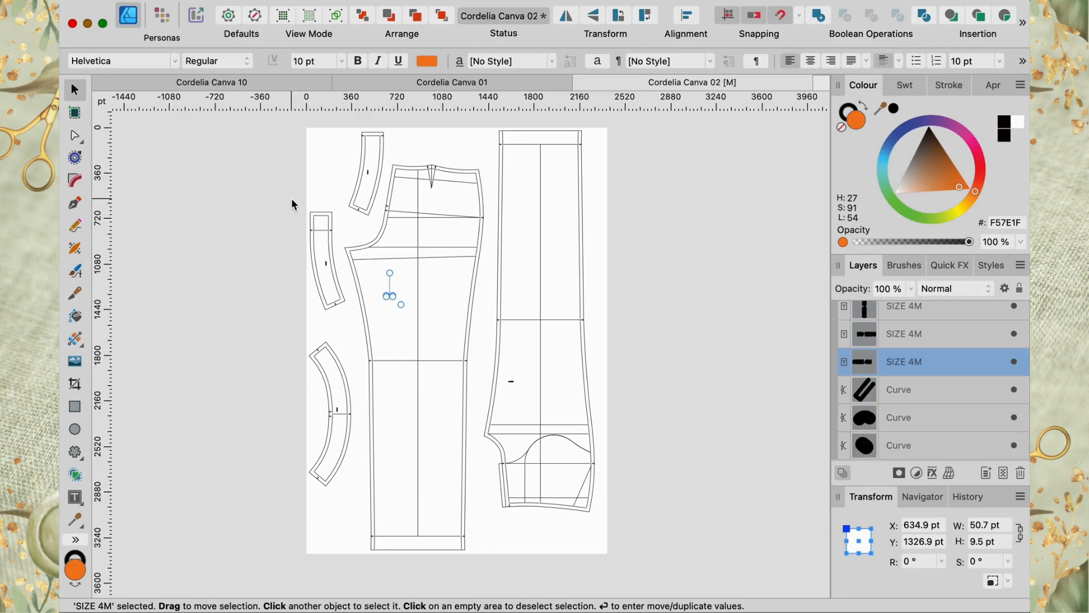
Delete the upper curved piece at the page's left edge, including its leftover outline curves.
{"action": "left_click_drag", "start_coordinate": [291, 199], "coordinate": [332, 306]}
{"action": "key", "text": "Delete"}
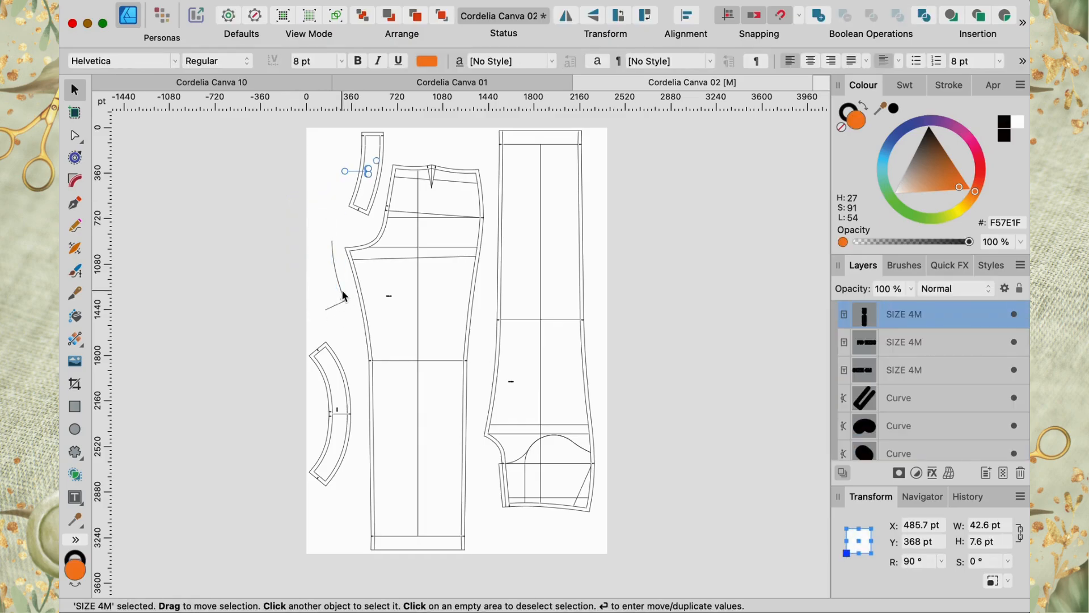
{"action": "left_click", "coordinate": [341, 291]}
{"action": "key", "text": "Delete"}
{"action": "key", "text": "Delete"}
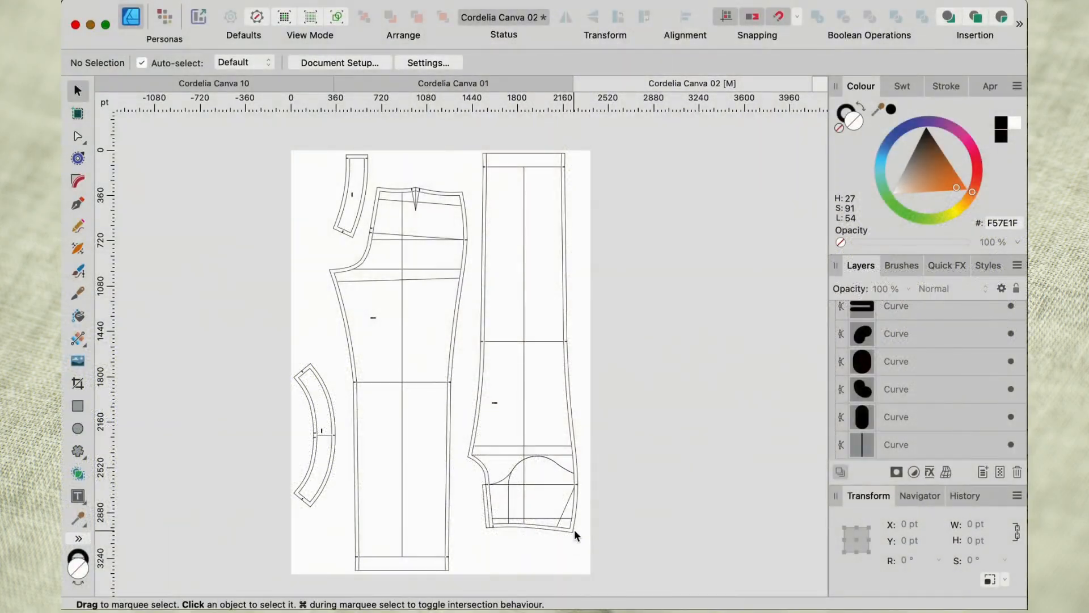
Delete the outer seam allowance lines along the waist and side seam of the right-hand trouser leg.
{"action": "left_click", "coordinate": [573, 529]}
{"action": "key", "text": "Delete"}
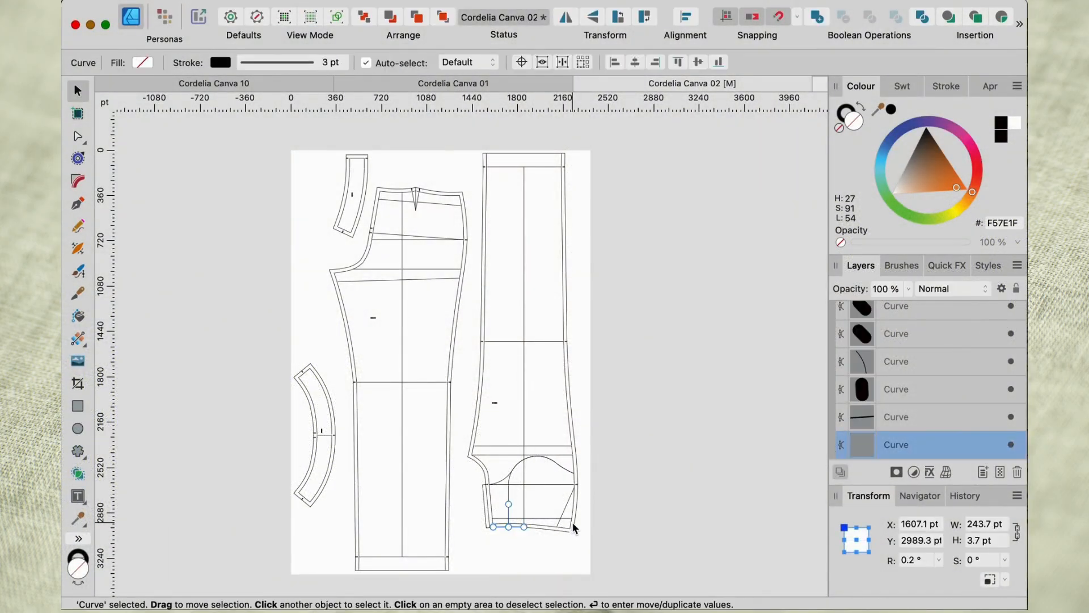
{"action": "key", "text": "Delete"}
{"action": "key", "text": "Delete"}
{"action": "key", "text": "Delete"}
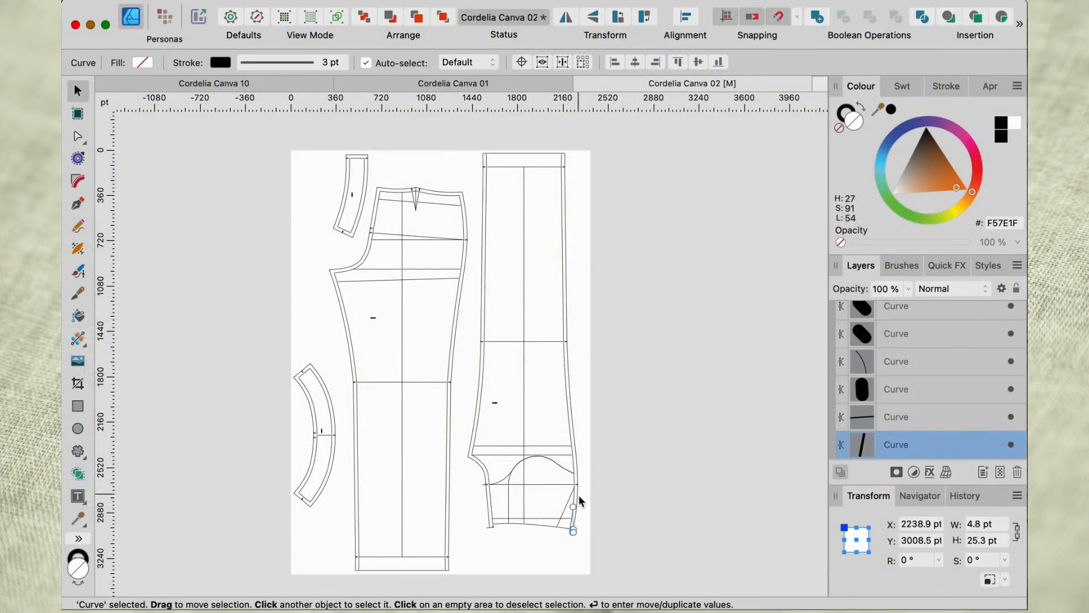
{"action": "key", "text": "Delete"}
{"action": "key", "text": "Delete"}
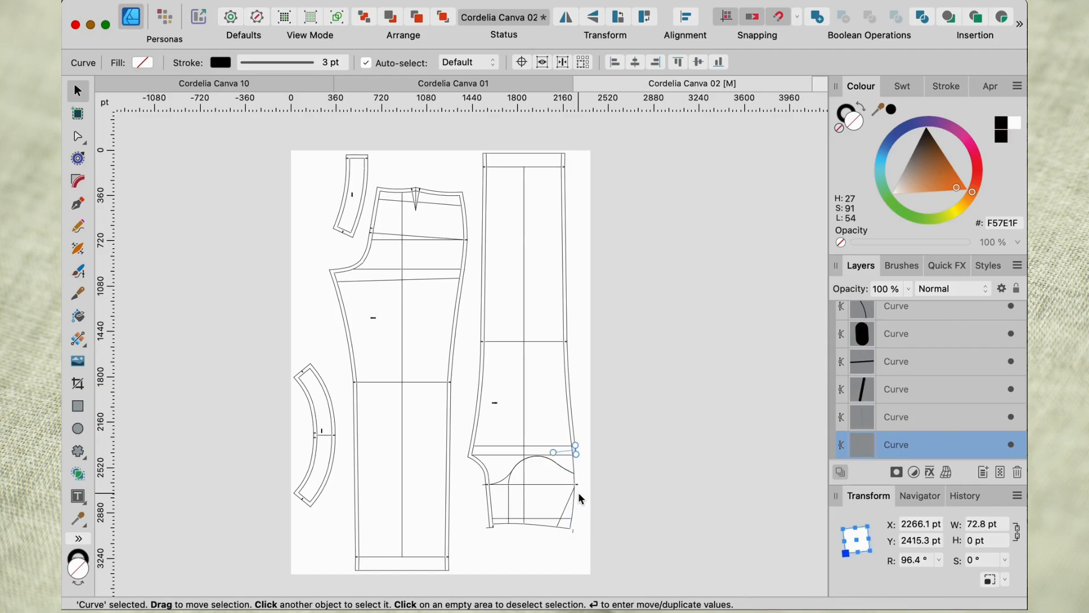
{"action": "key", "text": "Delete"}
{"action": "key", "text": "Delete"}
{"action": "key", "text": "Delete"}
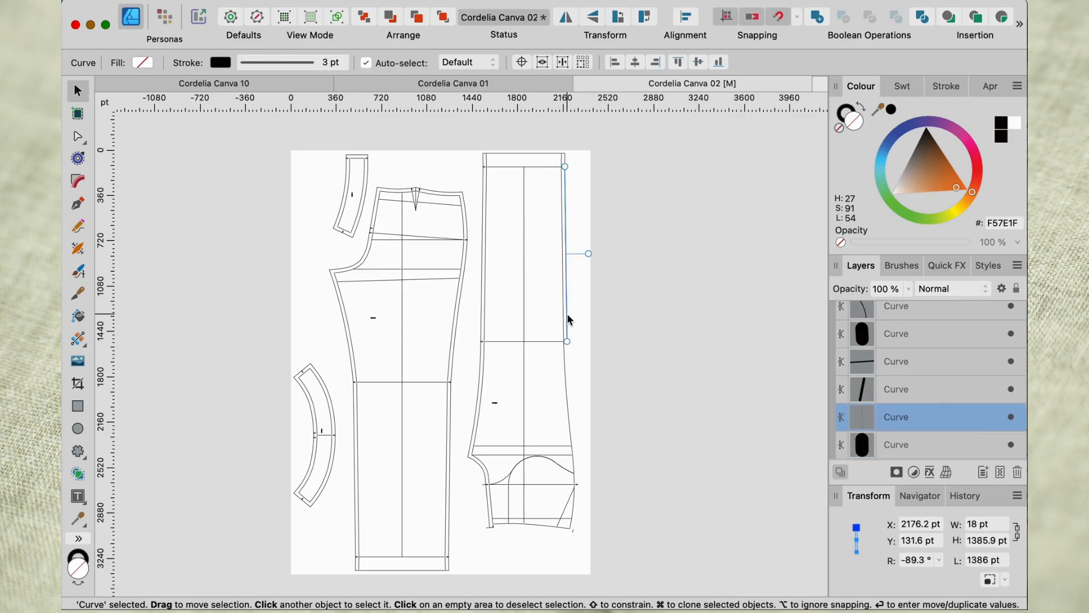
Delete the hem allowance lines and notches at the top end of the right-hand trouser leg.
{"action": "key", "text": "Delete"}
{"action": "left_click_drag", "start_coordinate": [474, 145], "coordinate": [582, 164]}
{"action": "key", "text": "Delete"}
{"action": "key", "text": "Delete"}
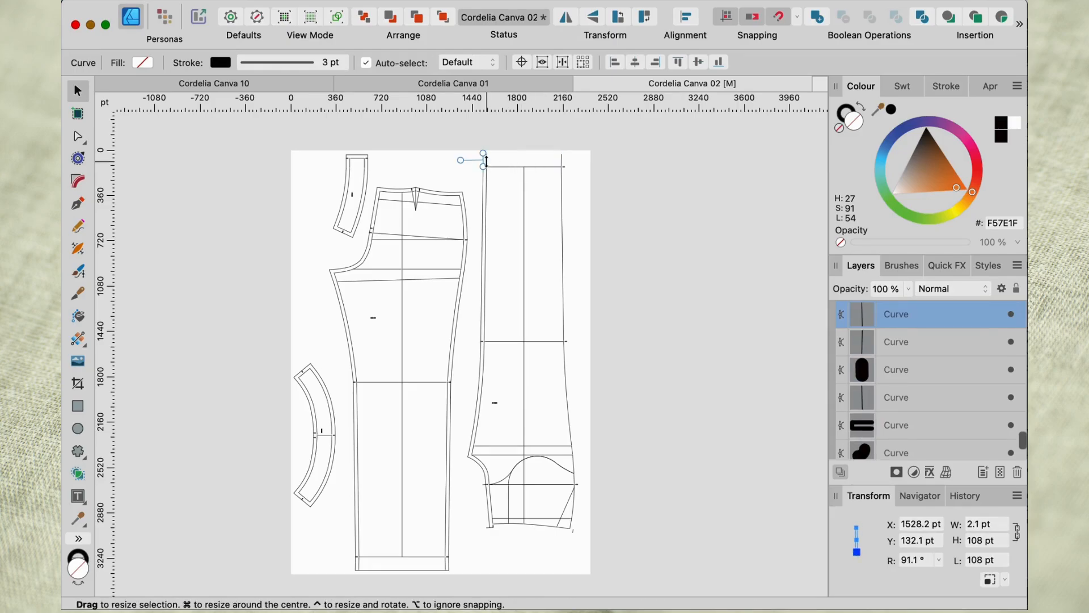
{"action": "scroll", "coordinate": [596, 139], "scroll_direction": "up", "scroll_amount": 5}
{"action": "scroll", "coordinate": [594, 136], "scroll_direction": "up", "scroll_amount": 10}
{"action": "scroll", "coordinate": [594, 136], "scroll_direction": "right", "scroll_amount": 2}
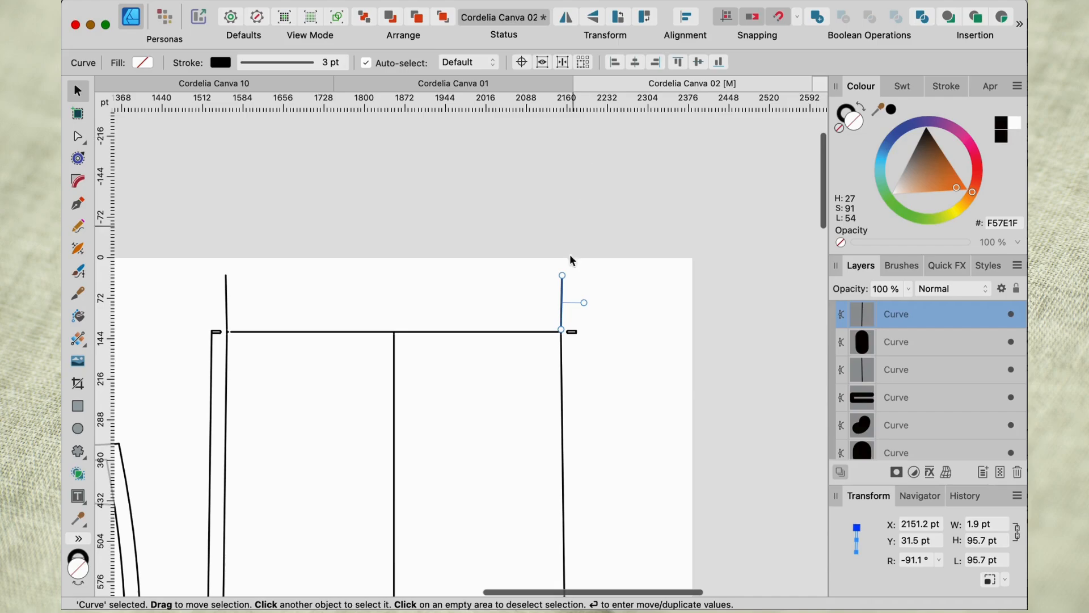
{"action": "left_click_drag", "start_coordinate": [546, 309], "coordinate": [614, 348]}
{"action": "key", "text": "Delete"}
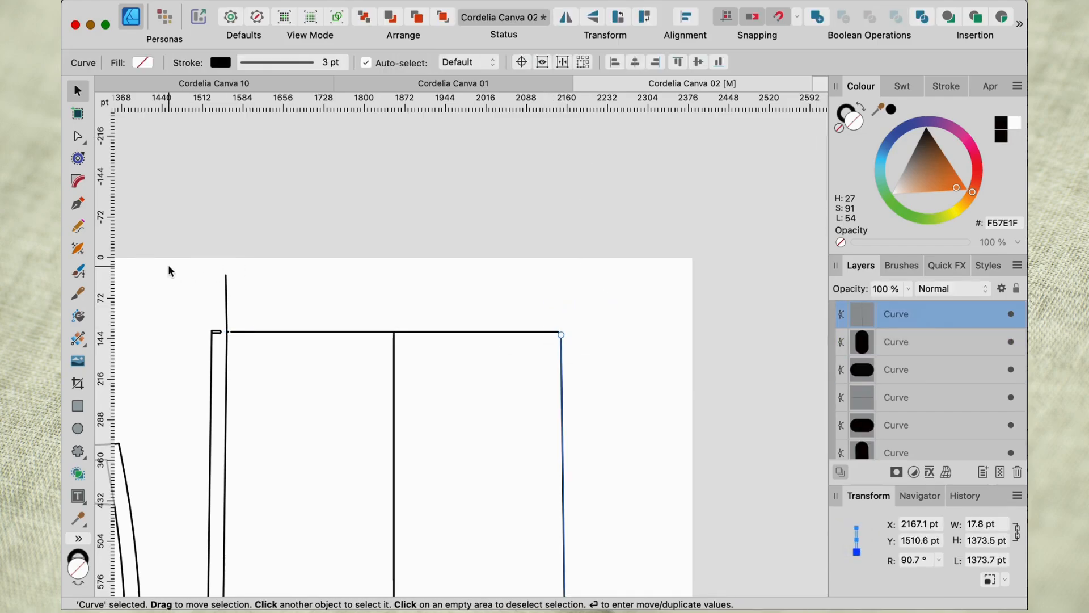
{"action": "left_click_drag", "start_coordinate": [167, 264], "coordinate": [291, 363]}
{"action": "key", "text": "Delete"}
Delete the notches and seam allowance remnants at both ends of the right-hand leg's knee line.
{"action": "scroll", "coordinate": [291, 362], "scroll_direction": "down", "scroll_amount": 8}
{"action": "scroll", "coordinate": [291, 362], "scroll_direction": "left", "scroll_amount": 5}
{"action": "scroll", "coordinate": [372, 355], "scroll_direction": "down", "scroll_amount": 15}
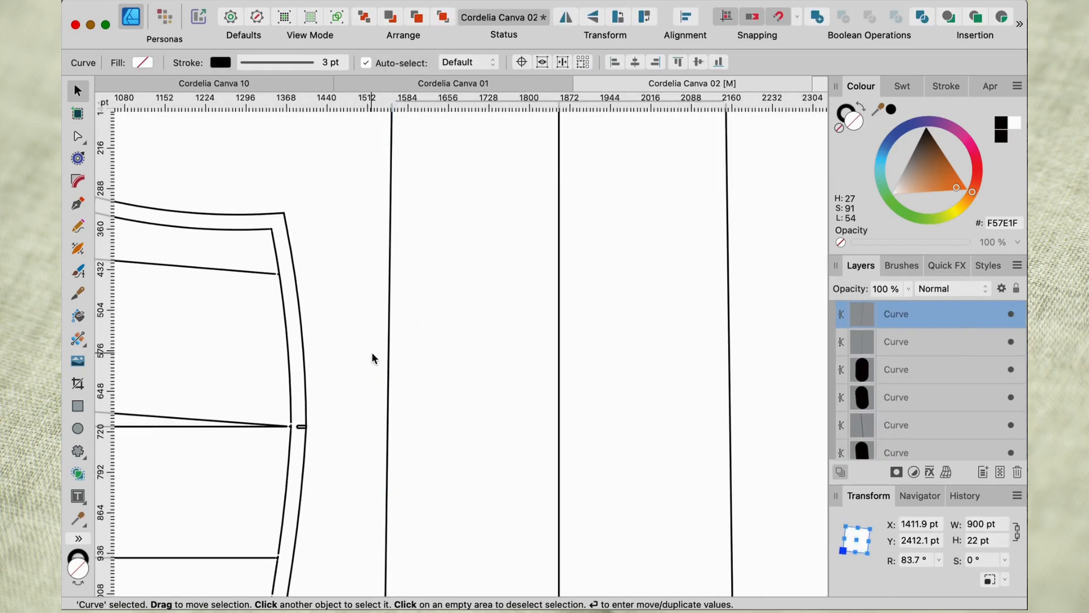
{"action": "scroll", "coordinate": [372, 355], "scroll_direction": "left", "scroll_amount": 3}
{"action": "left_click_drag", "start_coordinate": [388, 366], "coordinate": [453, 406]}
{"action": "key", "text": "Delete"}
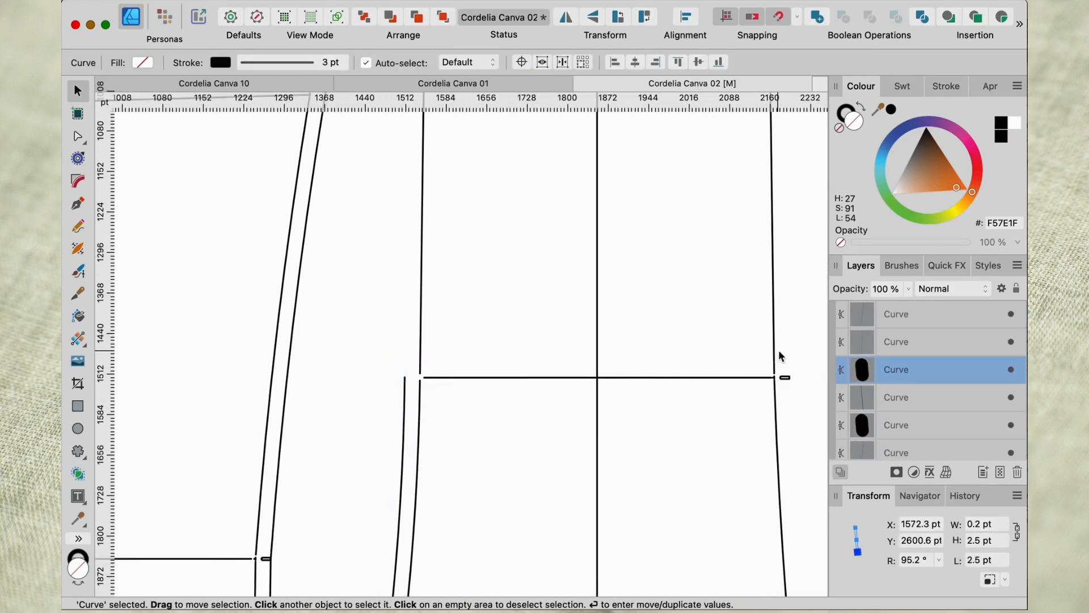
{"action": "left_click_drag", "start_coordinate": [791, 352], "coordinate": [754, 418]}
{"action": "key", "text": "Delete"}
Delete the right-hand leg's lower inseam allowance curve and its size label.
{"action": "scroll", "coordinate": [754, 418], "scroll_direction": "down", "scroll_amount": 6}
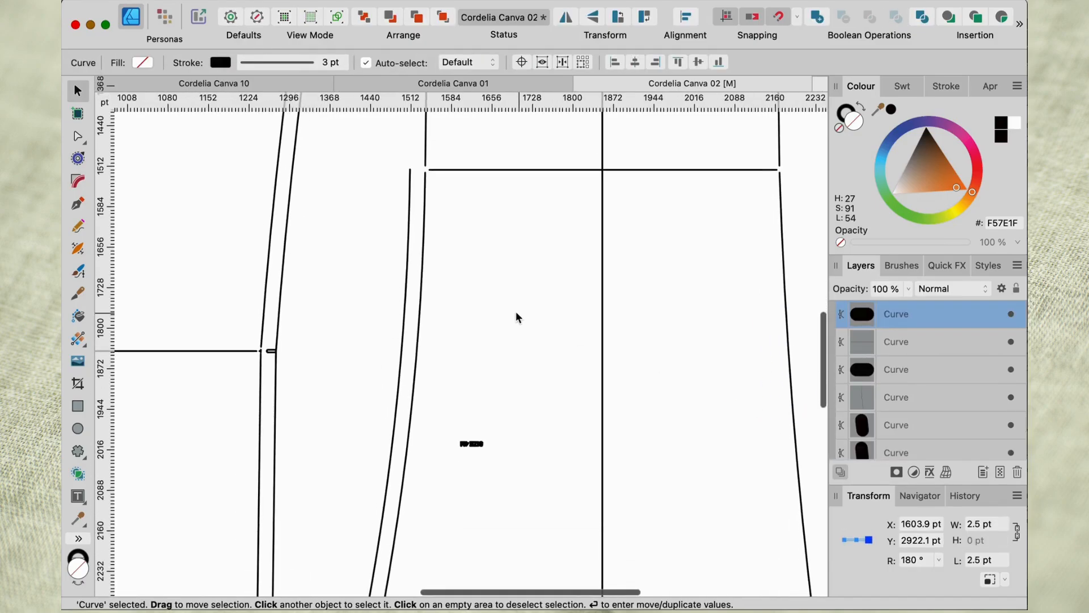
{"action": "left_click", "coordinate": [406, 316]}
{"action": "key", "text": "Delete"}
{"action": "scroll", "coordinate": [406, 316], "scroll_direction": "down", "scroll_amount": 4}
{"action": "left_click", "coordinate": [479, 315]}
{"action": "key", "text": "Delete"}
Delete the seam allowance lines and notches along the crotch curve of the right-hand trouser leg.
{"action": "scroll", "coordinate": [479, 317], "scroll_direction": "down", "scroll_amount": 8}
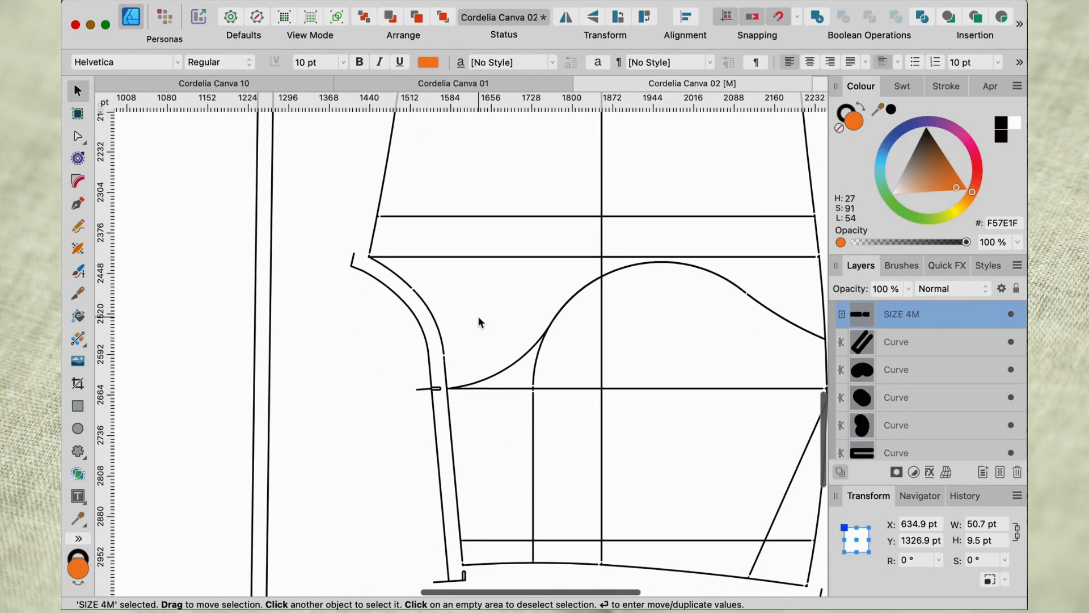
{"action": "left_click", "coordinate": [427, 354]}
{"action": "left_click", "coordinate": [354, 268]}
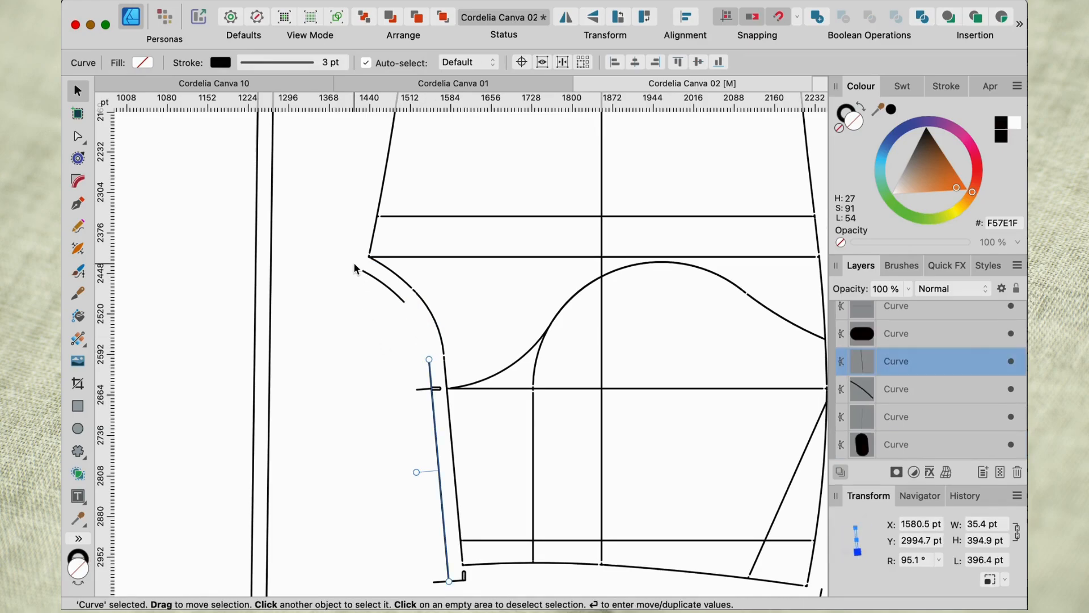
{"action": "key", "text": "Delete"}
{"action": "left_click", "coordinate": [406, 348]}
{"action": "left_click_drag", "start_coordinate": [406, 349], "coordinate": [452, 437]}
{"action": "left_click", "coordinate": [451, 434]}
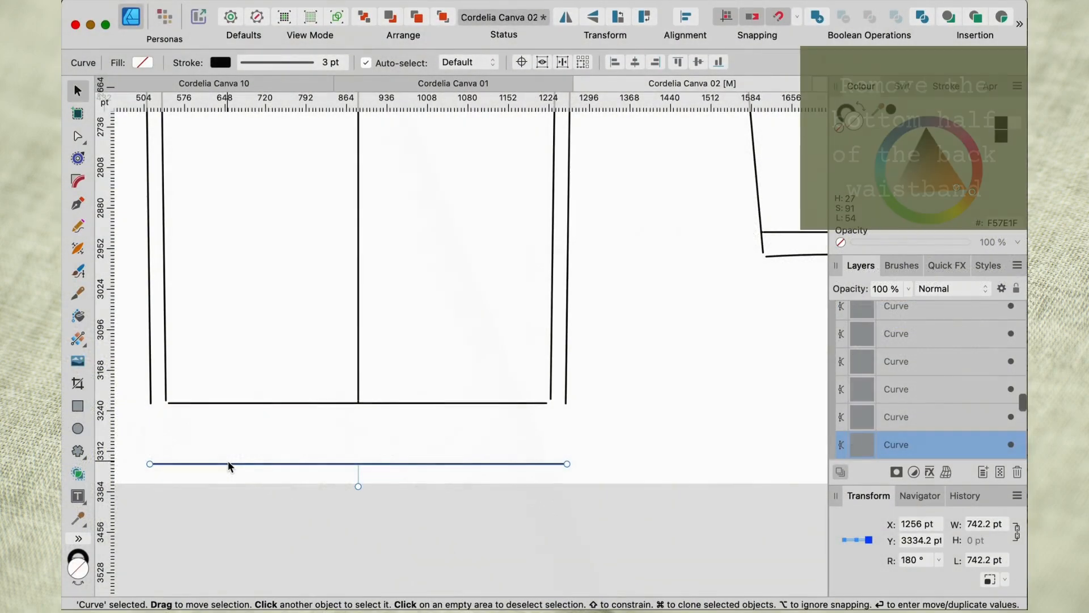
Delete the inner and outer outlines of the back waistband's bottom half below its centre line.
{"action": "scroll", "coordinate": [227, 460], "scroll_direction": "up", "scroll_amount": 5}
{"action": "scroll", "coordinate": [227, 460], "scroll_direction": "up", "scroll_amount": 3}
{"action": "scroll", "coordinate": [227, 459], "scroll_direction": "right", "scroll_amount": 2}
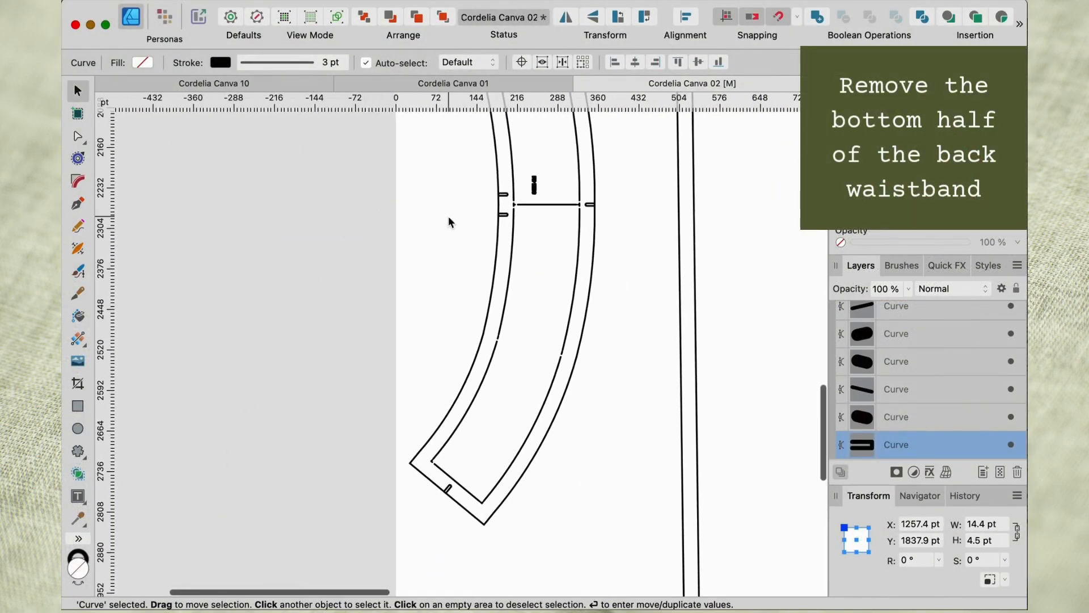
{"action": "left_click_drag", "start_coordinate": [470, 206], "coordinate": [585, 490]}
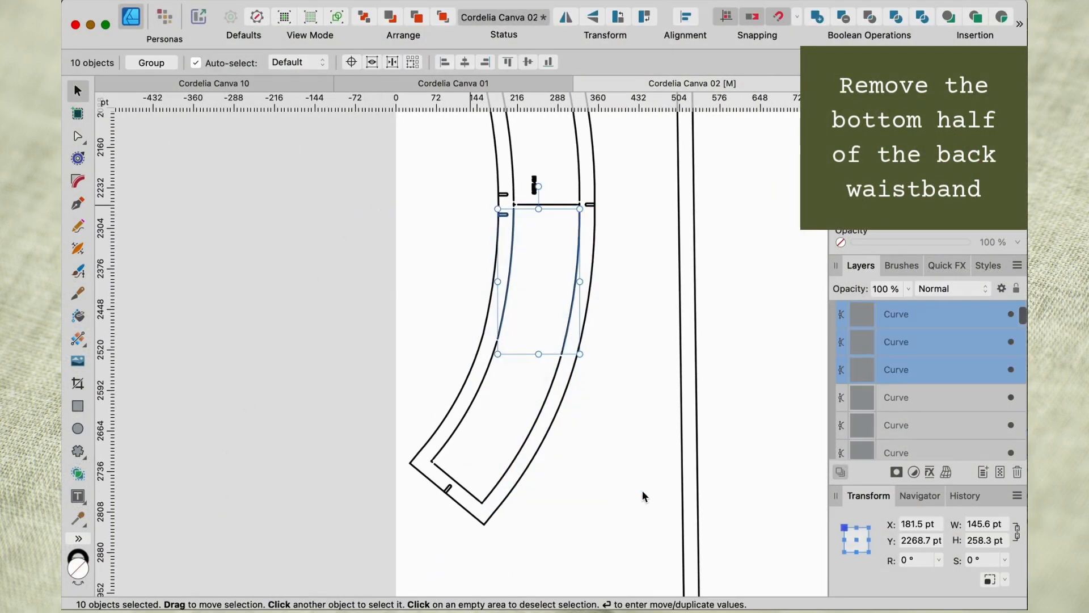
{"action": "key", "text": "Delete"}
{"action": "left_click", "coordinate": [592, 254]}
{"action": "key", "text": "Delete"}
{"action": "key", "text": "Delete"}
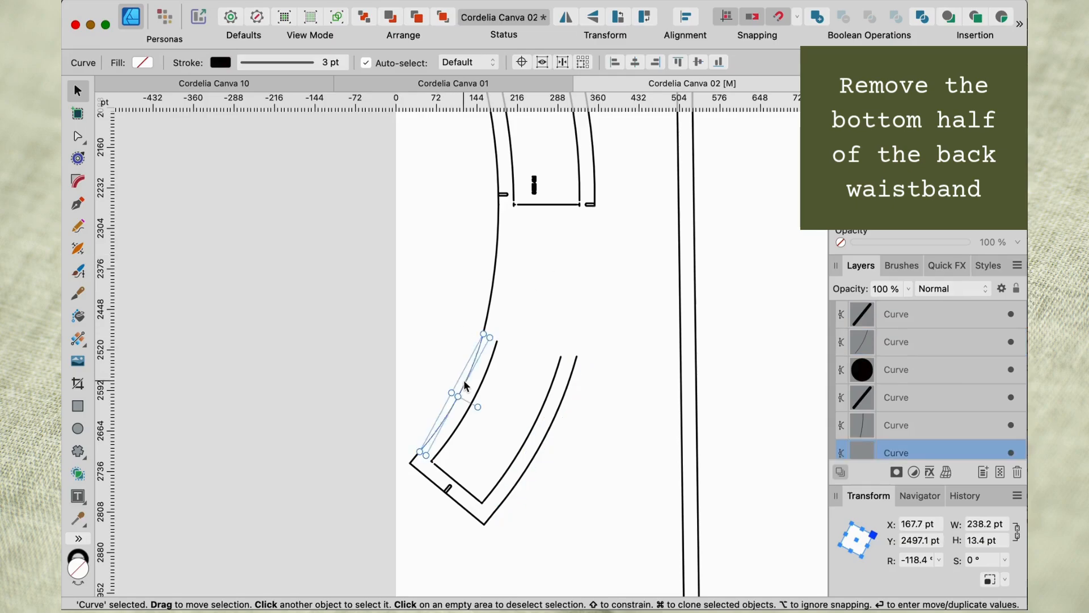
{"action": "key", "text": "Delete"}
{"action": "left_click_drag", "start_coordinate": [402, 305], "coordinate": [655, 550]}
Delete the stray curve, notches and outer seam allowance lines left around the back waistband's upper half.
{"action": "key", "text": "Delete"}
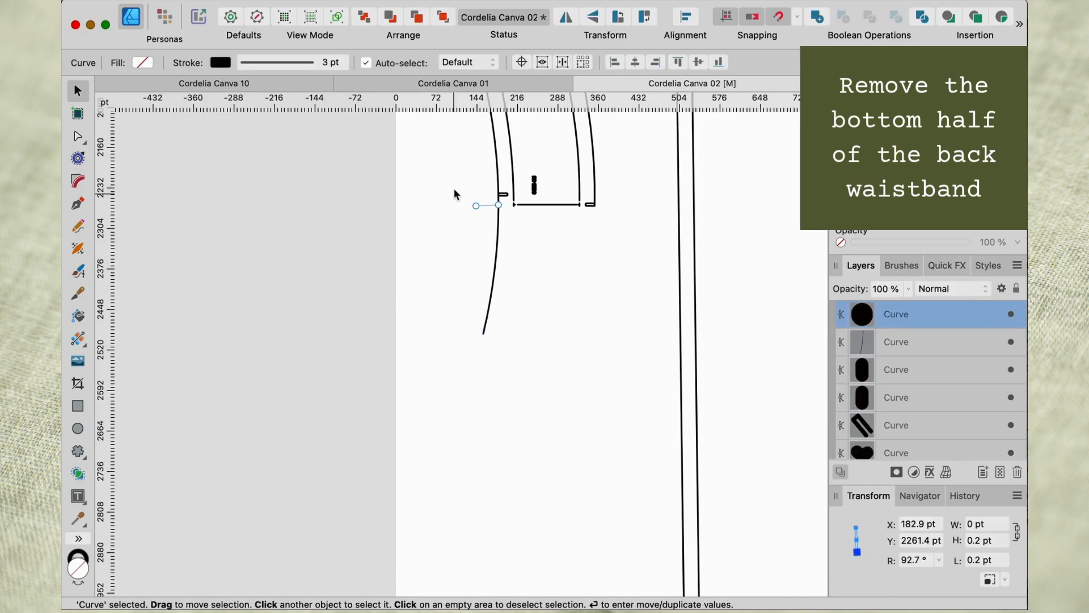
{"action": "left_click_drag", "start_coordinate": [450, 182], "coordinate": [514, 340]}
{"action": "key", "text": "Delete"}
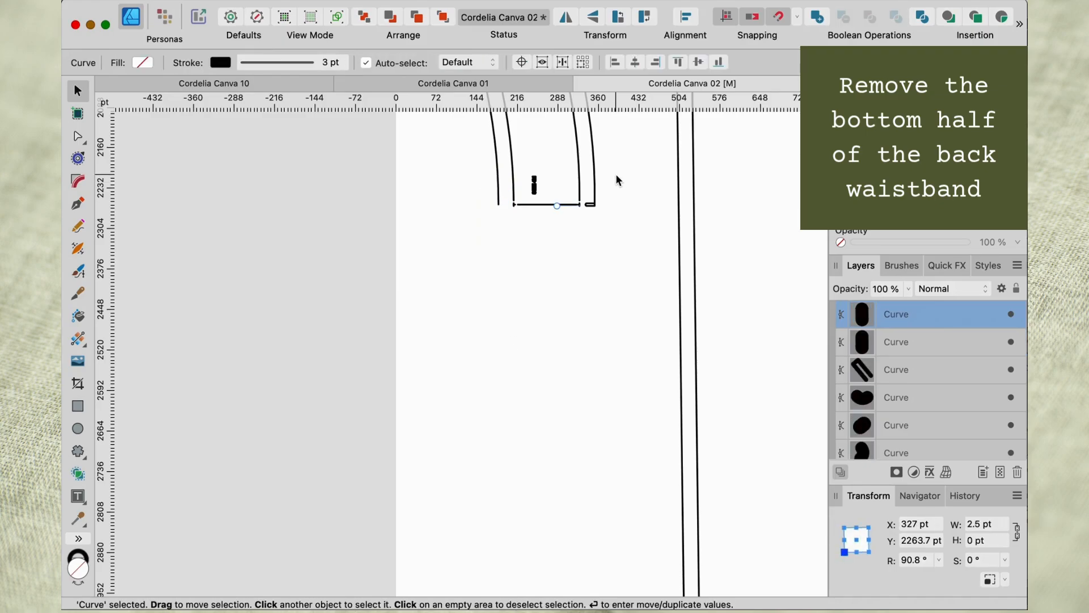
{"action": "left_click_drag", "start_coordinate": [615, 174], "coordinate": [581, 219]}
{"action": "scroll", "coordinate": [573, 232], "scroll_direction": "up", "scroll_amount": 4}
{"action": "left_click", "coordinate": [566, 235]}
{"action": "key", "text": "Delete"}
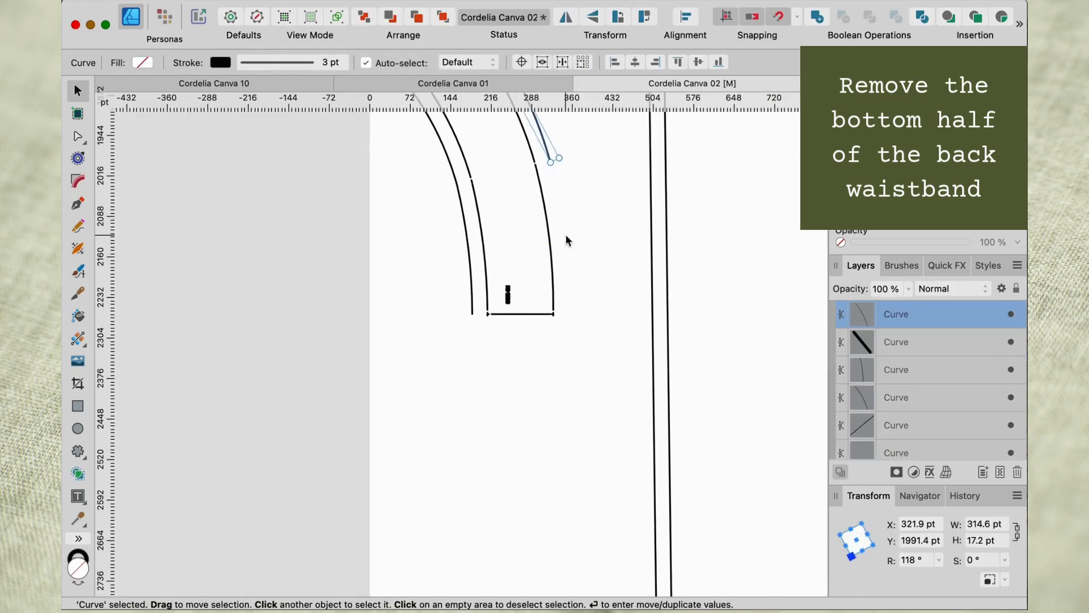
{"action": "scroll", "coordinate": [566, 234], "scroll_direction": "up", "scroll_amount": 5}
{"action": "key", "text": "Delete"}
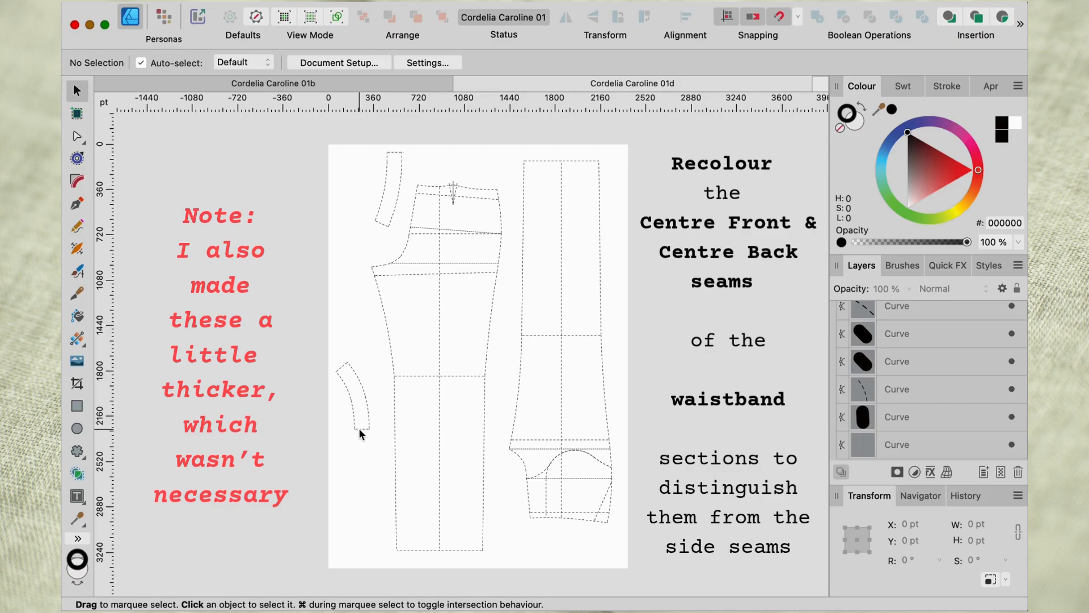
Recolour the back waistband's centre back seam red (DF1D1D) and set its stroke width to 4 pt.
{"action": "left_click", "coordinate": [360, 429]}
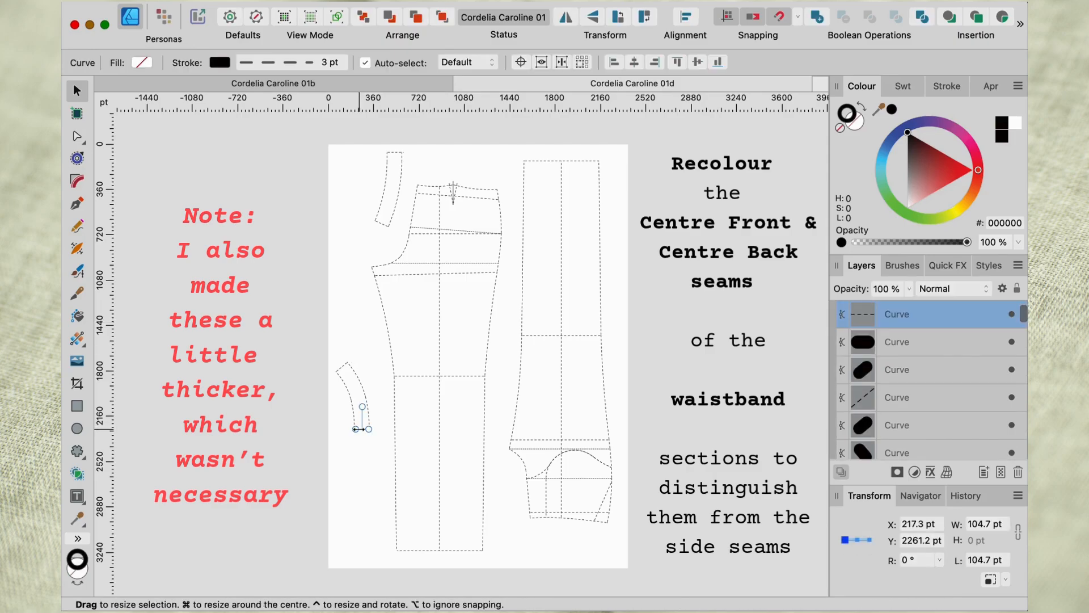
{"action": "left_click", "coordinate": [219, 63]}
{"action": "left_click", "coordinate": [339, 177]}
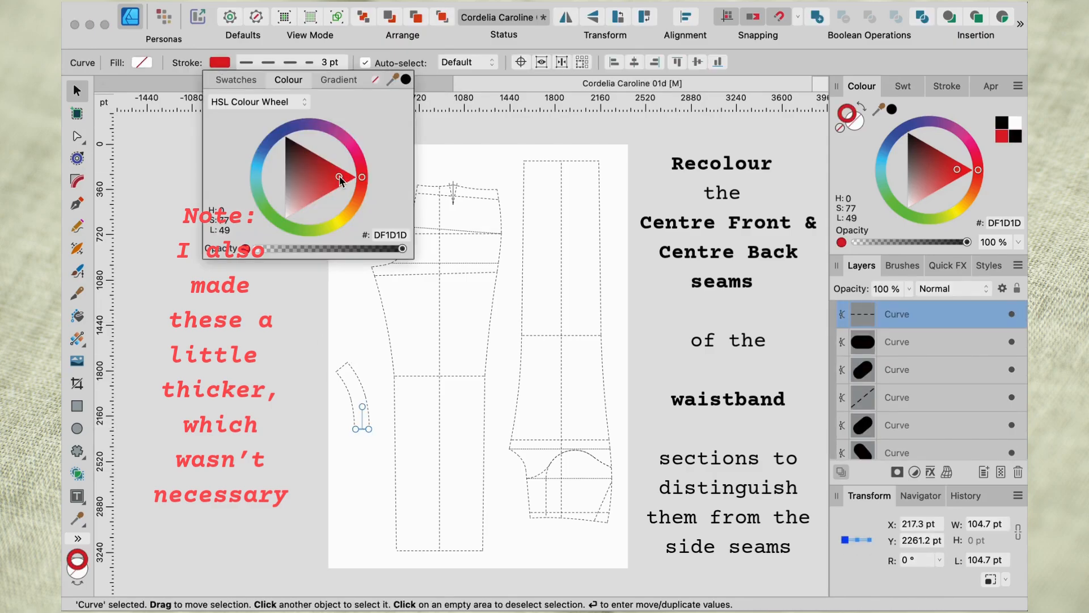
{"action": "left_click", "coordinate": [343, 63]}
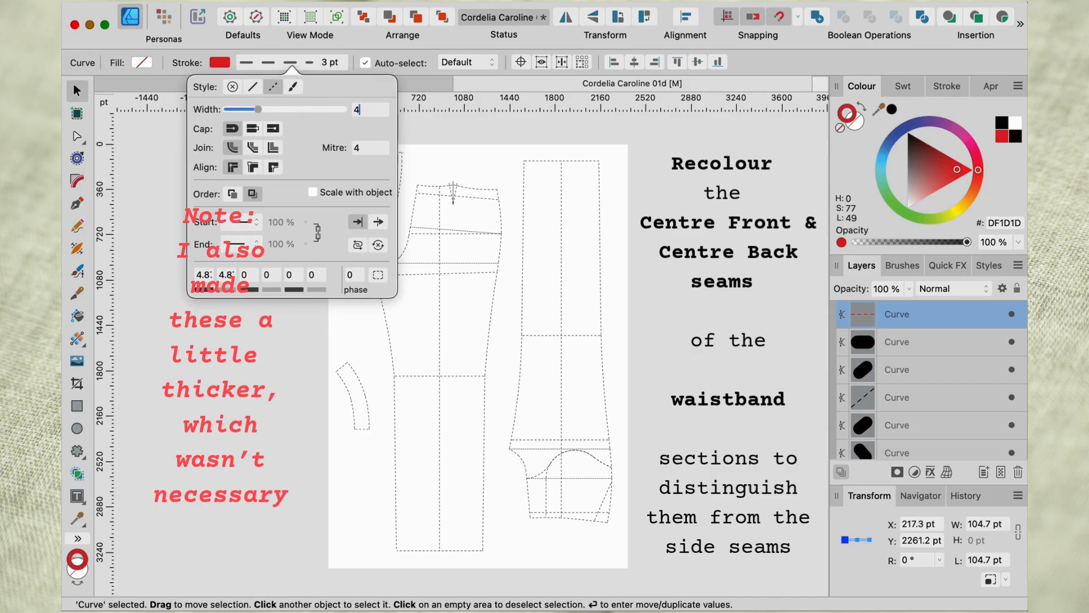
{"action": "key", "text": "Return"}
{"action": "left_click", "coordinate": [265, 355]}
Apply the same red to the front waistband's centre front seam and set its stroke width to 4 pt.
{"action": "left_click", "coordinate": [393, 152]}
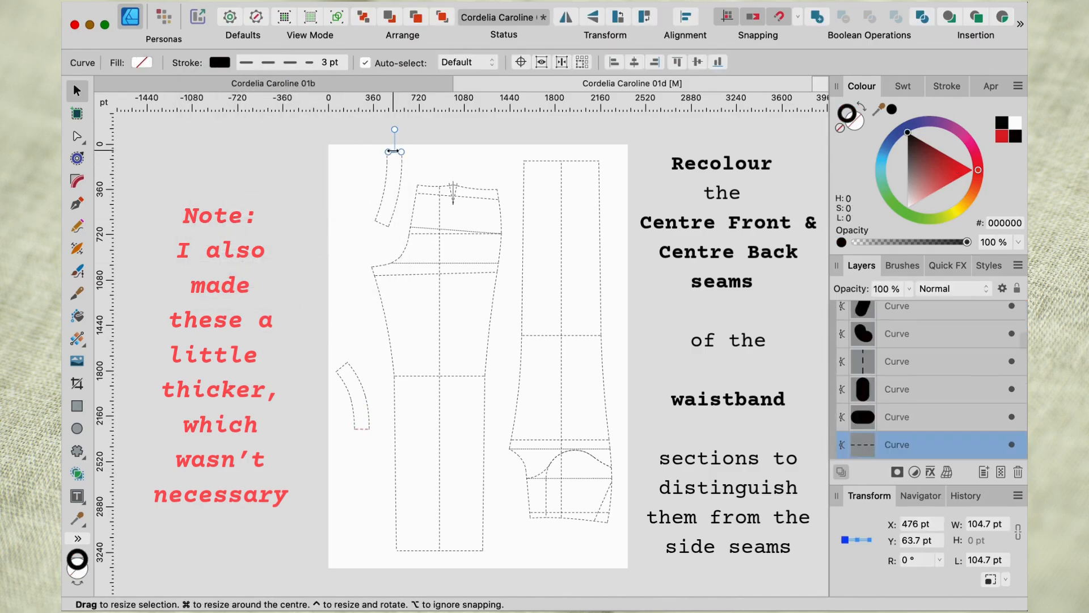
{"action": "left_click", "coordinate": [1005, 136]}
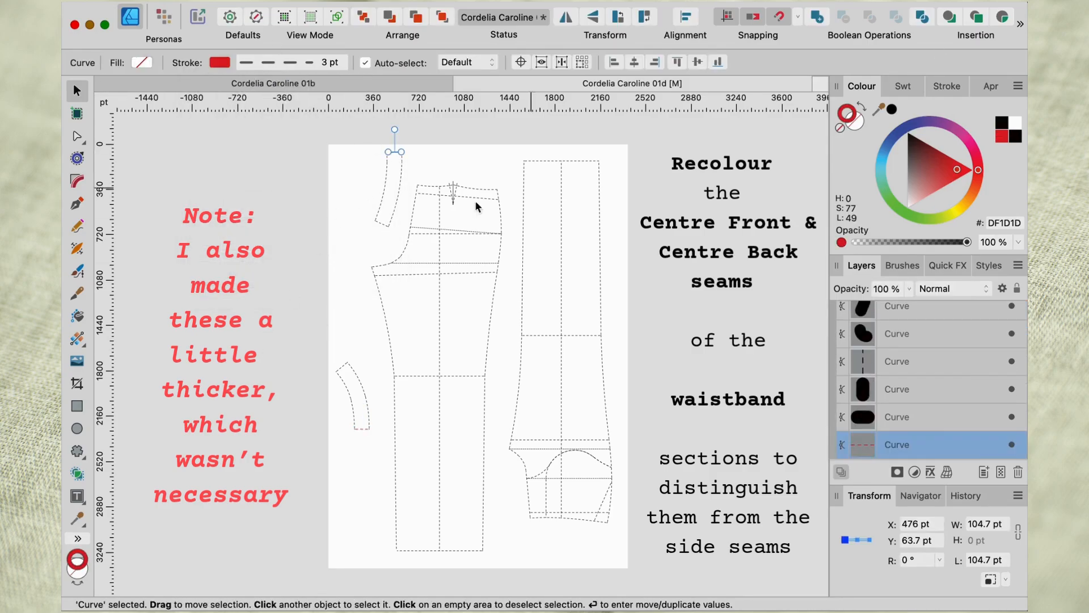
{"action": "left_click", "coordinate": [331, 67]}
{"action": "type", "text": "4"}
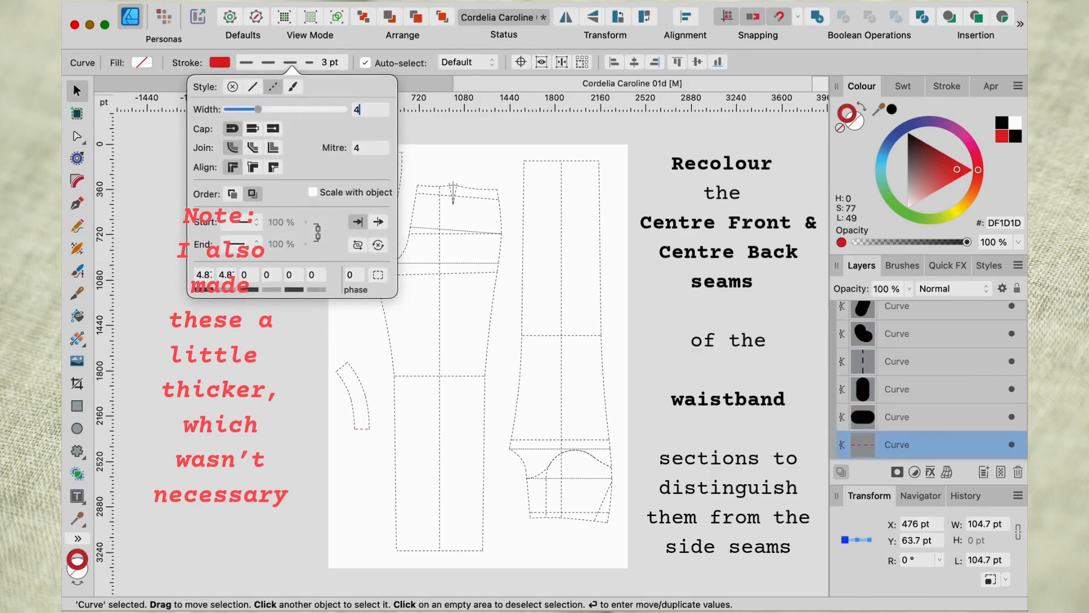
{"action": "key", "text": "Return"}
{"action": "left_click", "coordinate": [649, 363]}
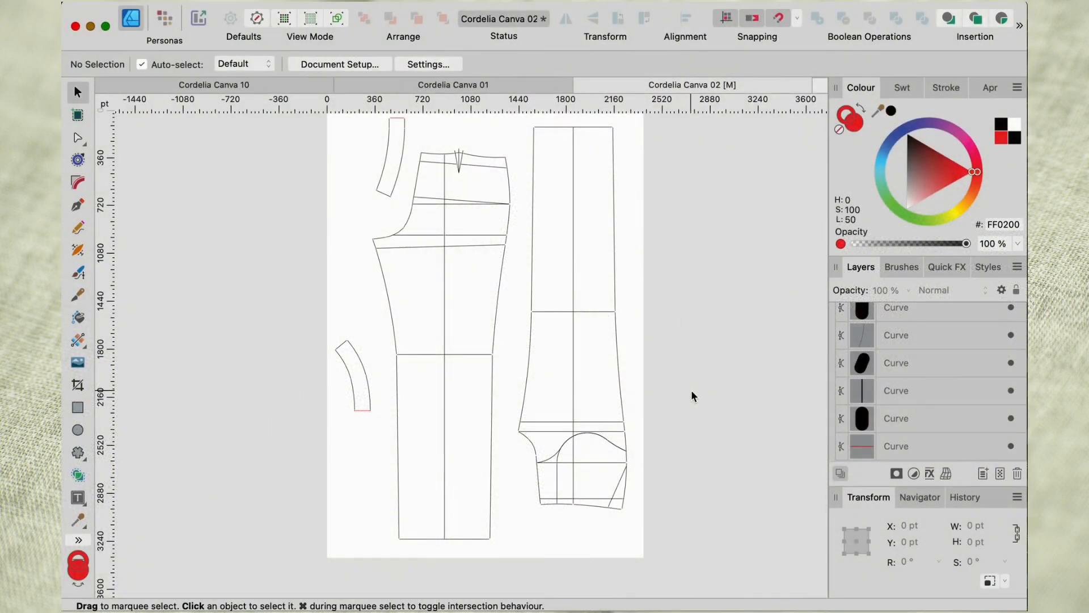
Group all the curves of the back waistband piece into one object.
{"action": "left_click_drag", "start_coordinate": [317, 330], "coordinate": [384, 427]}
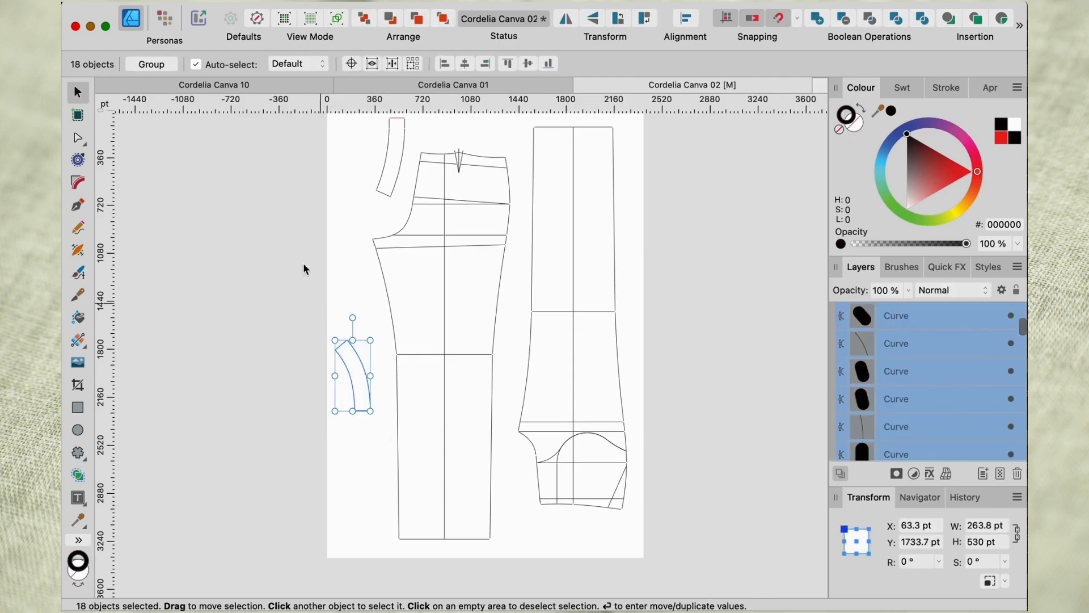
{"action": "left_click", "coordinate": [143, 64]}
{"action": "scroll", "coordinate": [318, 197], "scroll_direction": "up", "scroll_amount": 3}
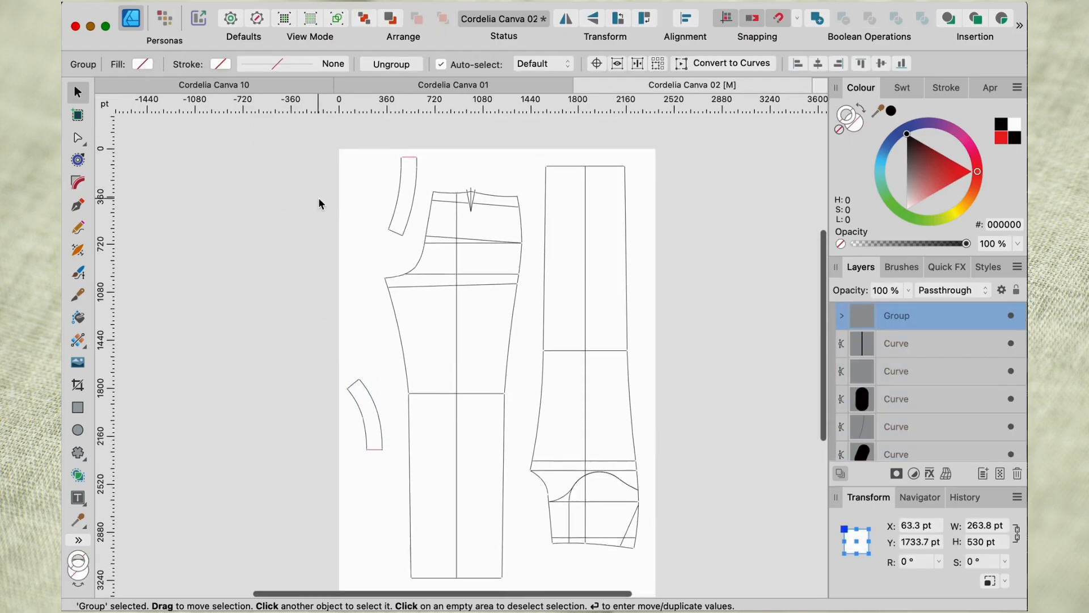
Group the front waistband's curves and move the piece away from the back leg to about X 114, Y 176 pt.
{"action": "left_click_drag", "start_coordinate": [367, 170], "coordinate": [427, 284]}
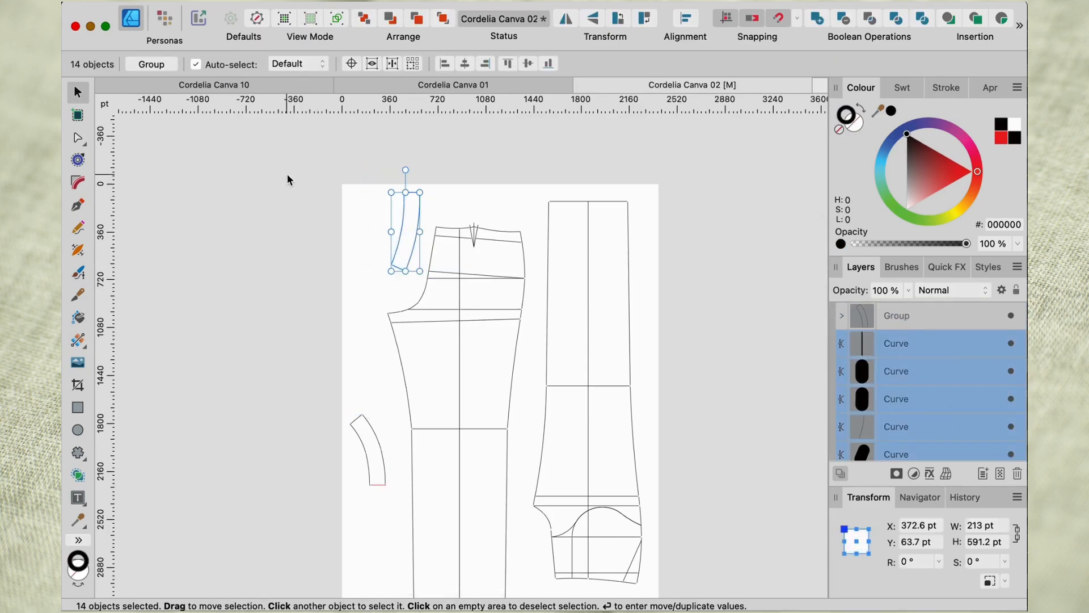
{"action": "left_click", "coordinate": [152, 64]}
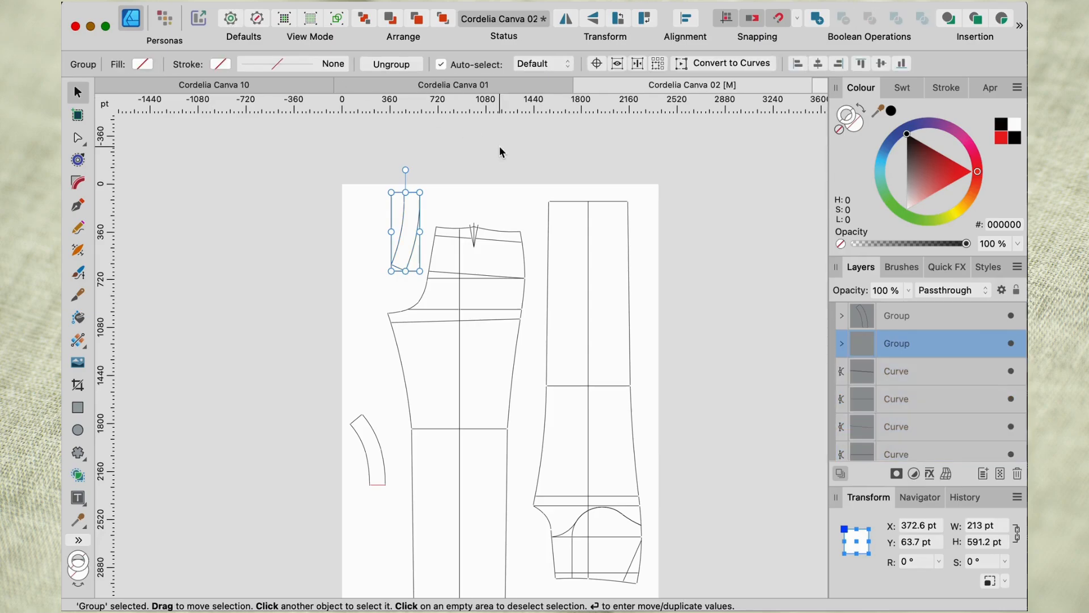
{"action": "left_click_drag", "start_coordinate": [406, 231], "coordinate": [371, 245]}
{"action": "scroll", "coordinate": [517, 297], "scroll_direction": "down", "scroll_amount": 3}
{"action": "scroll", "coordinate": [518, 297], "scroll_direction": "right", "scroll_amount": 3}
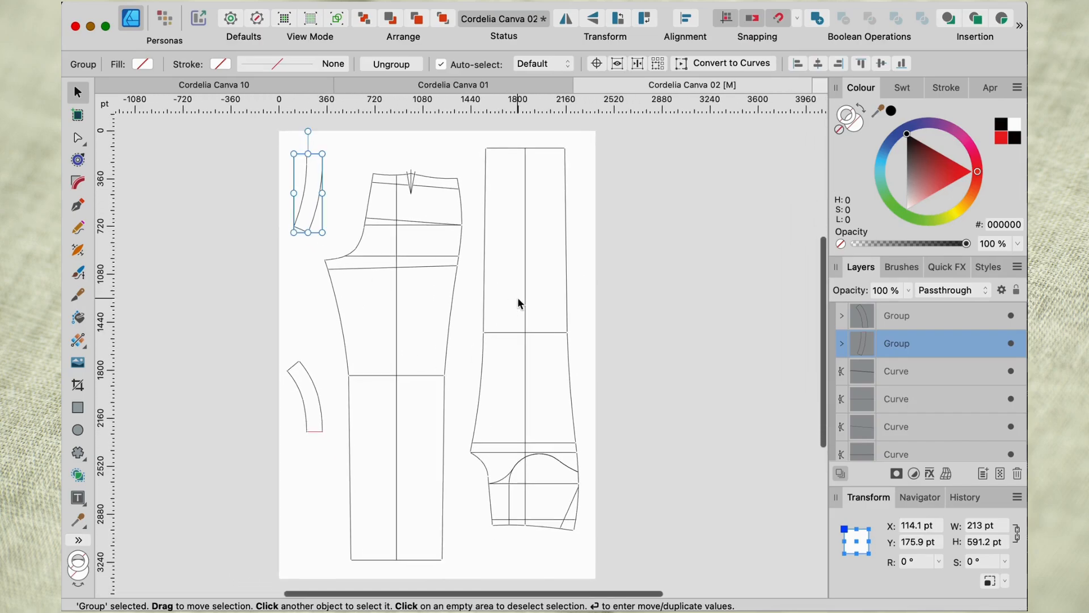
Group the lines of the front trouser leg, and group those of the back trouser leg separately.
{"action": "left_click_drag", "start_coordinate": [468, 125], "coordinate": [612, 550]}
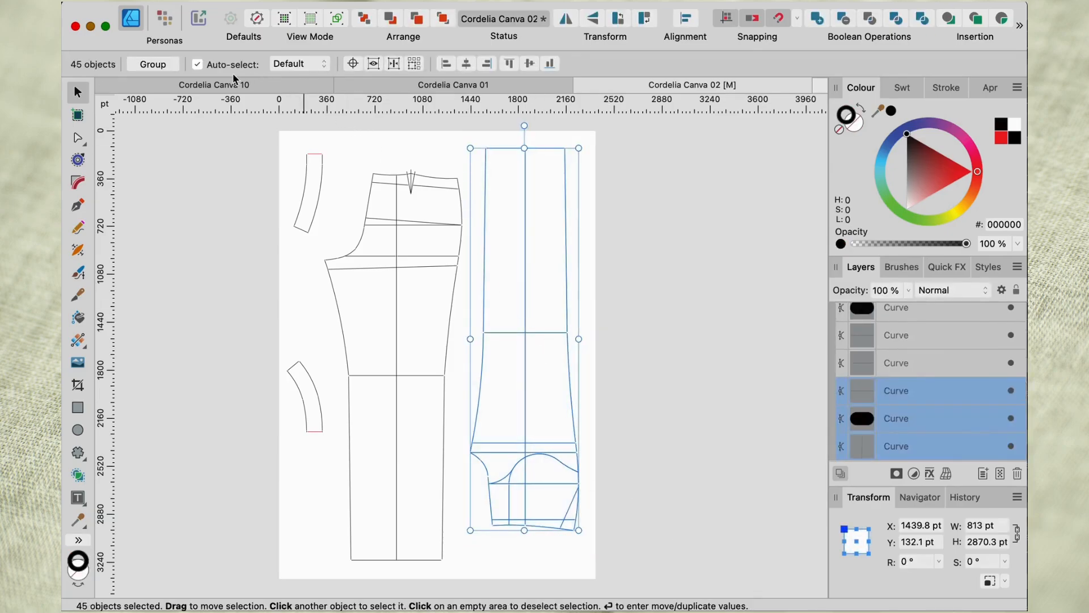
{"action": "left_click", "coordinate": [152, 64]}
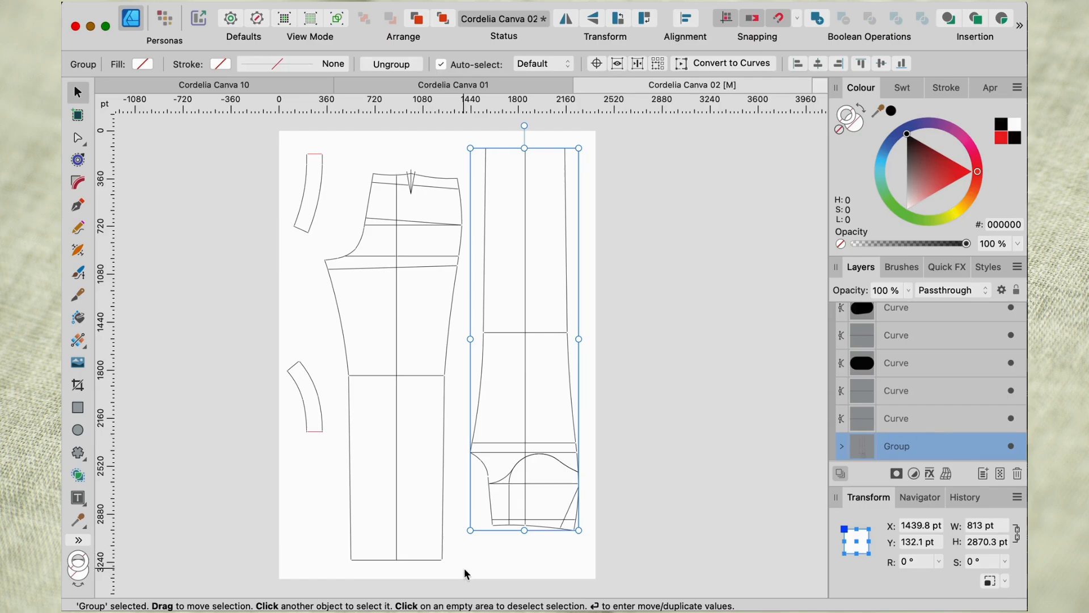
{"action": "left_click_drag", "start_coordinate": [464, 568], "coordinate": [323, 154]}
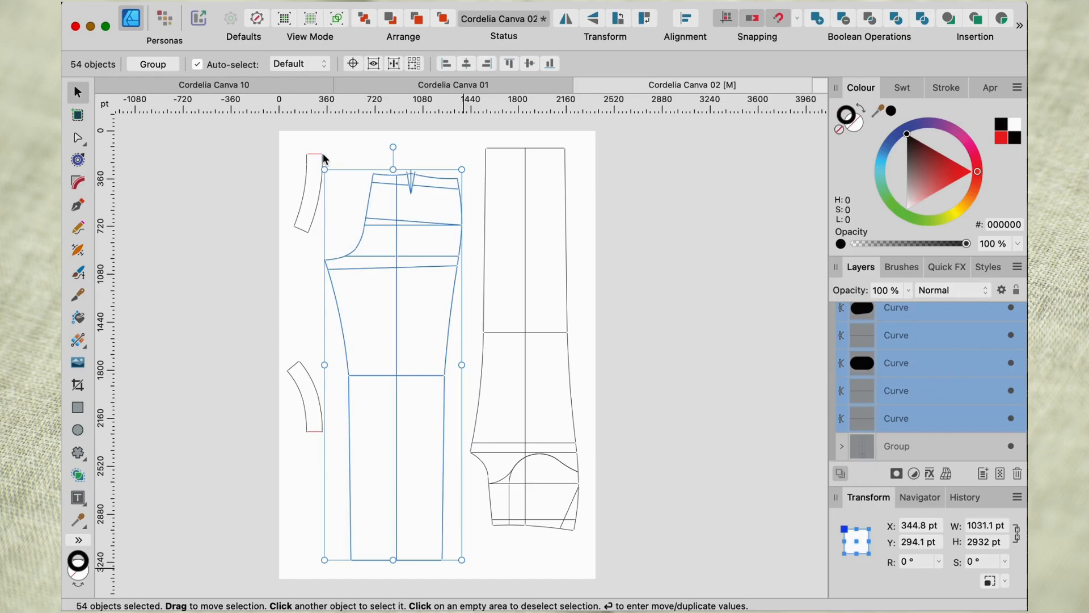
{"action": "left_click", "coordinate": [154, 65]}
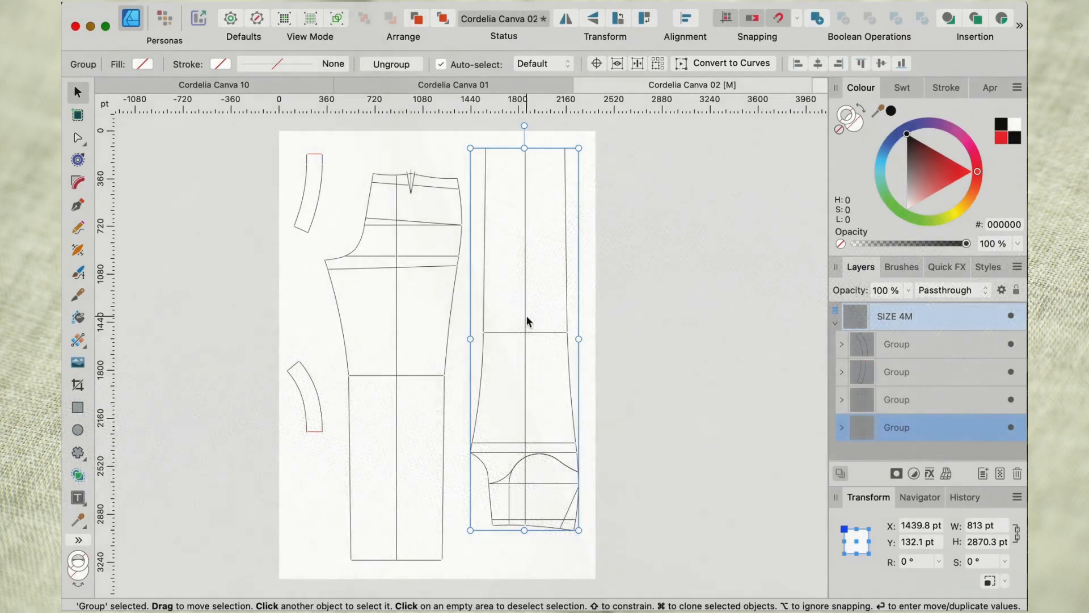
Flip the front leg group horizontally and vertically, and move it down until its hem lines up with the back leg's hem.
{"action": "left_click", "coordinate": [566, 19]}
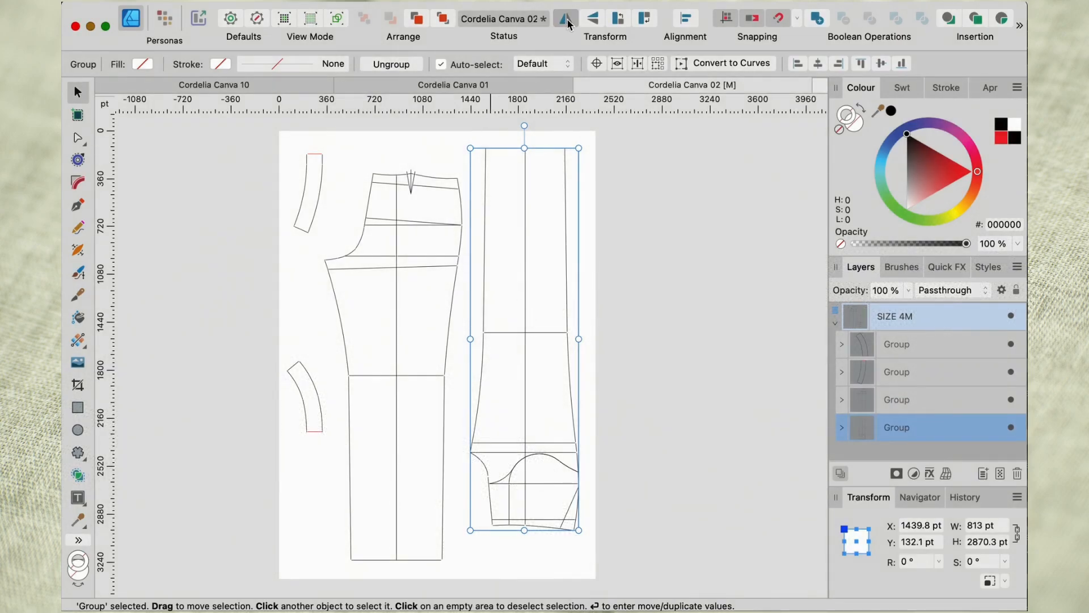
{"action": "left_click", "coordinate": [596, 25]}
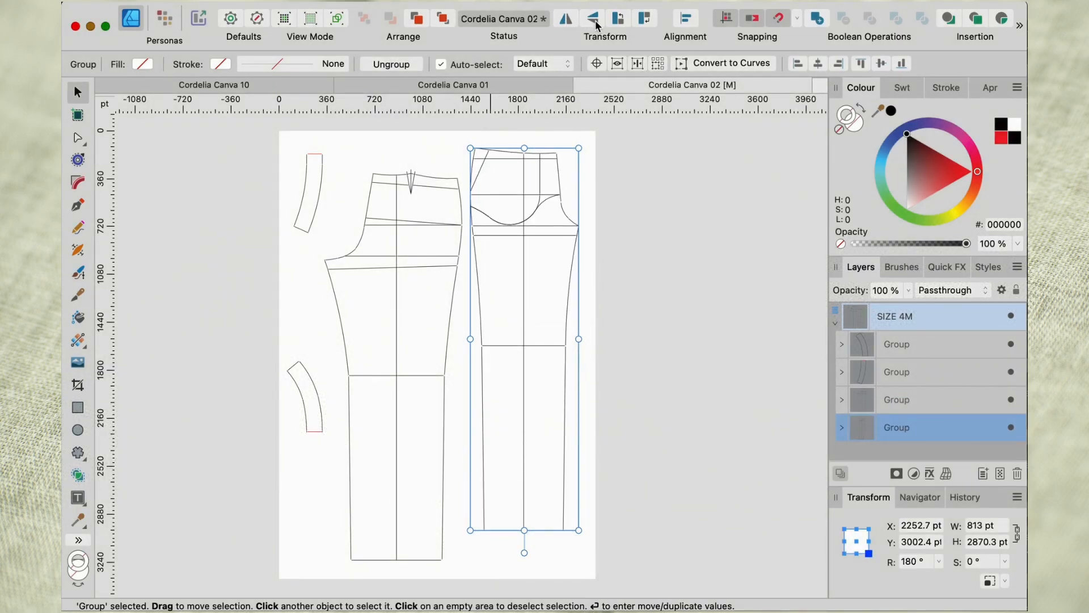
{"action": "left_click_drag", "start_coordinate": [525, 226], "coordinate": [527, 259]}
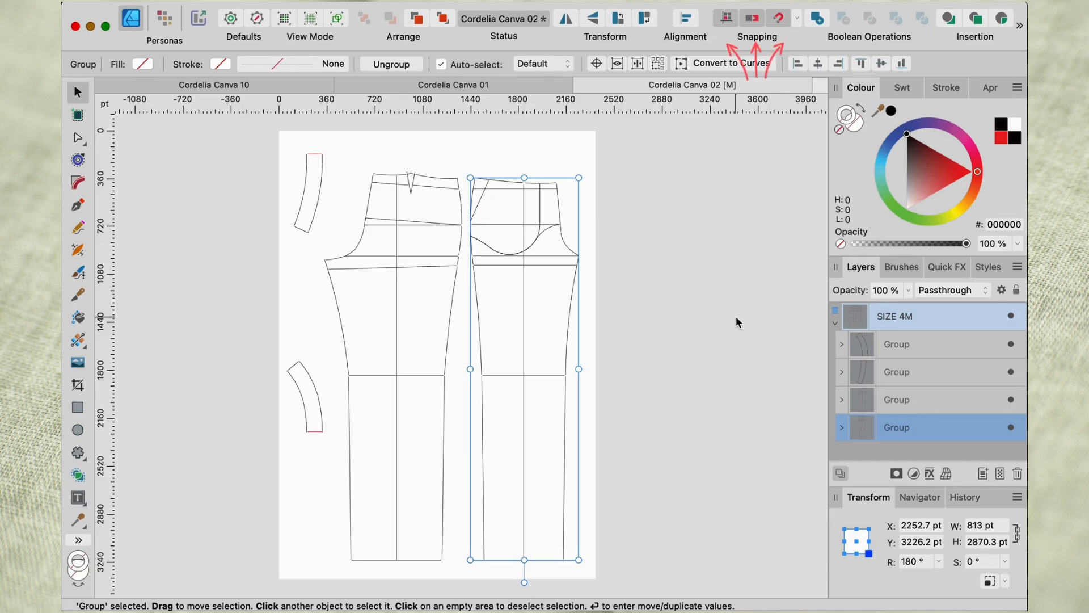
Place a horizontal guide along the hem of both trouser legs and check their alignment up close.
{"action": "left_click", "coordinate": [490, 164]}
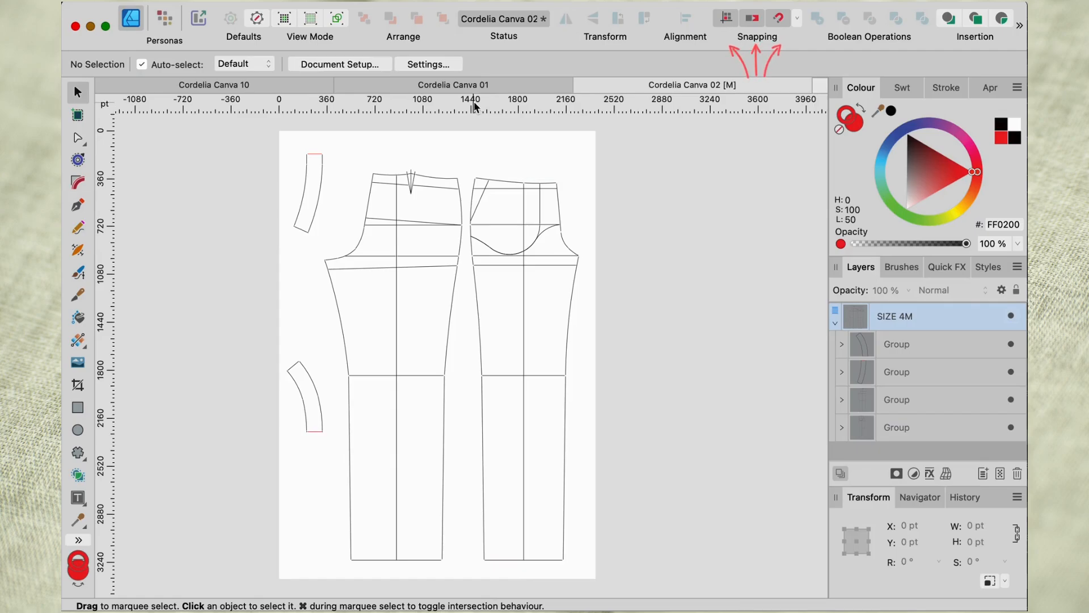
{"action": "left_click_drag", "start_coordinate": [474, 103], "coordinate": [488, 477]}
{"action": "left_click_drag", "start_coordinate": [491, 550], "coordinate": [492, 564]}
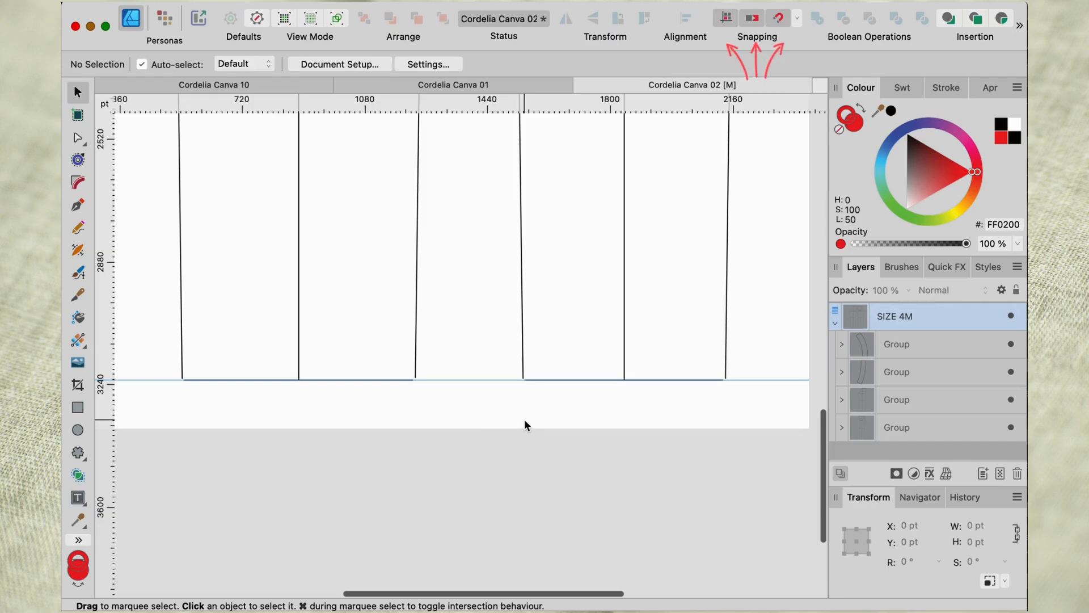
{"action": "scroll", "coordinate": [524, 424], "scroll_direction": "up", "scroll_amount": 5}
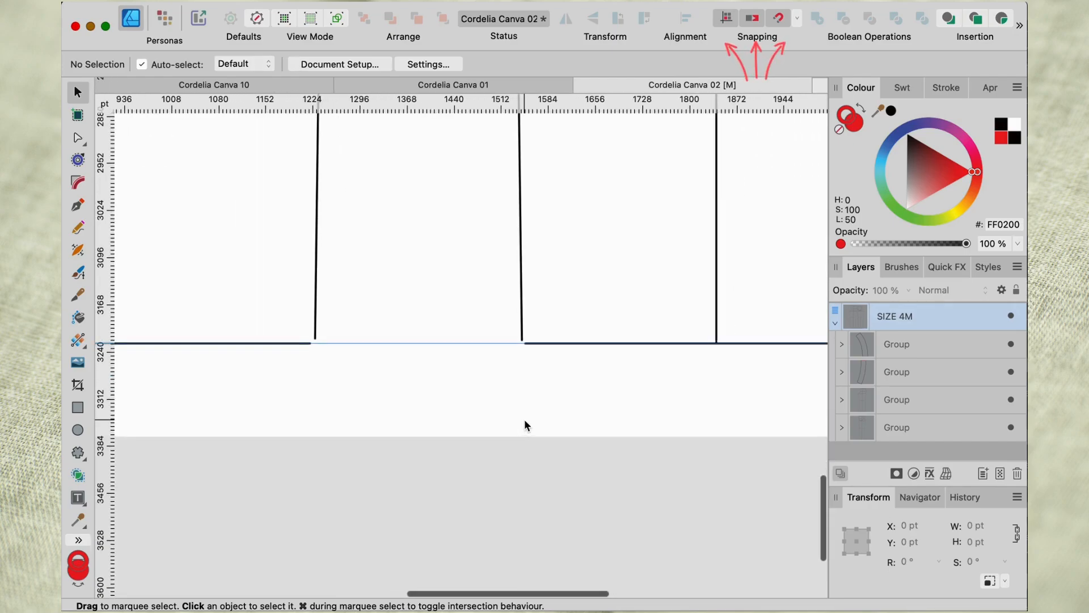
{"action": "scroll", "coordinate": [524, 423], "scroll_direction": "up", "scroll_amount": 10}
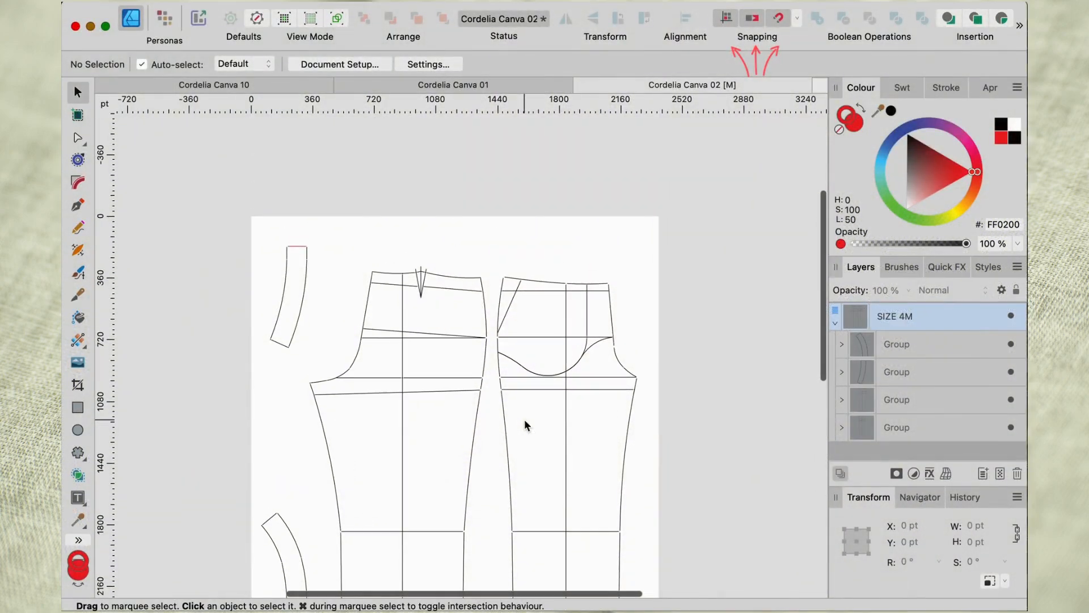
Rotate the front waistband to about -88.6° and position it just above the front leg's waistline.
{"action": "left_click", "coordinate": [291, 295]}
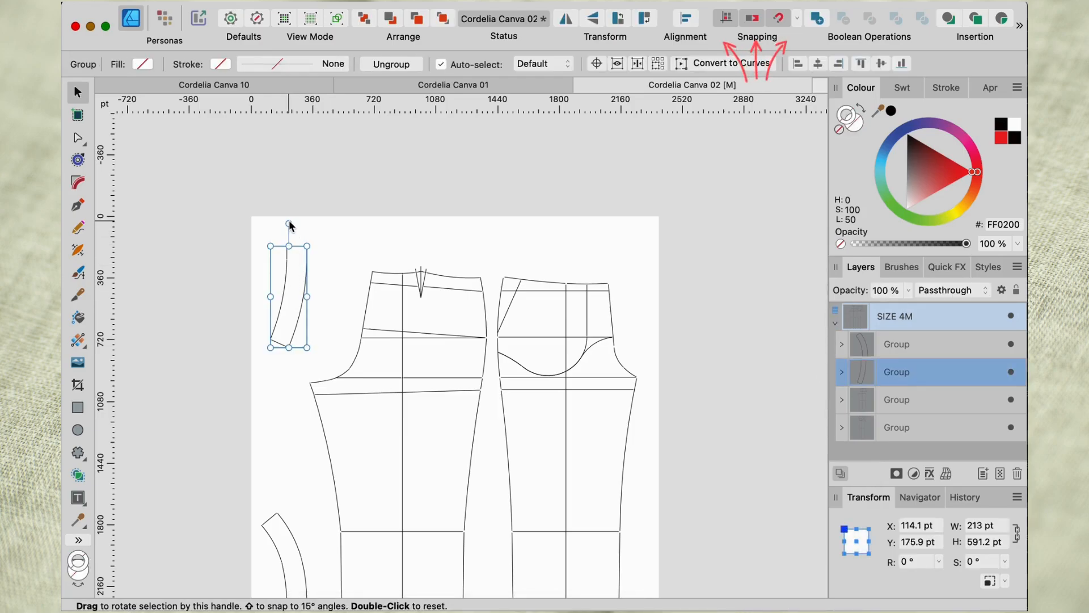
{"action": "left_click_drag", "start_coordinate": [288, 225], "coordinate": [348, 268]}
{"action": "left_click_drag", "start_coordinate": [279, 304], "coordinate": [544, 262]}
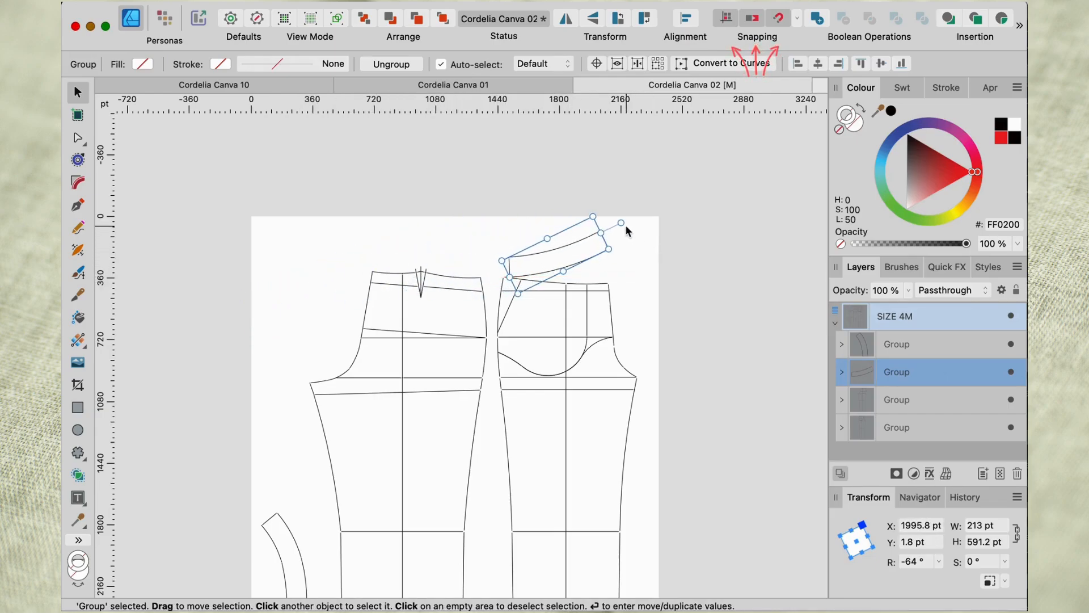
{"action": "left_click_drag", "start_coordinate": [622, 230], "coordinate": [569, 267]}
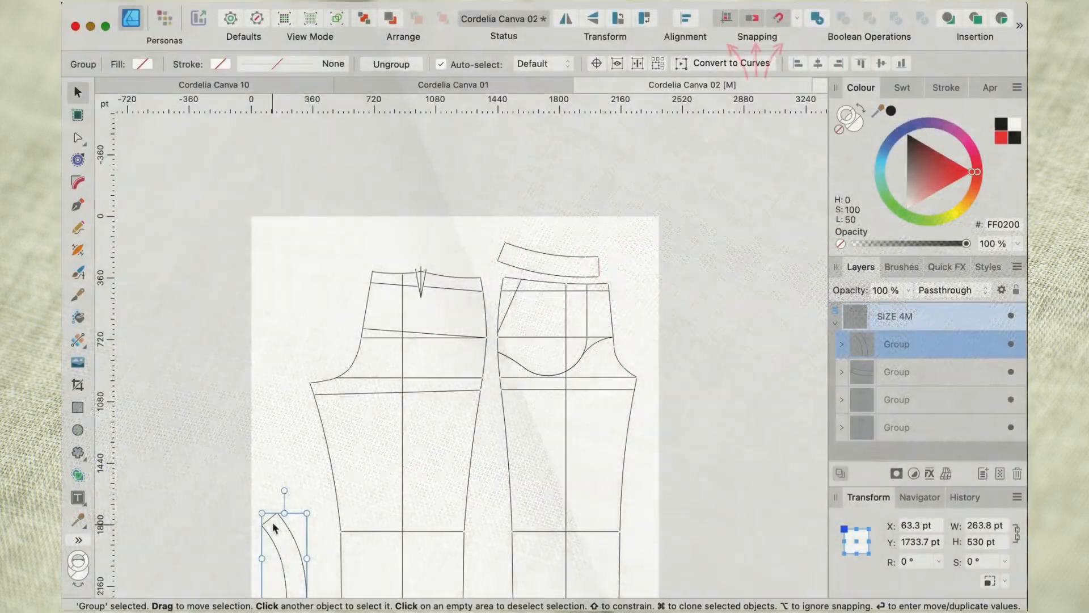
Rotate the back waistband to about -96.4° and position it just above the back leg's waistline, red seam on the centre back side.
{"action": "left_click_drag", "start_coordinate": [272, 521], "coordinate": [414, 215]}
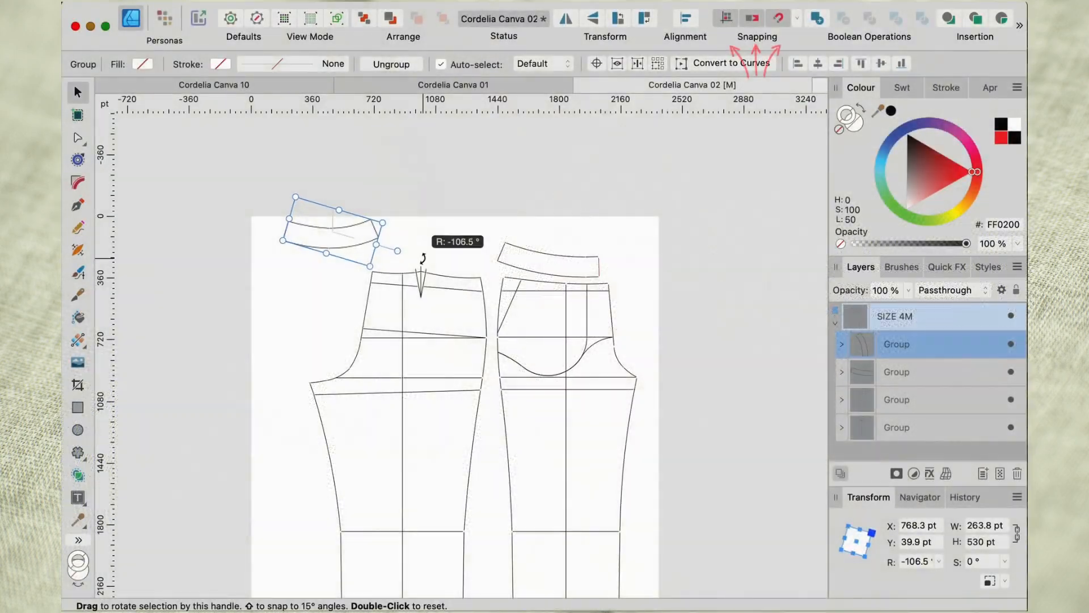
{"action": "left_click_drag", "start_coordinate": [423, 258], "coordinate": [409, 261]}
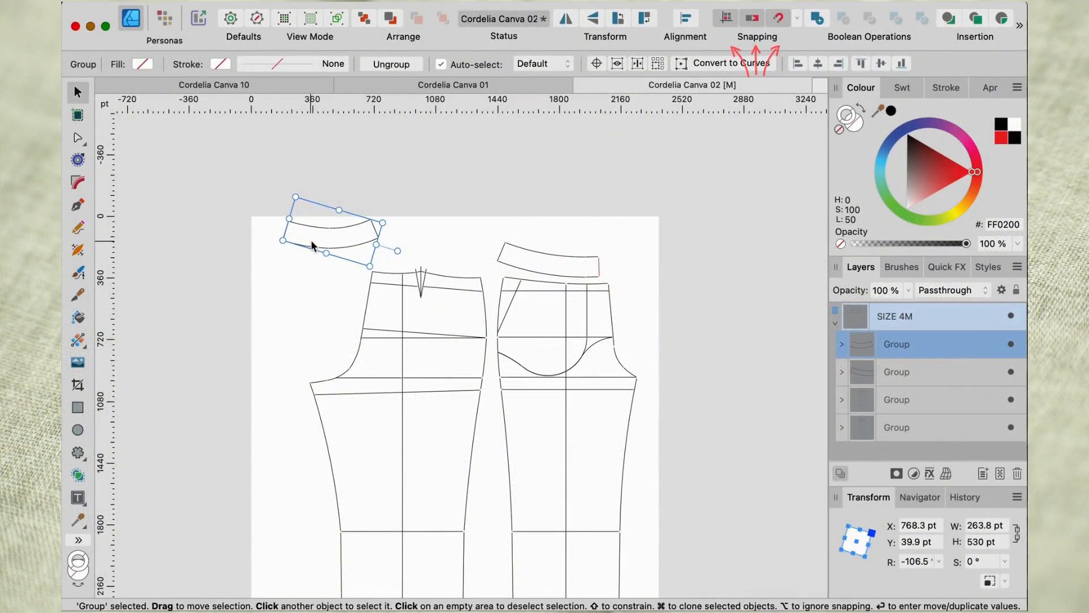
{"action": "left_click_drag", "start_coordinate": [310, 240], "coordinate": [403, 257]}
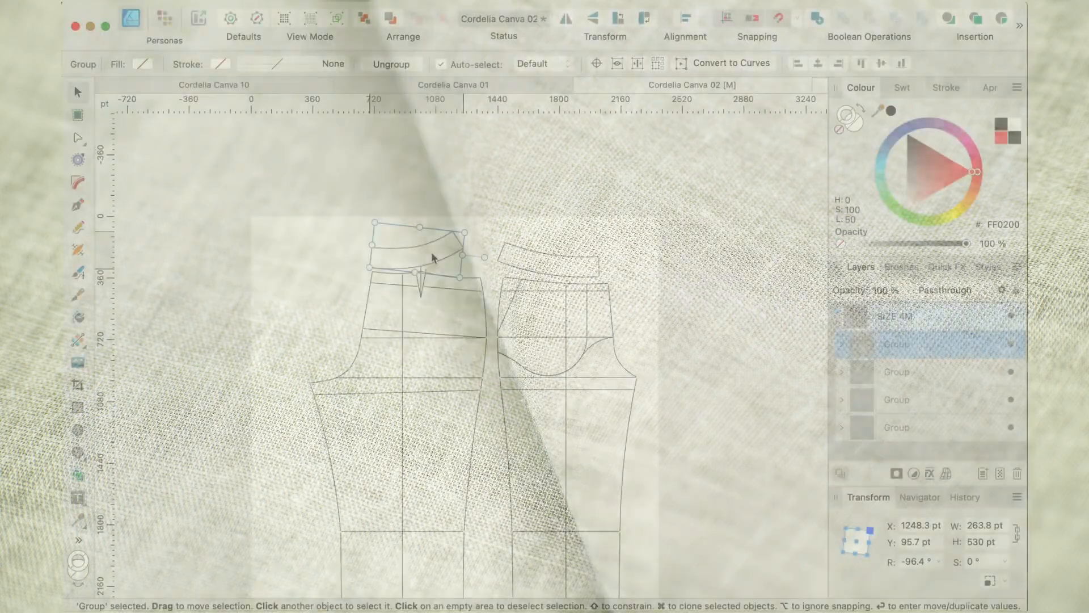
{"action": "left_click_drag", "start_coordinate": [433, 258], "coordinate": [431, 252]}
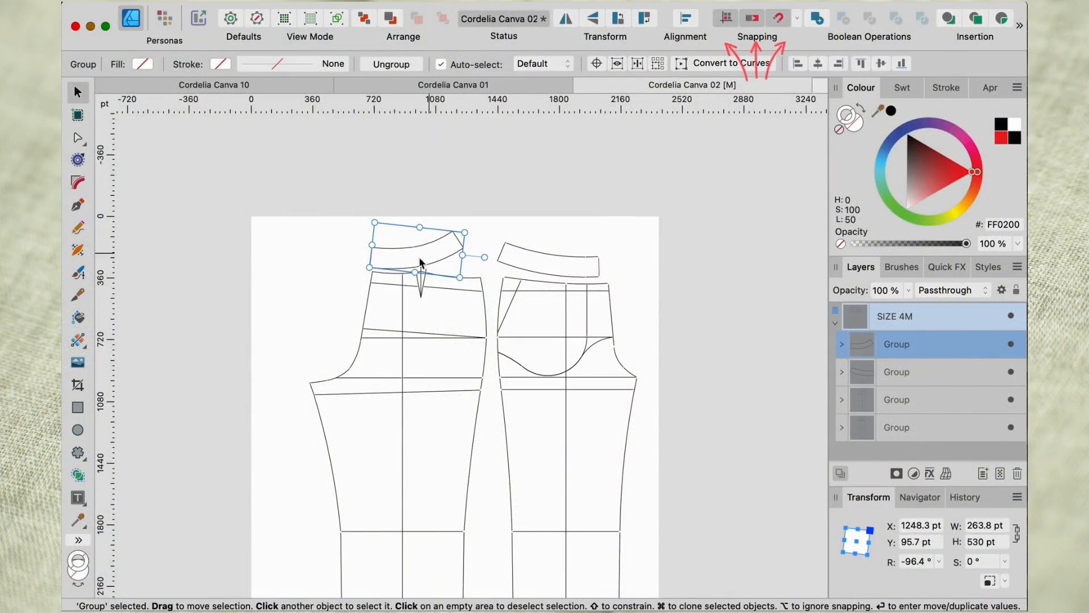
{"action": "left_click", "coordinate": [310, 298]}
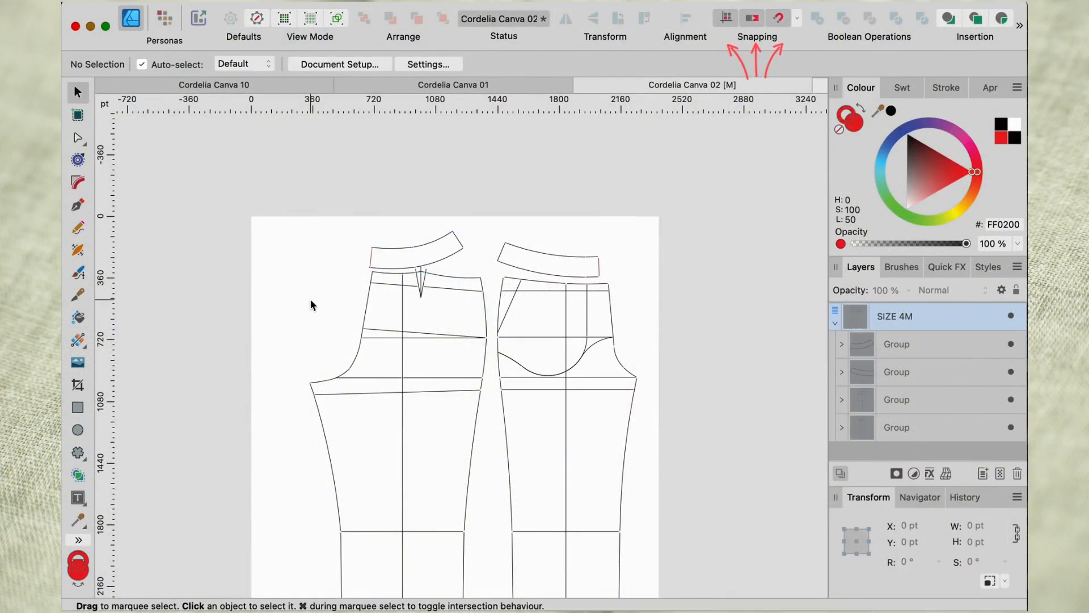
{"action": "scroll", "coordinate": [310, 298], "scroll_direction": "up", "scroll_amount": 8}
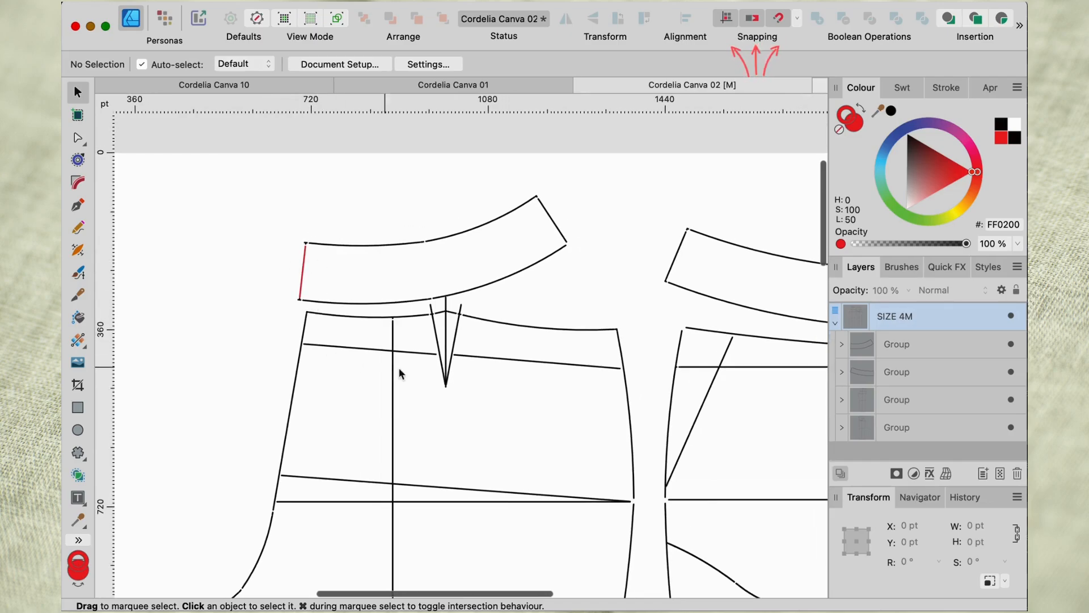
Shift the front waistband horizontally to about X 2077 pt so its red seam lines up with the front leg's centre front.
{"action": "scroll", "coordinate": [467, 377], "scroll_direction": "right", "scroll_amount": 5}
{"action": "scroll", "coordinate": [468, 377], "scroll_direction": "right", "scroll_amount": 3}
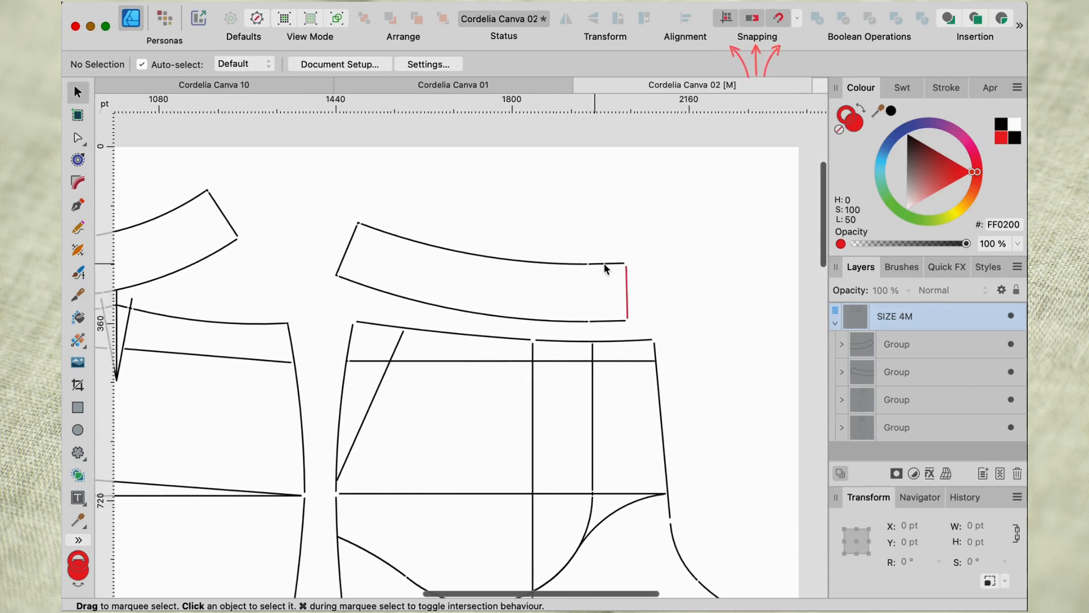
{"action": "left_click", "coordinate": [572, 297]}
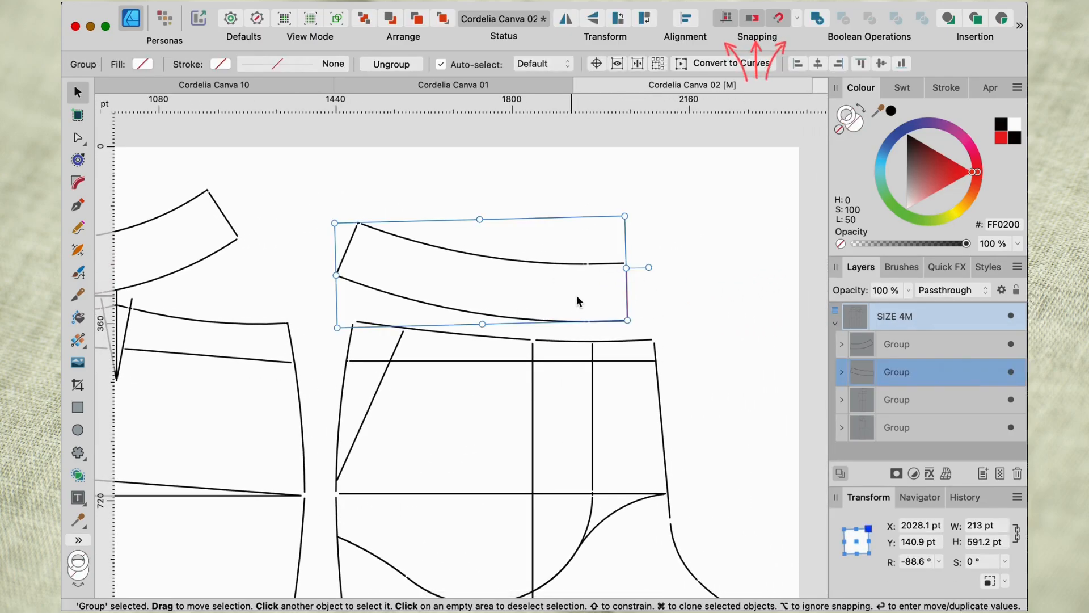
{"action": "left_click_drag", "start_coordinate": [576, 296], "coordinate": [596, 299]}
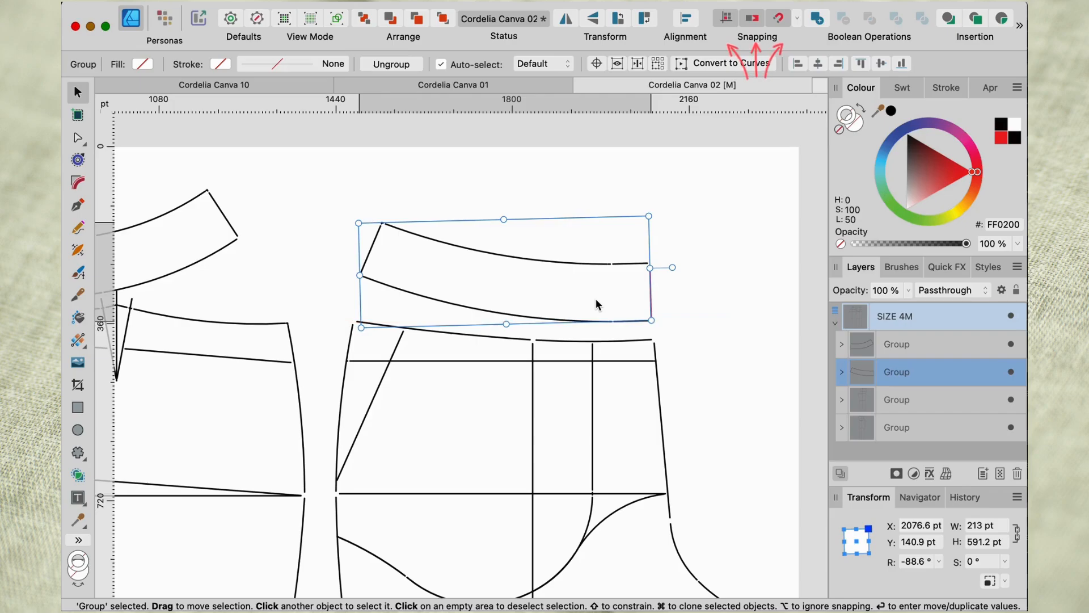
{"action": "scroll", "coordinate": [596, 300], "scroll_direction": "down", "scroll_amount": 4}
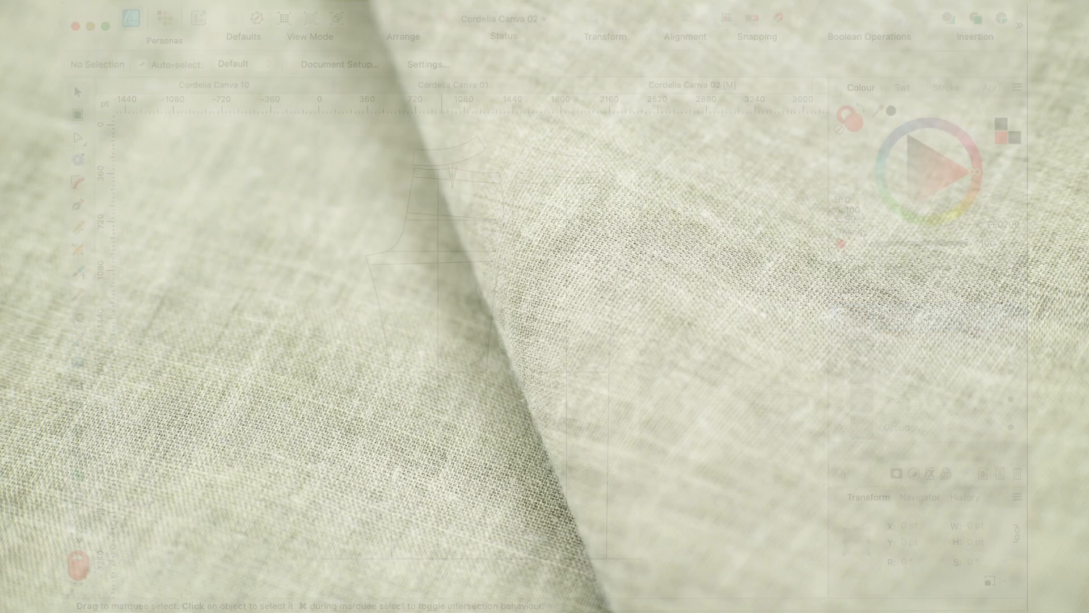
Ungroup the back trouser leg into its individual curves and clear the selection.
{"action": "left_click", "coordinate": [442, 452]}
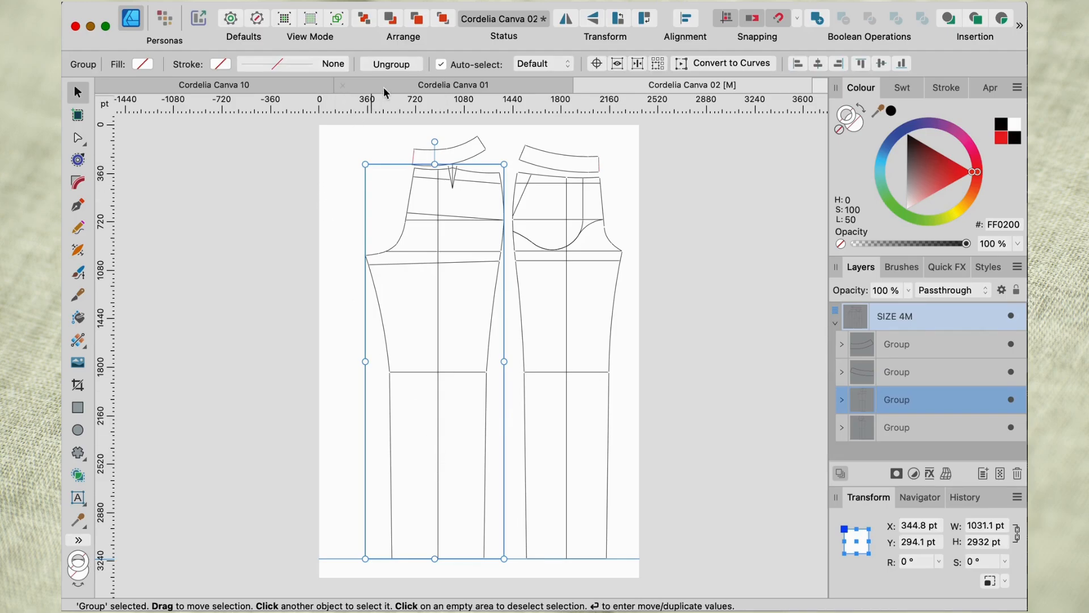
{"action": "left_click", "coordinate": [402, 65]}
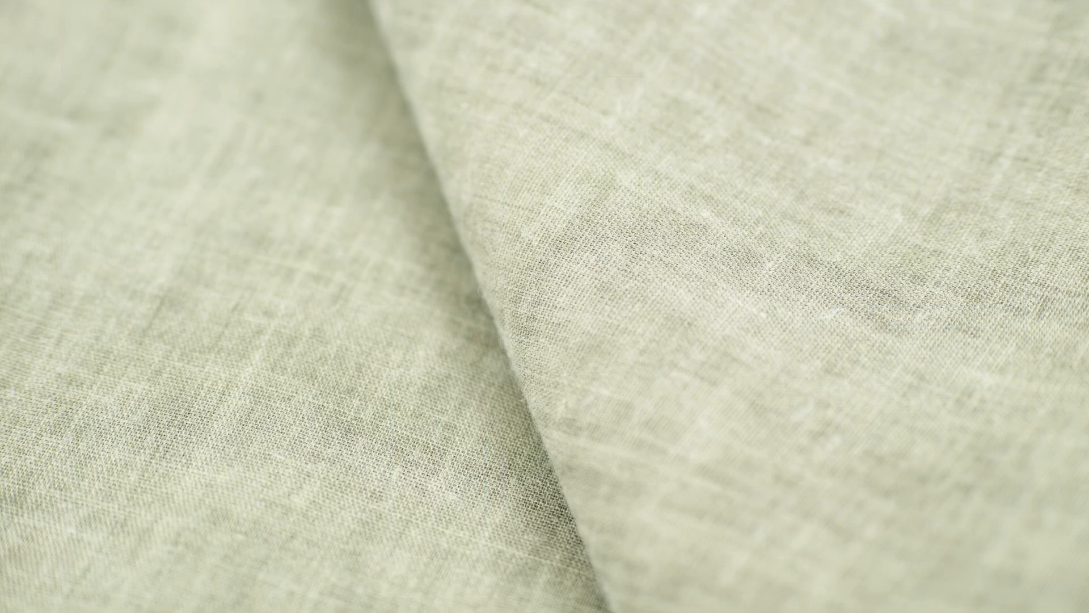
{"action": "left_click", "coordinate": [689, 356]}
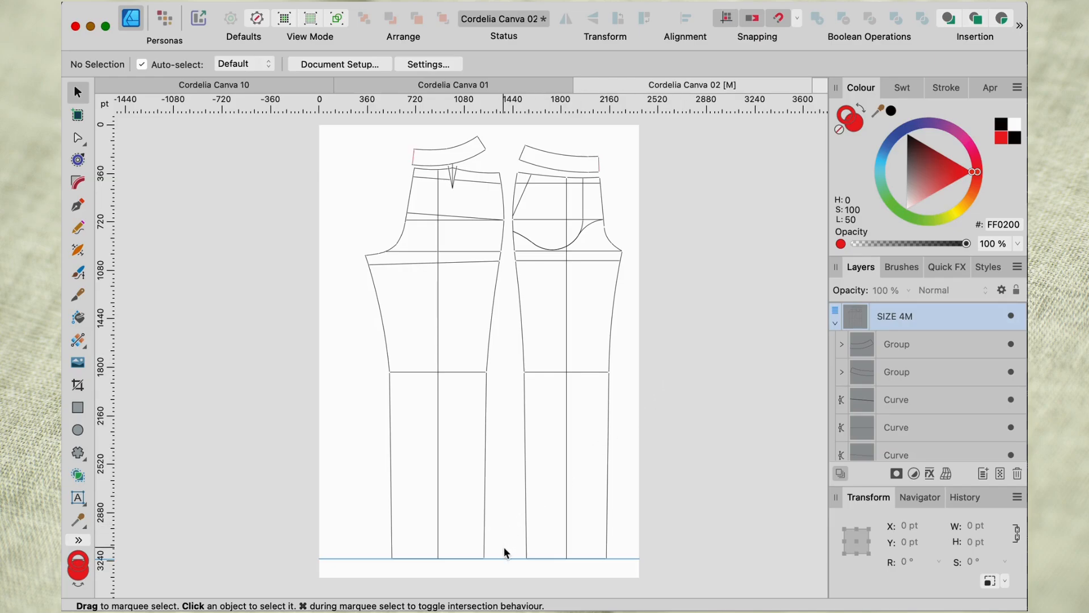
Group the two segments of the back leg's straight horizontal crotch line into one object.
{"action": "left_click", "coordinate": [462, 371]}
{"action": "left_click", "coordinate": [465, 258]}
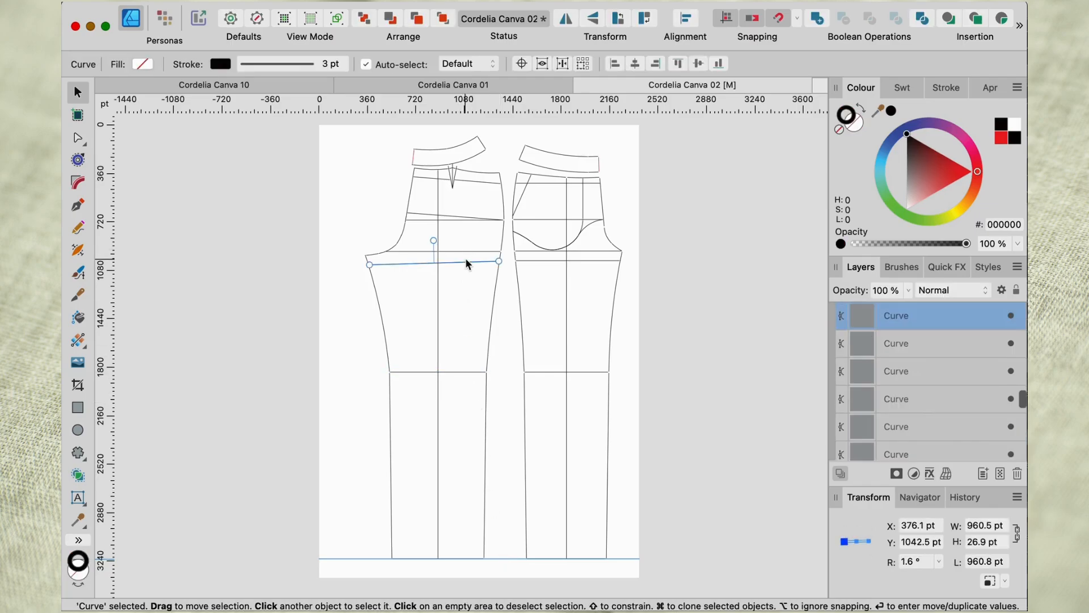
{"action": "left_click", "coordinate": [466, 250]}
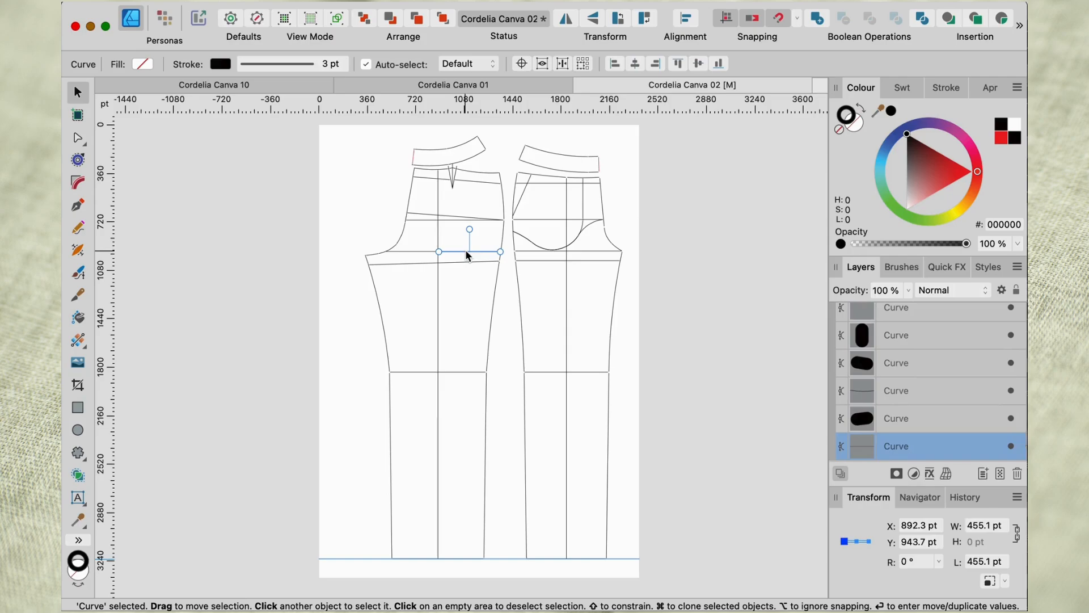
{"action": "left_click", "coordinate": [423, 251], "text": "shift"}
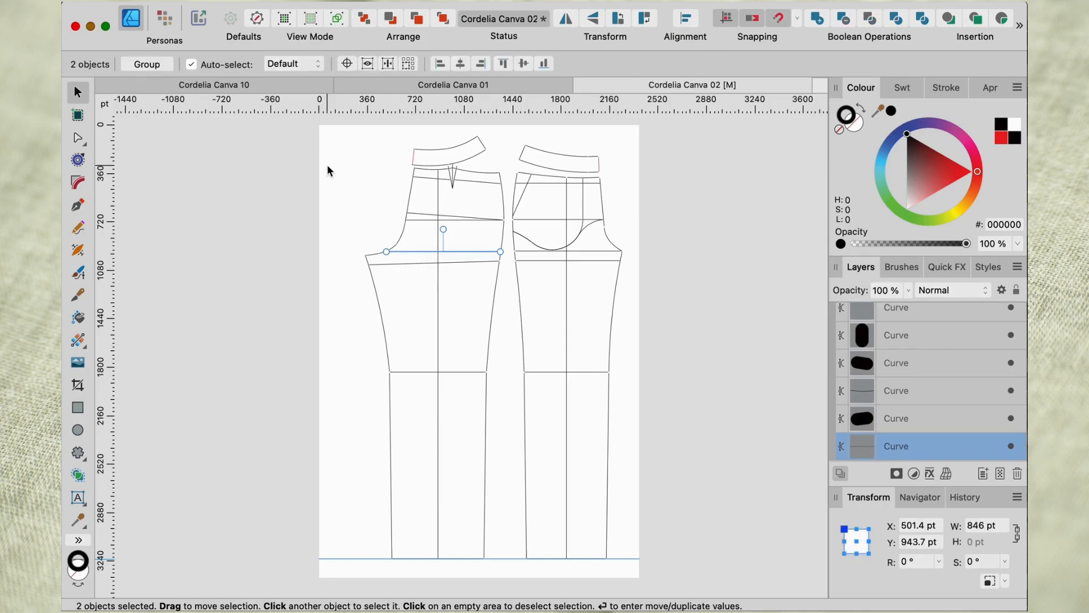
{"action": "left_click", "coordinate": [149, 66]}
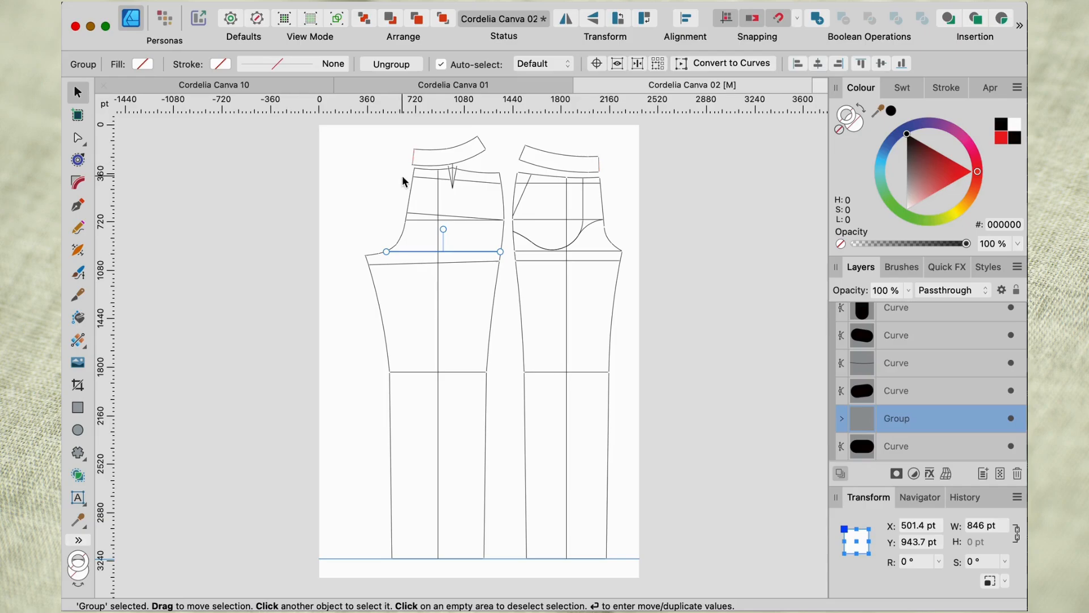
Group the back leg's straight and slanted hip line segments into one object.
{"action": "left_click", "coordinate": [422, 215]}
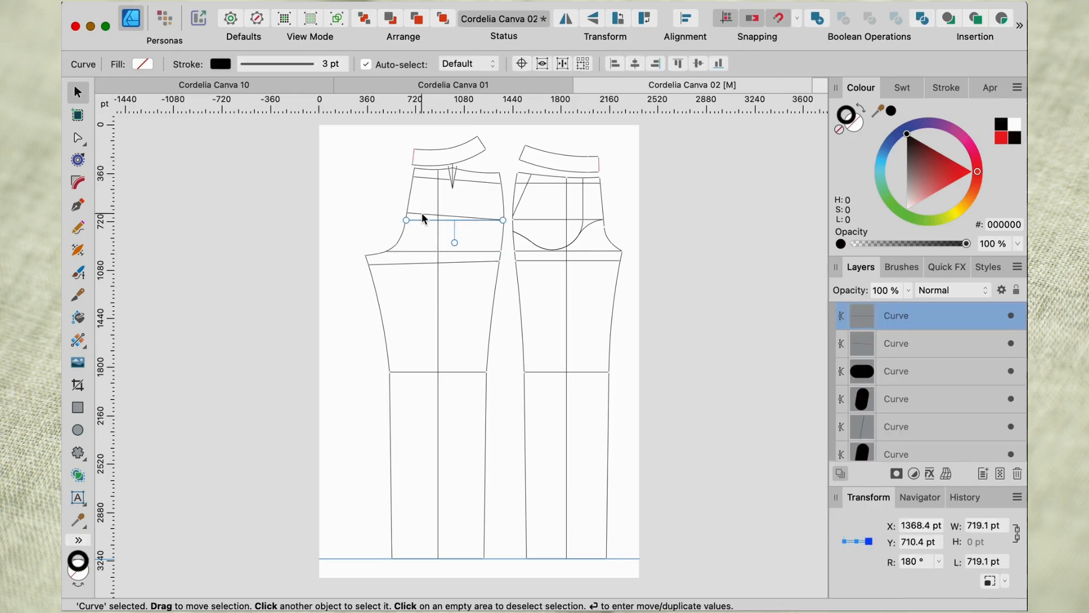
{"action": "left_click_drag", "start_coordinate": [385, 197], "coordinate": [508, 228]}
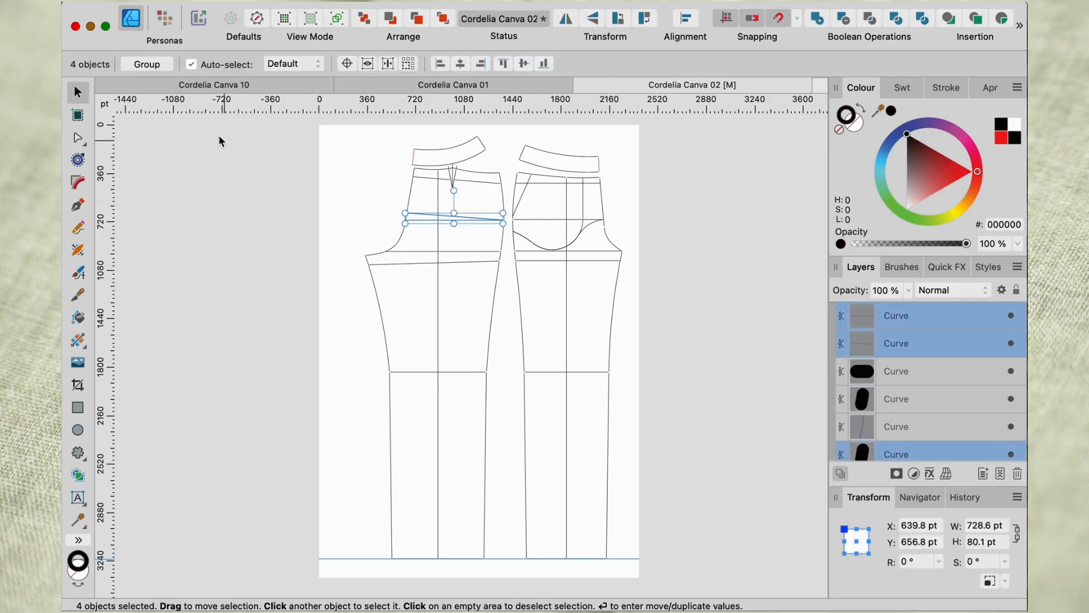
{"action": "left_click", "coordinate": [158, 68]}
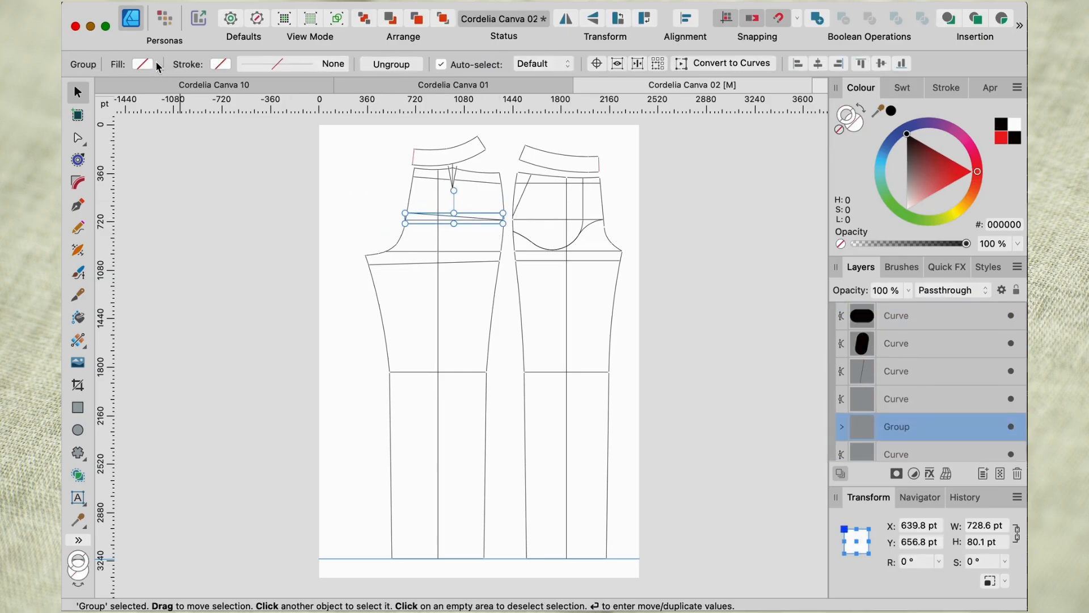
Group the two segments of the back leg's slanted line just below the waistline and clear the selection.
{"action": "left_click", "coordinate": [469, 183]}
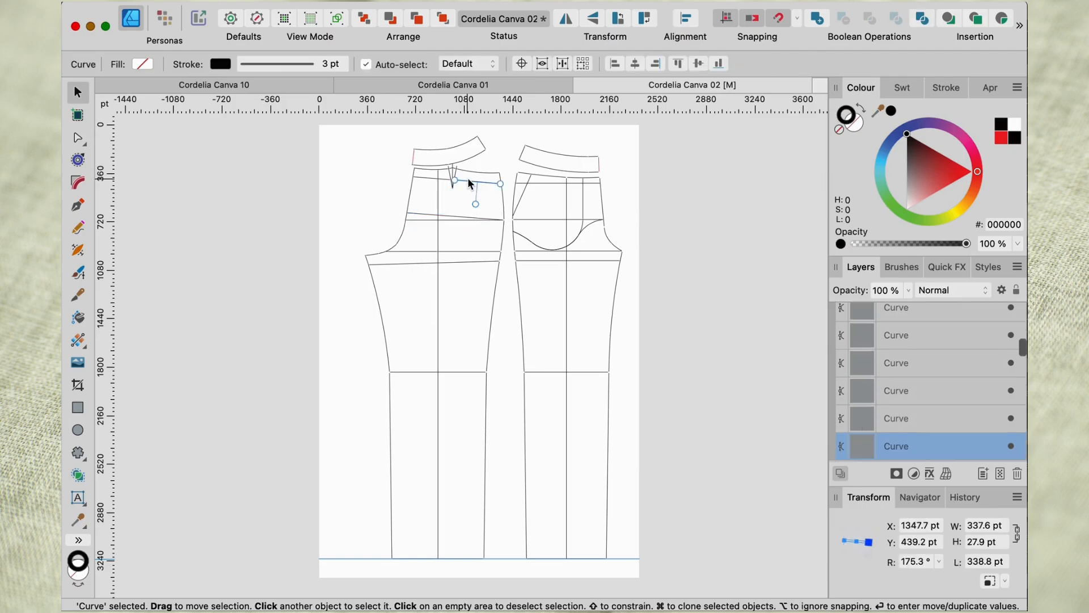
{"action": "left_click", "coordinate": [432, 181], "text": "shift"}
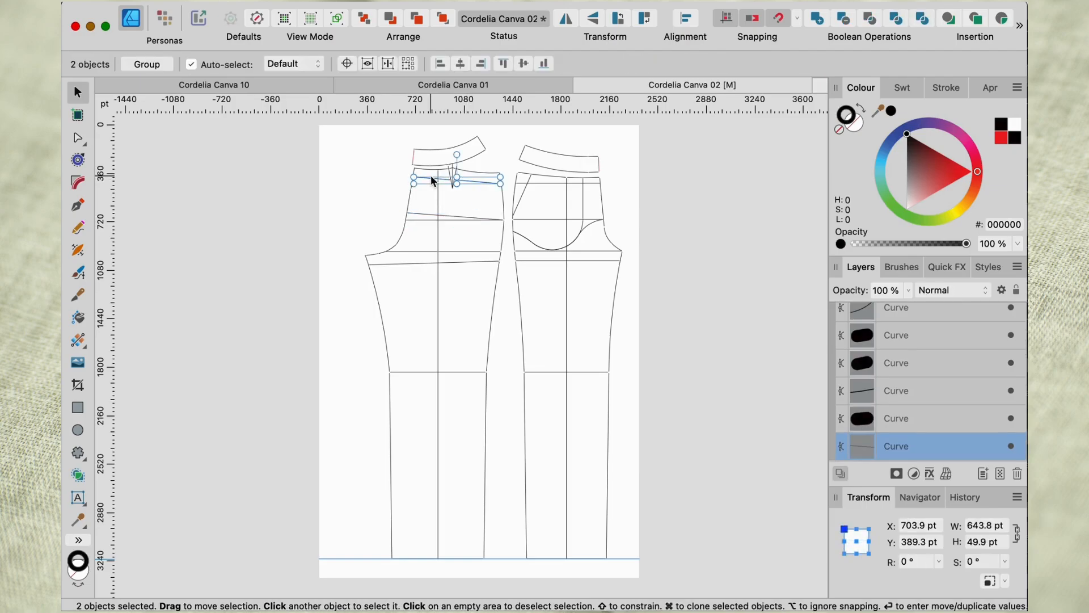
{"action": "left_click", "coordinate": [141, 65]}
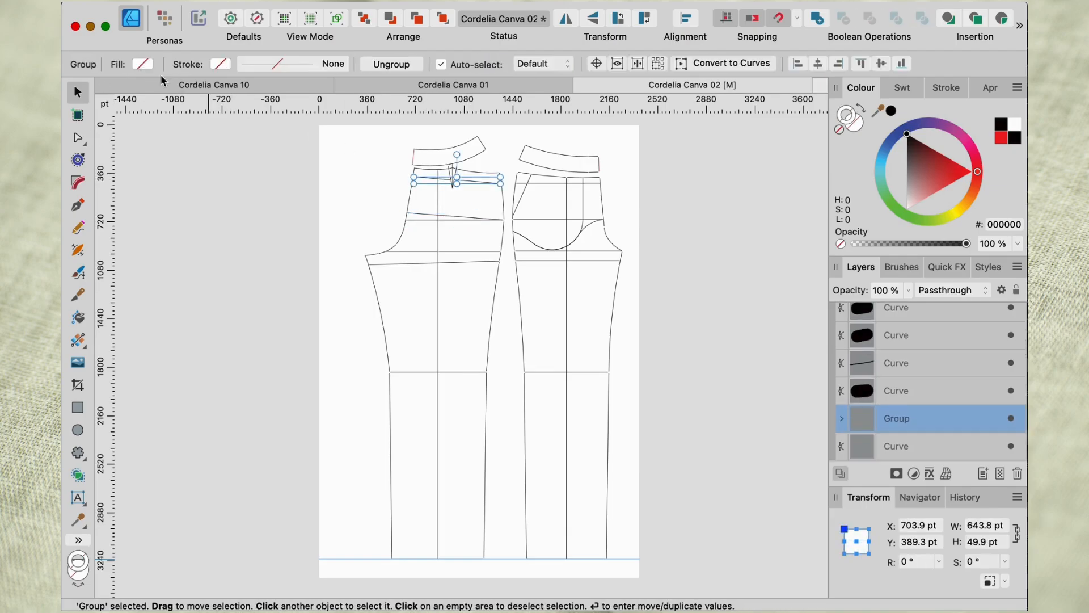
{"action": "left_click", "coordinate": [287, 309]}
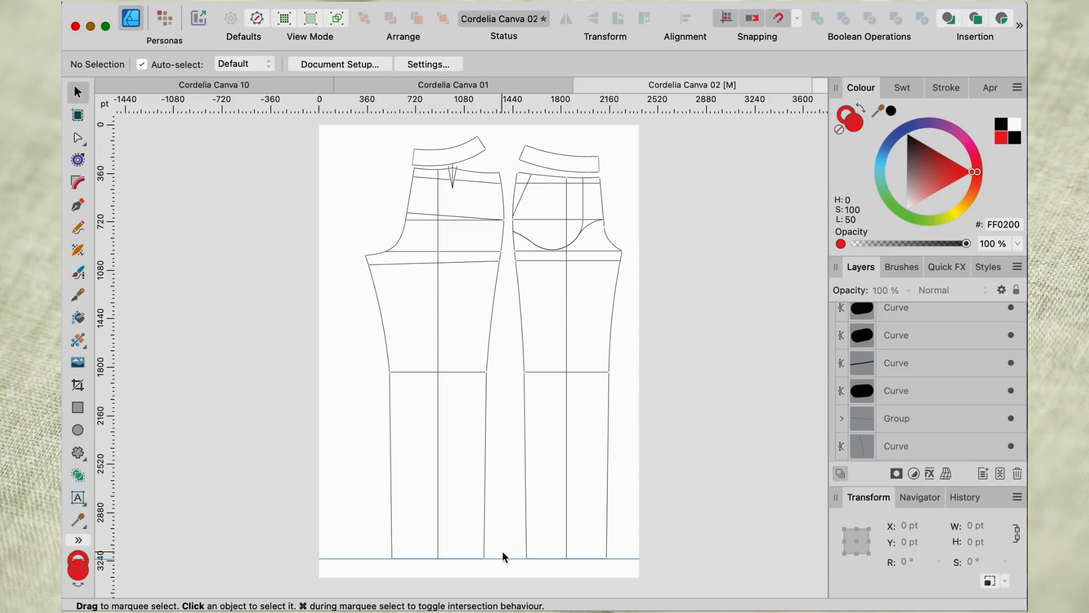
Move the horizontal guide from the hem up to the knee line to compare the knee levels of both legs.
{"action": "left_click_drag", "start_coordinate": [502, 558], "coordinate": [583, 387]}
{"action": "scroll", "coordinate": [510, 373], "scroll_direction": "up", "scroll_amount": 5}
{"action": "scroll", "coordinate": [509, 372], "scroll_direction": "up", "scroll_amount": 3}
{"action": "scroll", "coordinate": [526, 381], "scroll_direction": "up", "scroll_amount": 3}
{"action": "scroll", "coordinate": [583, 389], "scroll_direction": "left", "scroll_amount": 5}
{"action": "scroll", "coordinate": [582, 389], "scroll_direction": "up", "scroll_amount": 3}
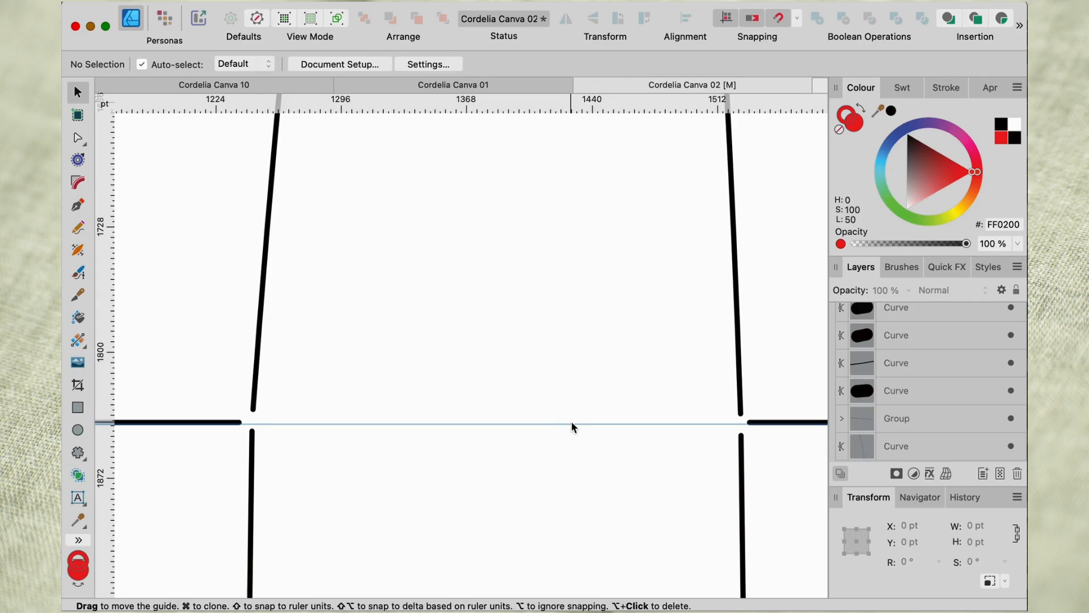
Move the horizontal guide from the knee up to the front leg's line just below the crotch line.
{"action": "left_click_drag", "start_coordinate": [573, 426], "coordinate": [574, 225]}
{"action": "scroll", "coordinate": [574, 220], "scroll_direction": "up", "scroll_amount": 5}
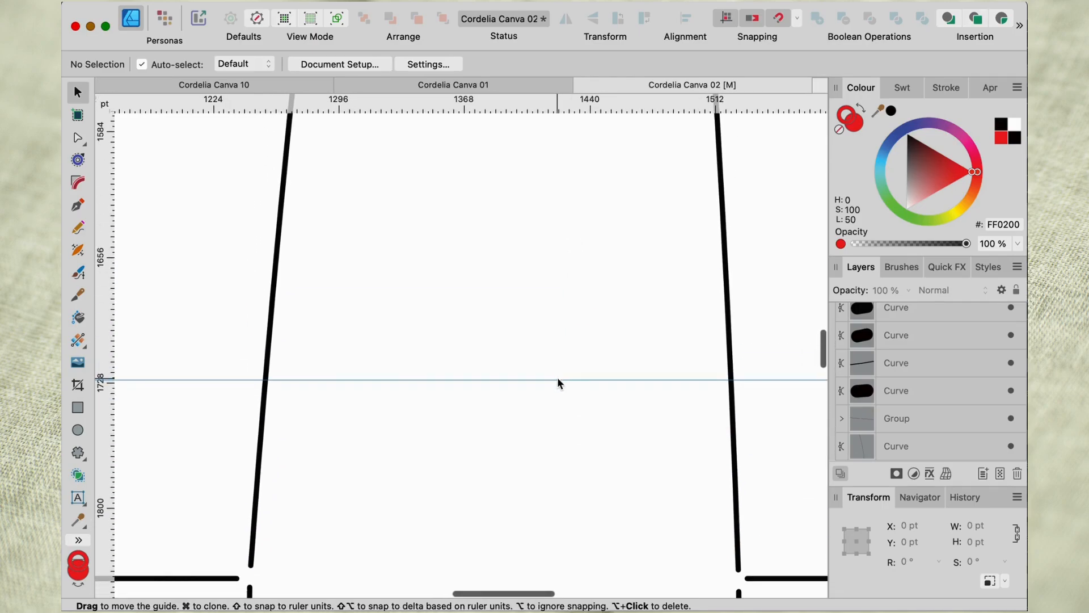
{"action": "left_click_drag", "start_coordinate": [557, 380], "coordinate": [552, 155]}
{"action": "scroll", "coordinate": [551, 154], "scroll_direction": "down", "scroll_amount": 4}
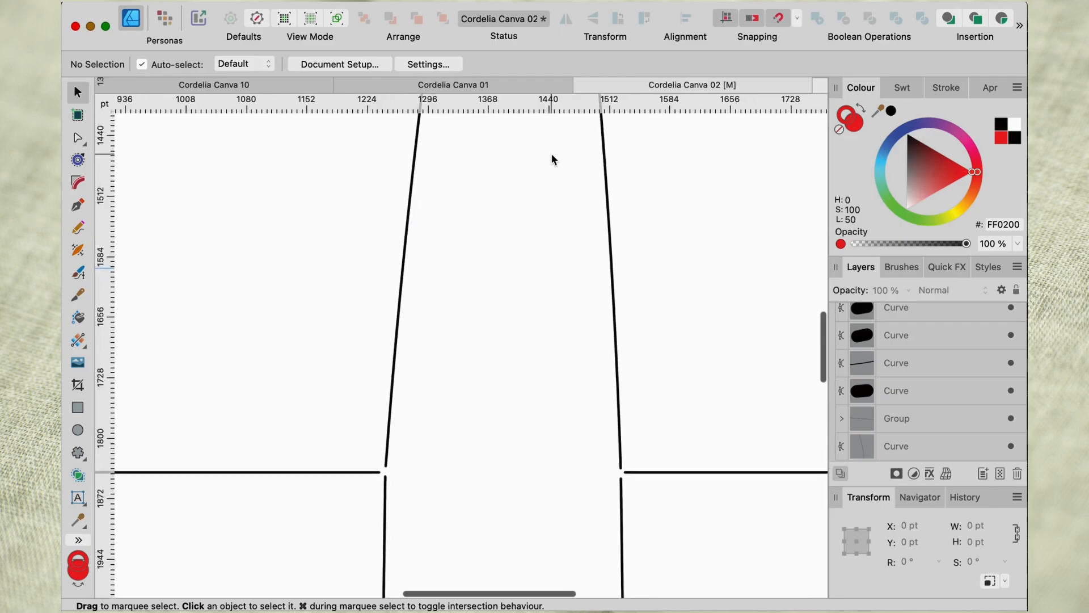
{"action": "scroll", "coordinate": [551, 159], "scroll_direction": "up", "scroll_amount": 5}
{"action": "scroll", "coordinate": [552, 159], "scroll_direction": "left", "scroll_amount": 1}
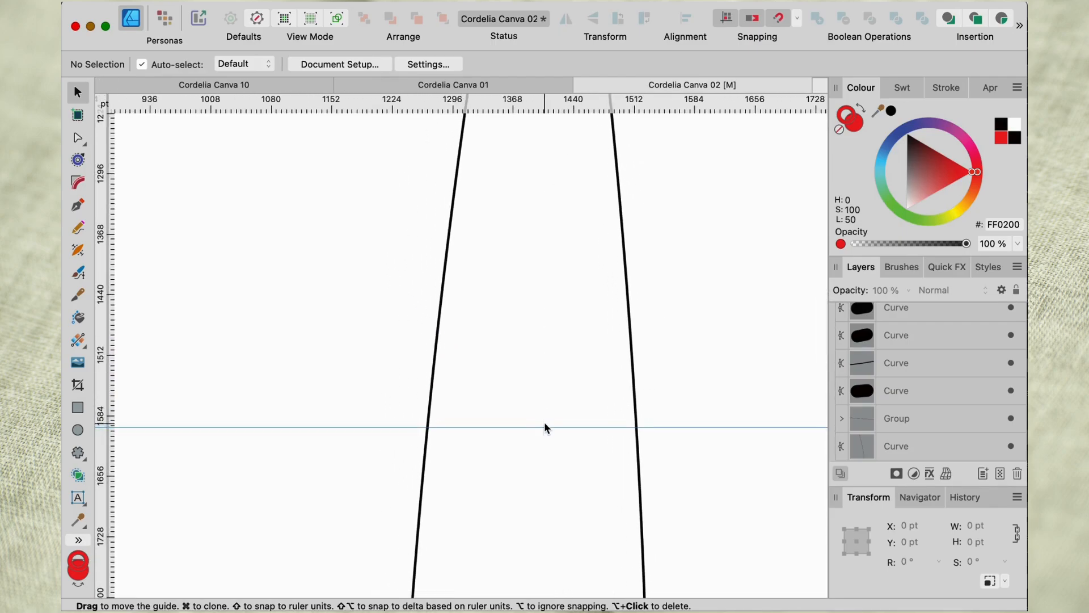
{"action": "left_click_drag", "start_coordinate": [544, 429], "coordinate": [539, 142]}
{"action": "scroll", "coordinate": [539, 141], "scroll_direction": "up", "scroll_amount": 10}
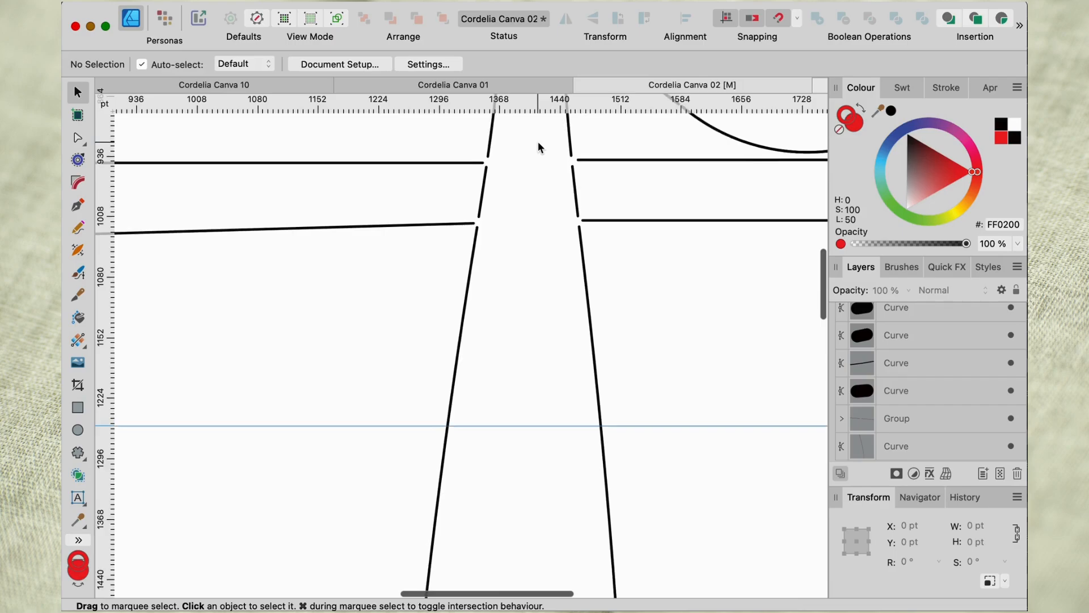
{"action": "left_click_drag", "start_coordinate": [541, 471], "coordinate": [547, 265]}
{"action": "scroll", "coordinate": [546, 264], "scroll_direction": "up", "scroll_amount": 5}
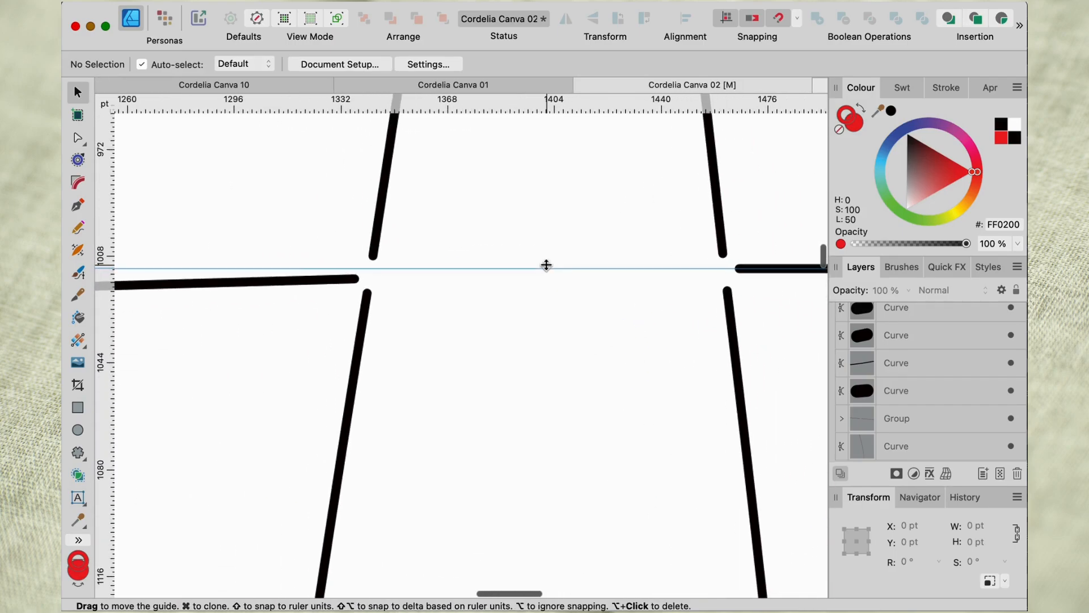
Extend the back leg's slanted line below the crotch to 966 pt wide and nudge it up to Y 1039.3 pt, meeting the guide.
{"action": "left_click", "coordinate": [357, 280]}
{"action": "left_click_drag", "start_coordinate": [358, 279], "coordinate": [375, 279]}
{"action": "key", "text": "Up"}
{"action": "key", "text": "Up"}
{"action": "key", "text": "Up"}
{"action": "key", "text": "Up"}
{"action": "key", "text": "Up"}
{"action": "key", "text": "Up"}
{"action": "key", "text": "Up"}
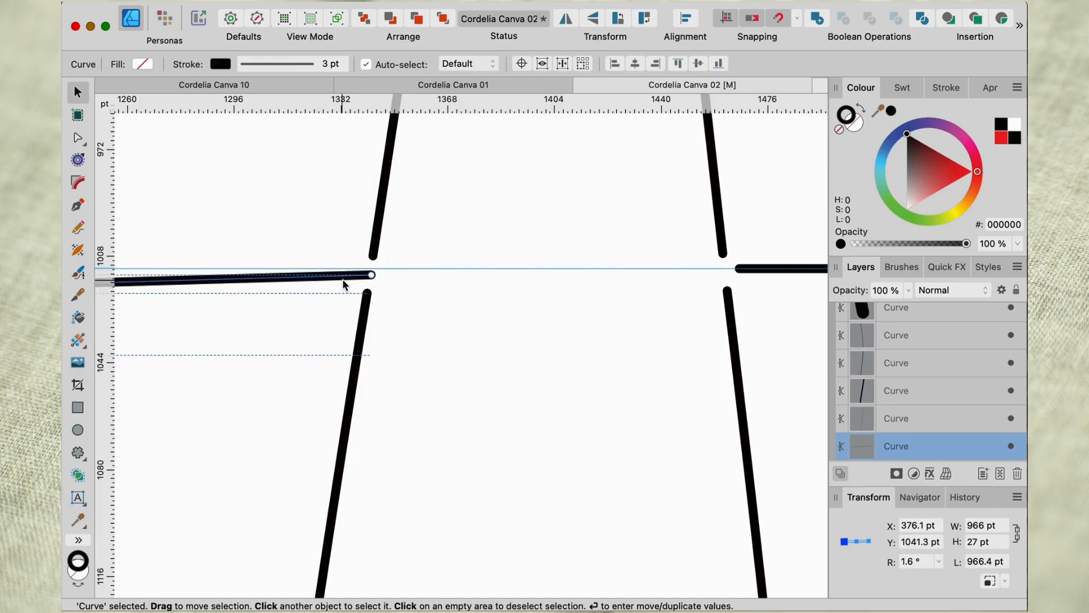
{"action": "key", "text": "Up"}
{"action": "key", "text": "Up"}
{"action": "key", "text": "Up"}
{"action": "key", "text": "Up"}
Move the guide to the front leg's crotch line, and raise the back crotch line to Y 940.1 pt with a width of 850.2 pt.
{"action": "scroll", "coordinate": [559, 282], "scroll_direction": "up", "scroll_amount": 4}
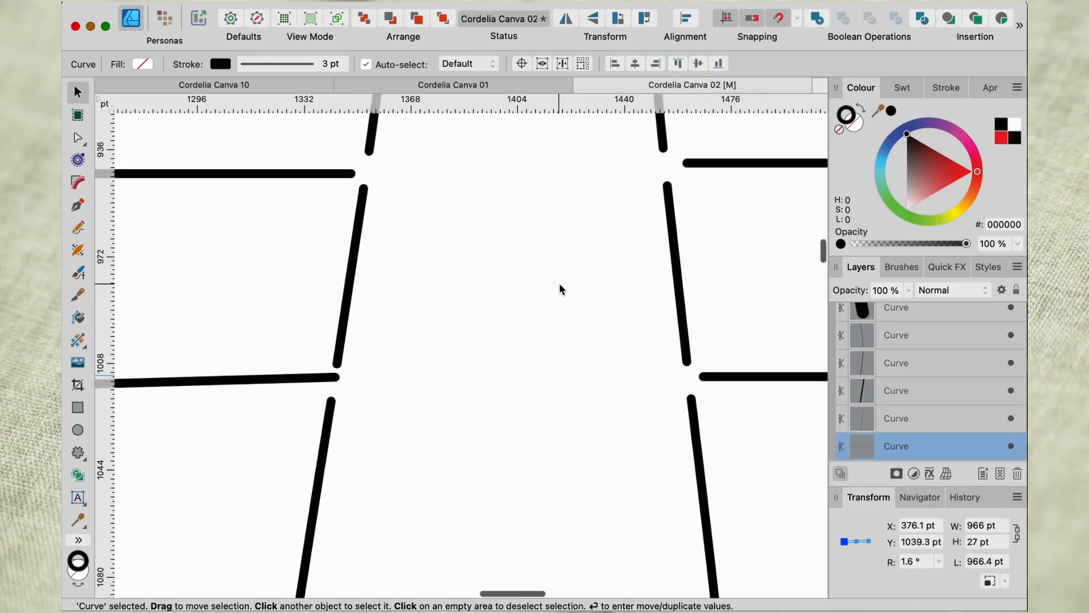
{"action": "left_click_drag", "start_coordinate": [542, 384], "coordinate": [540, 168]}
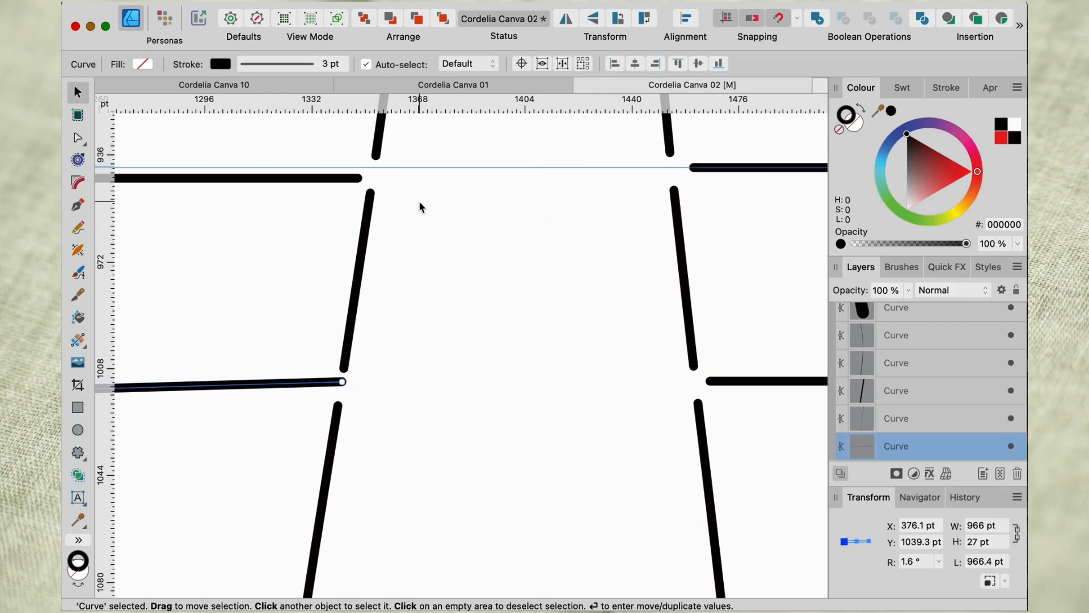
{"action": "left_click", "coordinate": [350, 182]}
{"action": "key", "text": "Up"}
{"action": "key", "text": "Up"}
{"action": "key", "text": "Up"}
{"action": "key", "text": "Up"}
{"action": "key", "text": "Up"}
{"action": "key", "text": "Up"}
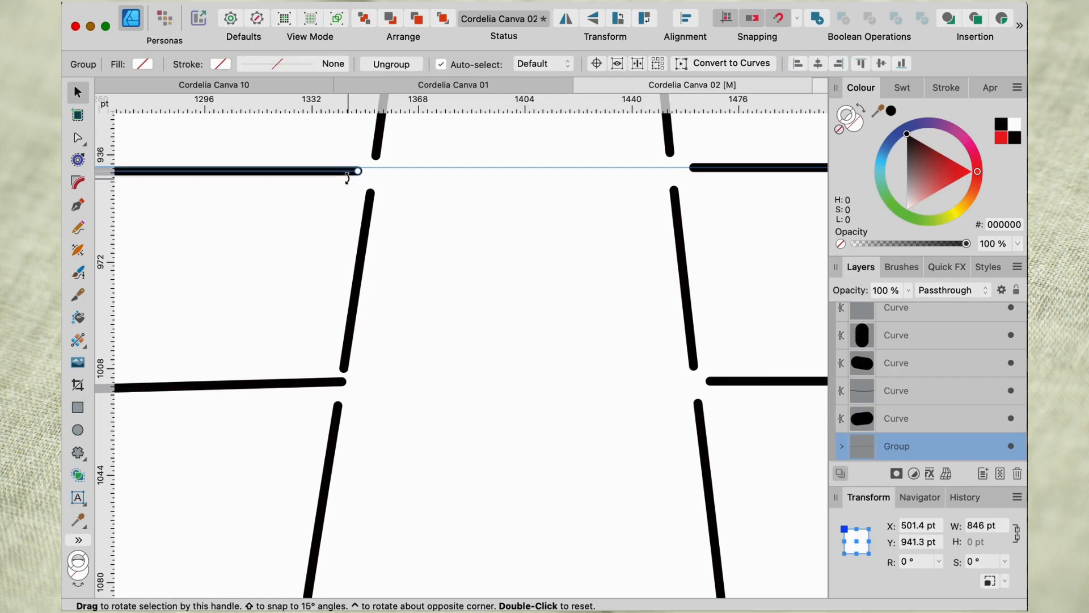
{"action": "left_click_drag", "start_coordinate": [358, 167], "coordinate": [372, 168]}
Move the guide to the front leg's hip line and shift the back leg's grouped hip lines to it at the side seam.
{"action": "scroll", "coordinate": [423, 190], "scroll_direction": "up", "scroll_amount": 5}
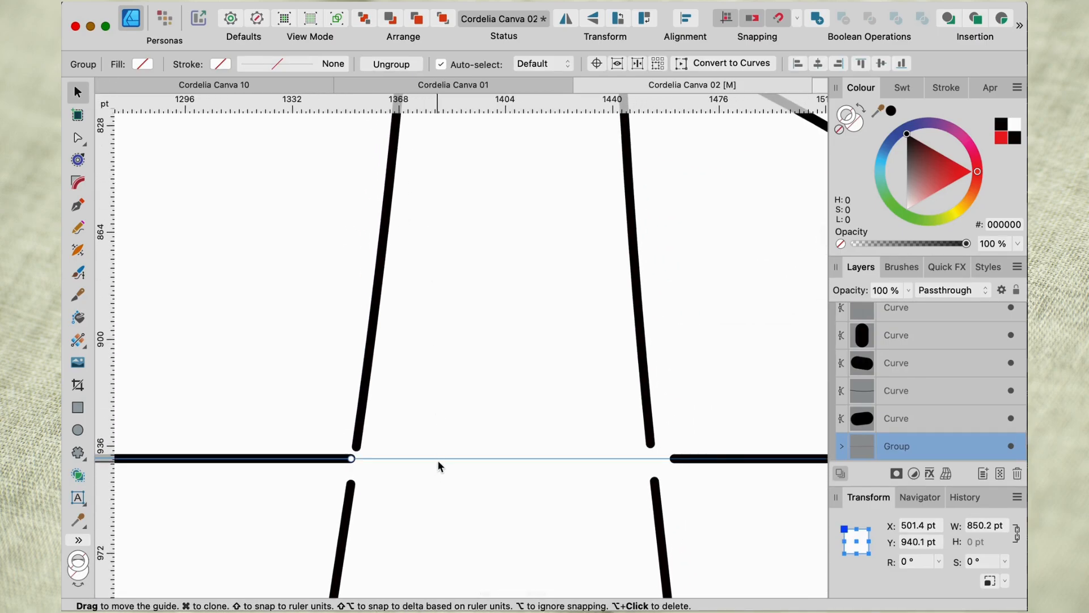
{"action": "left_click_drag", "start_coordinate": [437, 457], "coordinate": [480, 175]}
{"action": "scroll", "coordinate": [481, 175], "scroll_direction": "down", "scroll_amount": 5}
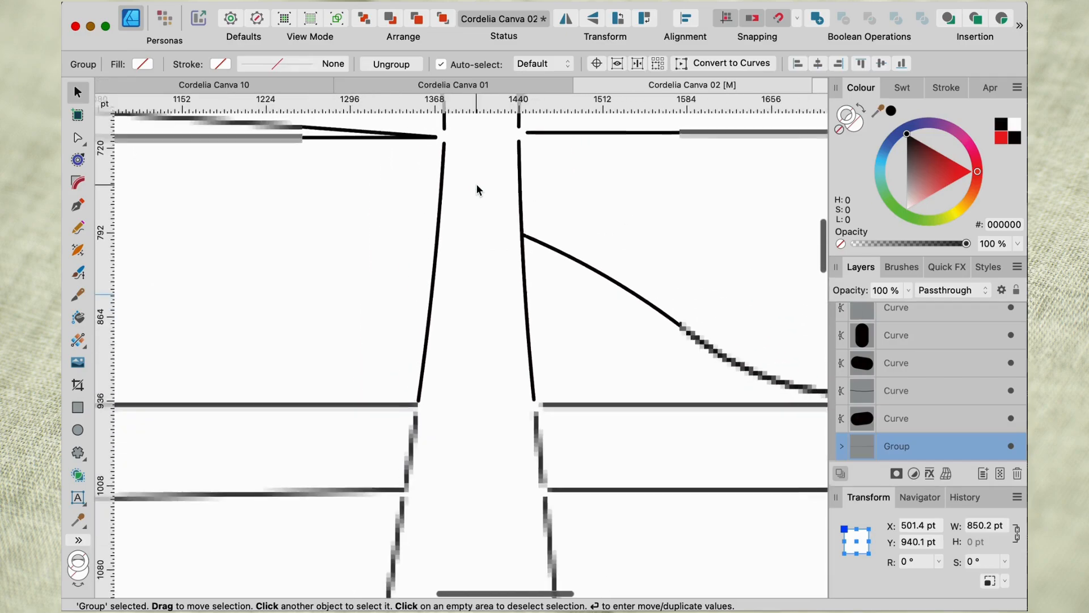
{"action": "left_click_drag", "start_coordinate": [469, 289], "coordinate": [473, 146]}
{"action": "scroll", "coordinate": [462, 199], "scroll_direction": "up", "scroll_amount": 3}
{"action": "scroll", "coordinate": [476, 367], "scroll_direction": "up", "scroll_amount": 4}
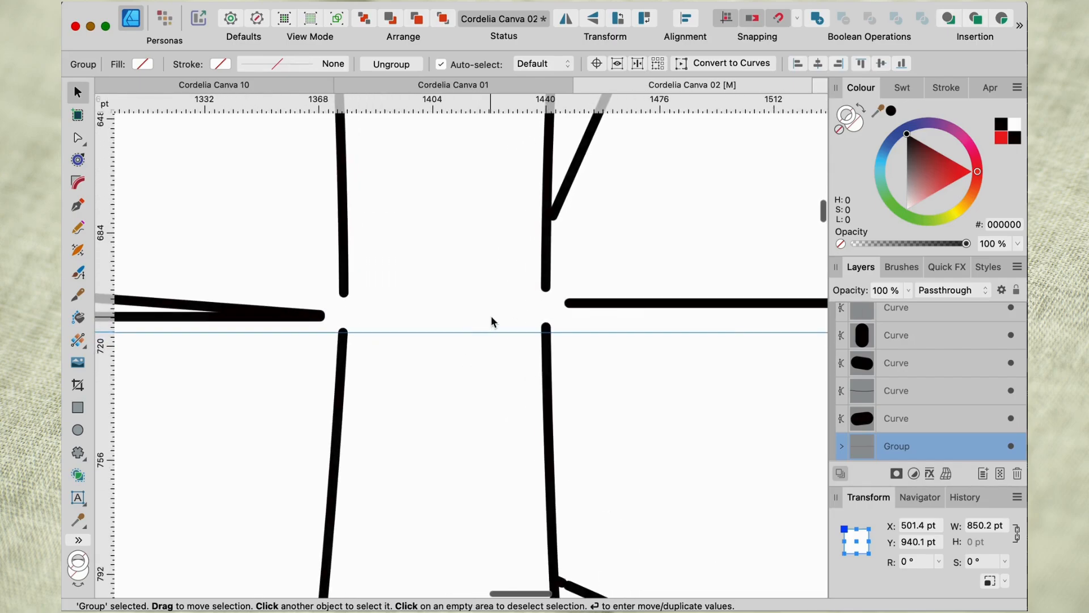
{"action": "left_click_drag", "start_coordinate": [491, 335], "coordinate": [491, 302]}
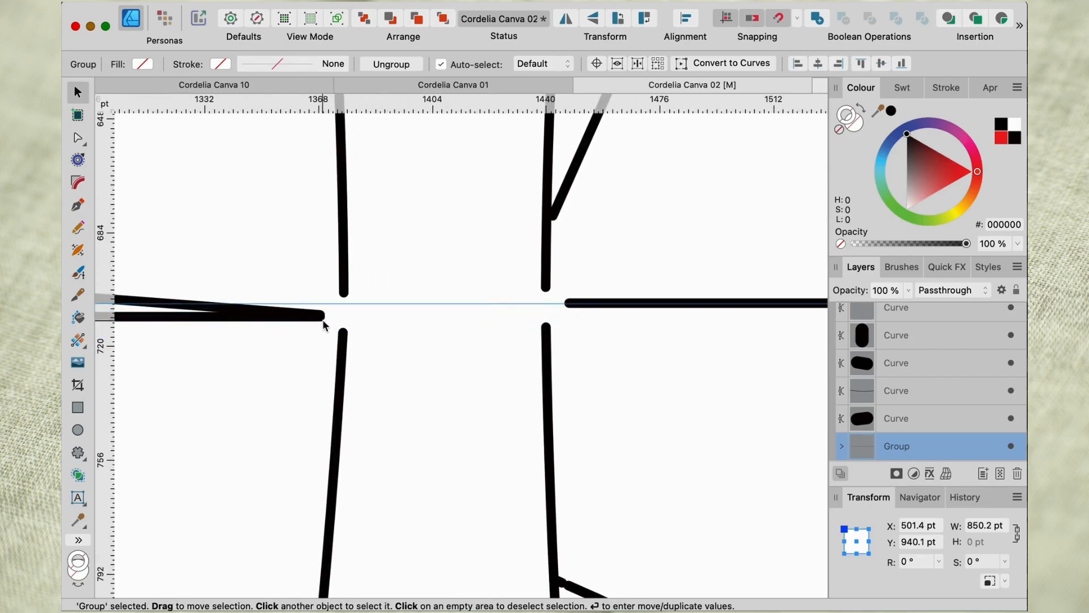
{"action": "left_click_drag", "start_coordinate": [328, 318], "coordinate": [342, 311]}
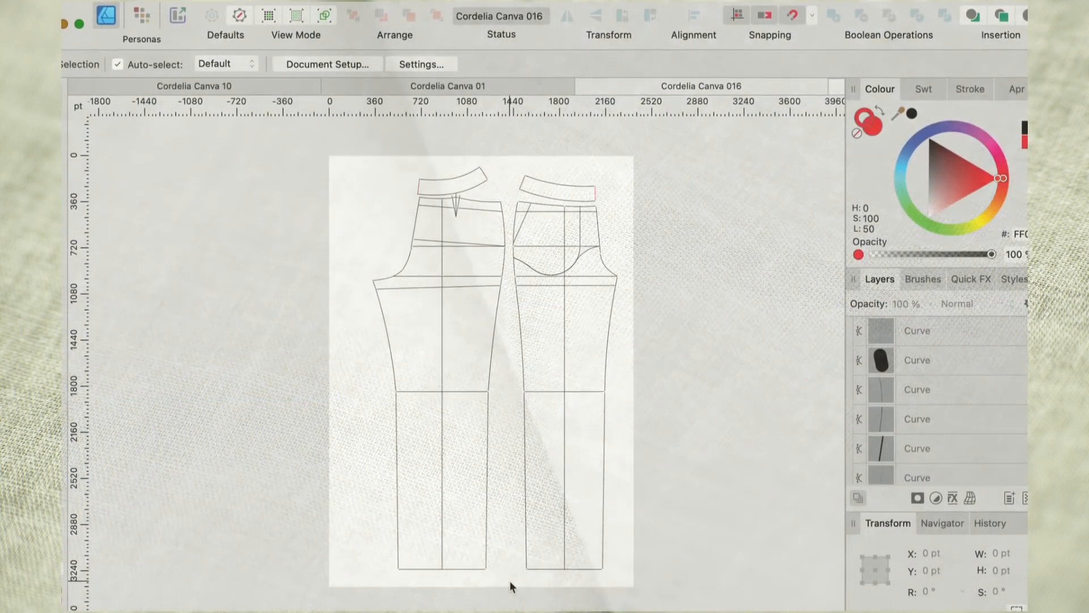
{"action": "left_click_drag", "start_coordinate": [509, 580], "coordinate": [332, 171]}
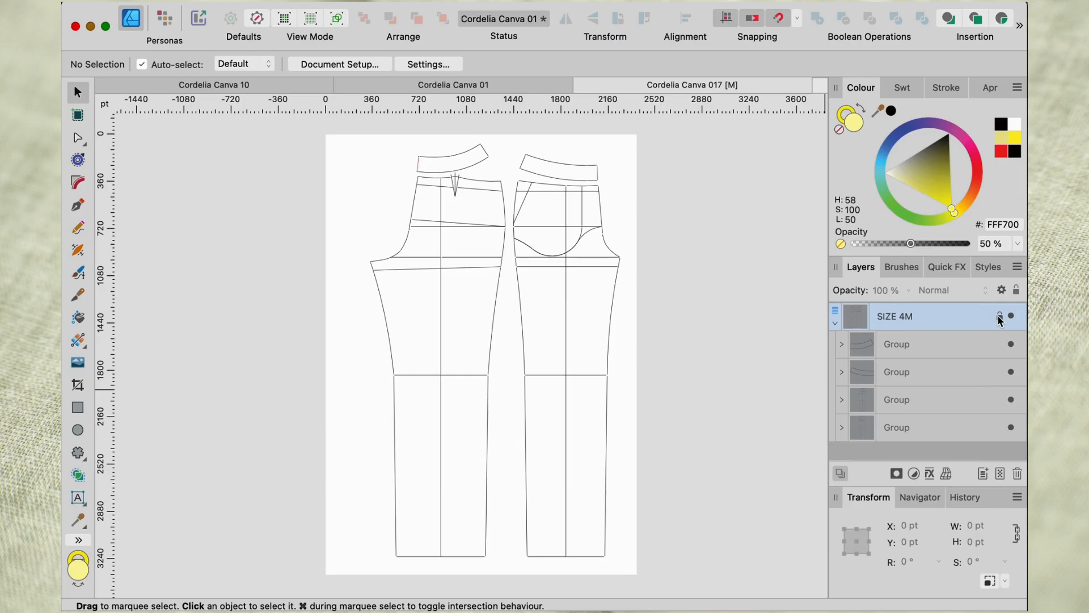
Lock the SIZE 4M layer and draw a yellow rectangle about 838 × 351 pt across the back leg just below the knee.
{"action": "left_click", "coordinate": [1000, 318]}
{"action": "left_click_drag", "start_coordinate": [507, 483], "coordinate": [603, 339]}
{"action": "left_click", "coordinate": [78, 408]}
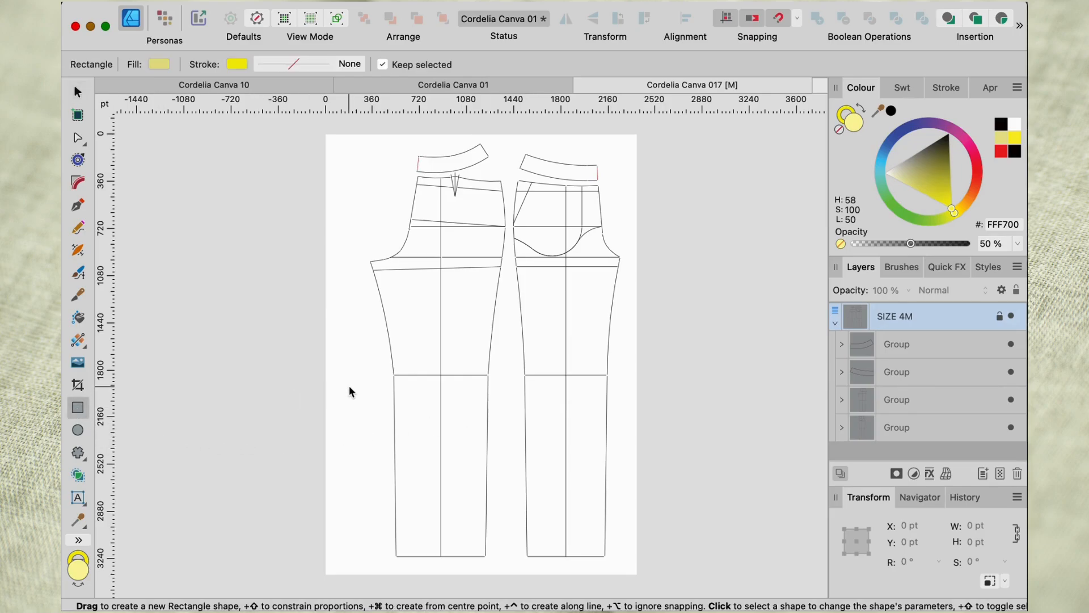
{"action": "left_click_drag", "start_coordinate": [347, 385], "coordinate": [459, 433]}
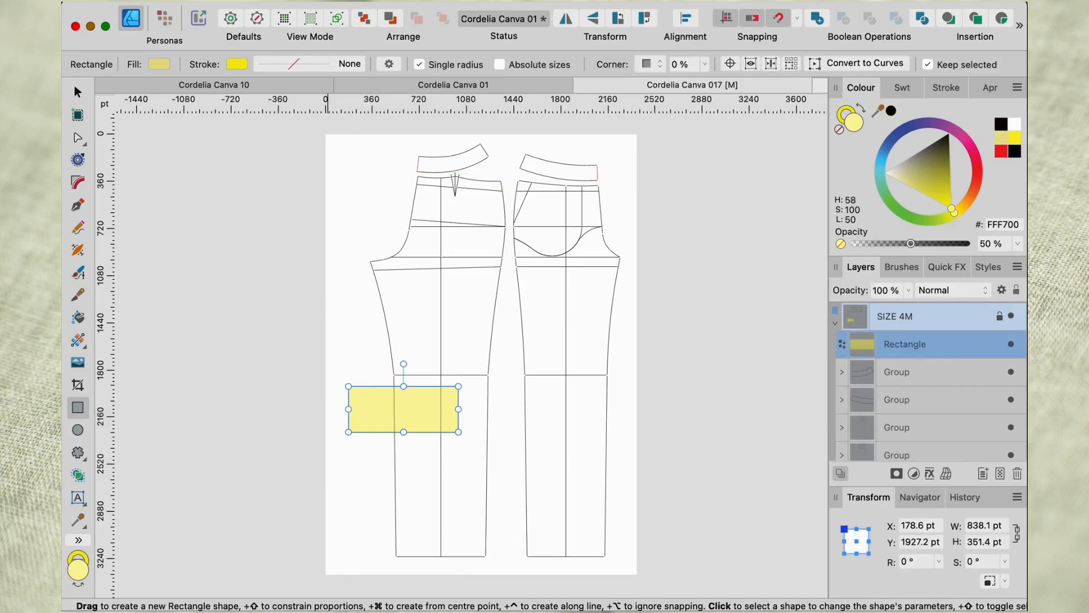
Convert the yellow rectangle to curves and move it up to the back waistband.
{"action": "right_click", "coordinate": [269, 408]}
{"action": "left_click", "coordinate": [344, 463]}
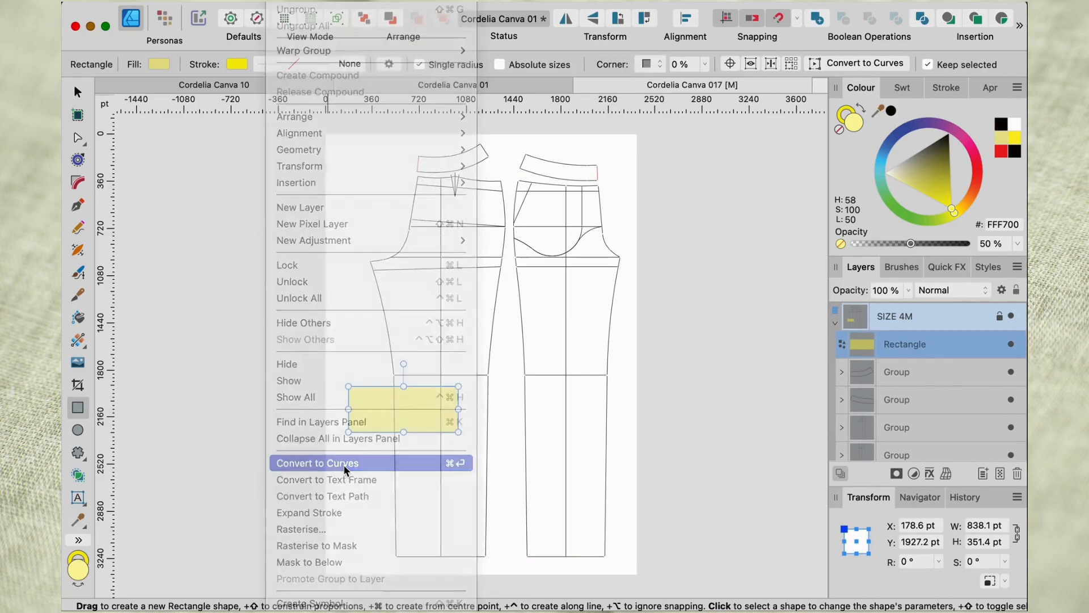
{"action": "left_click", "coordinate": [79, 92]}
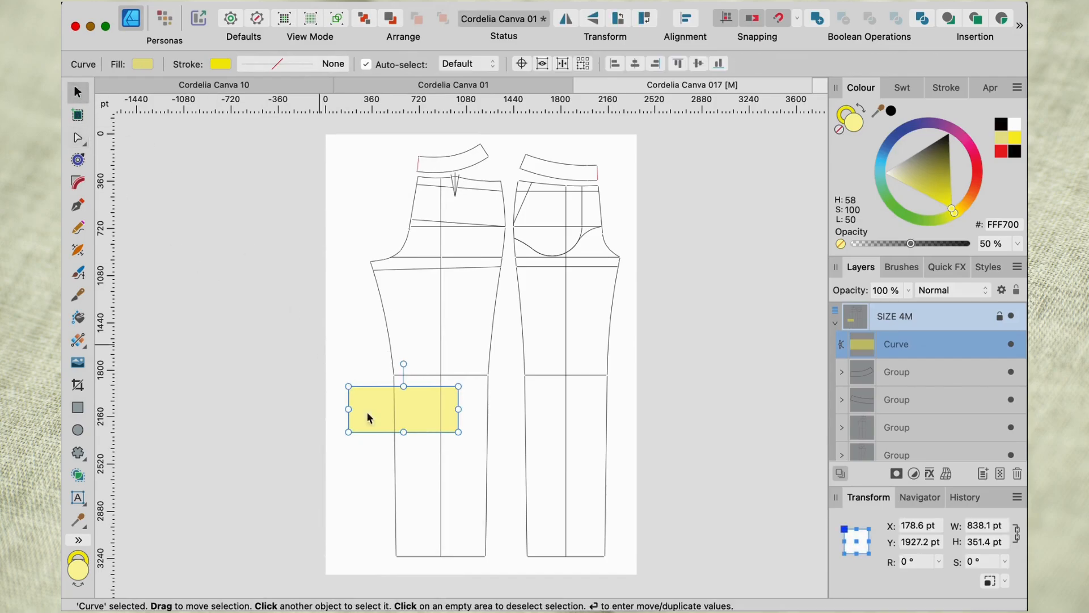
{"action": "left_click_drag", "start_coordinate": [401, 408], "coordinate": [462, 170]}
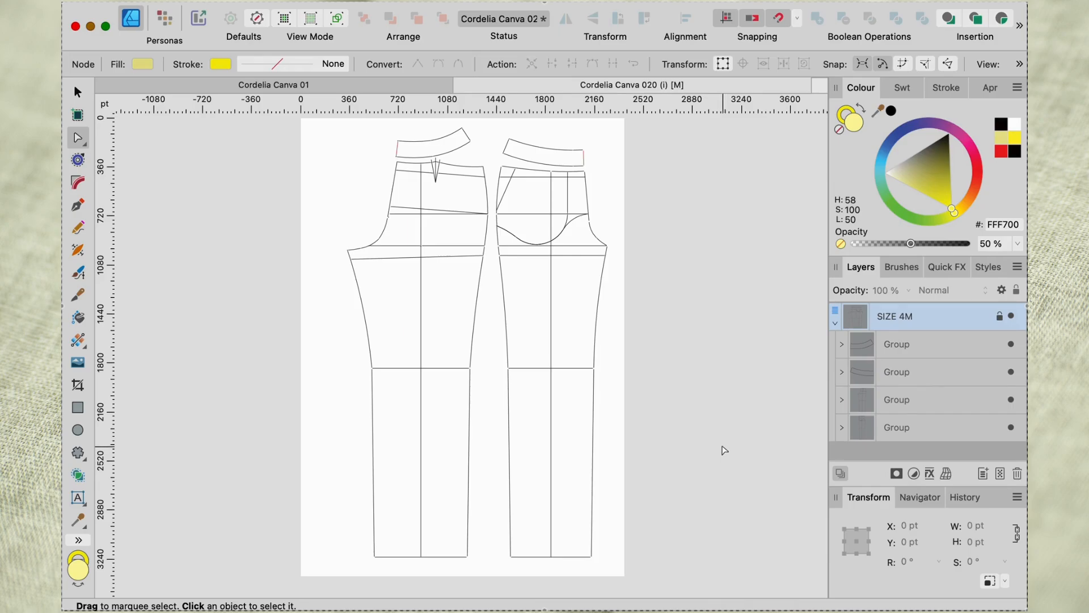
Draw a yellow rectangle about 647 × 2870 pt over the front leg from waist to hem and convert it to curves.
{"action": "left_click", "coordinate": [77, 408]}
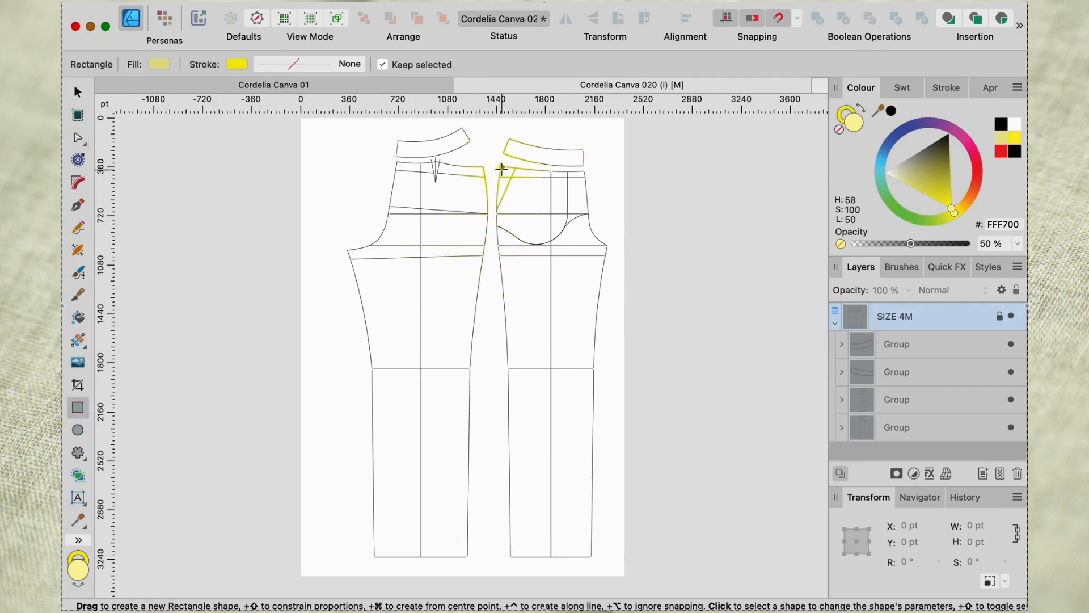
{"action": "left_click_drag", "start_coordinate": [503, 168], "coordinate": [590, 558]}
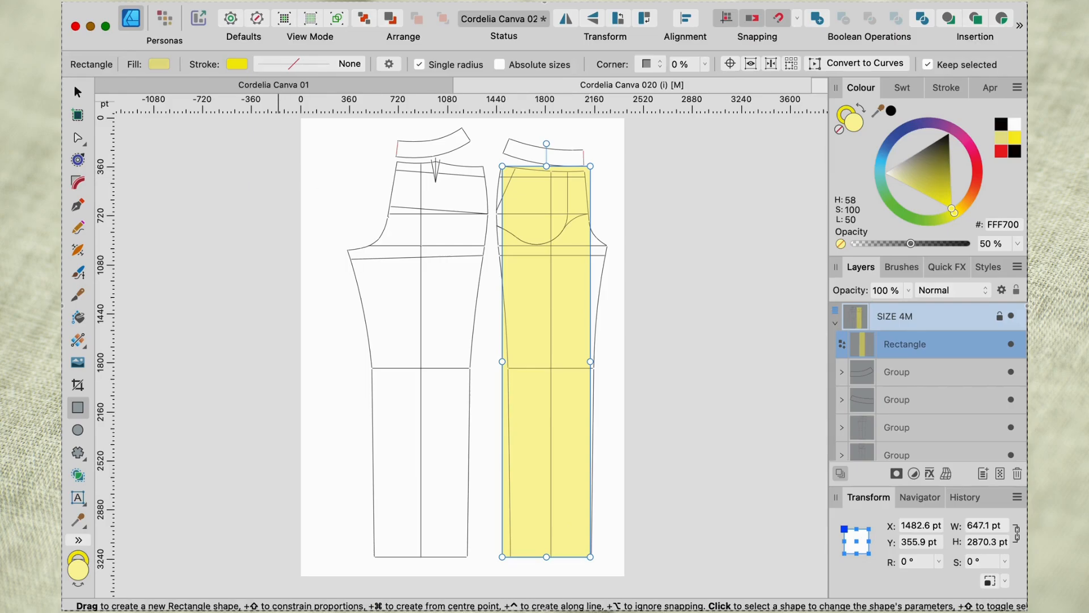
{"action": "left_click", "coordinate": [319, 464]}
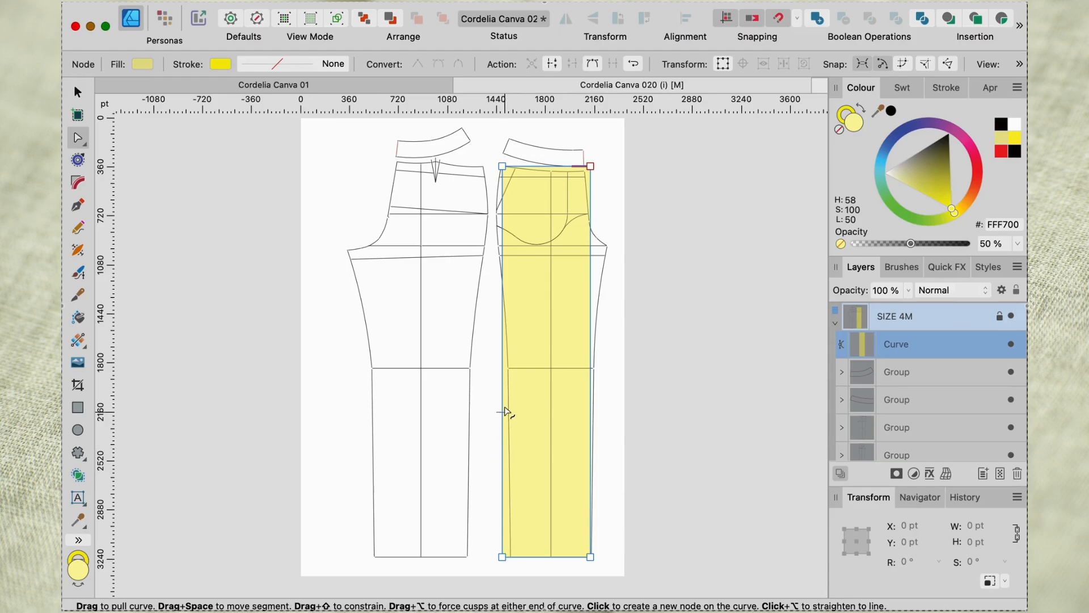
Add a node on the yellow shape's outer edge at the knee line and move it onto the front leg's side seam.
{"action": "left_click", "coordinate": [502, 370]}
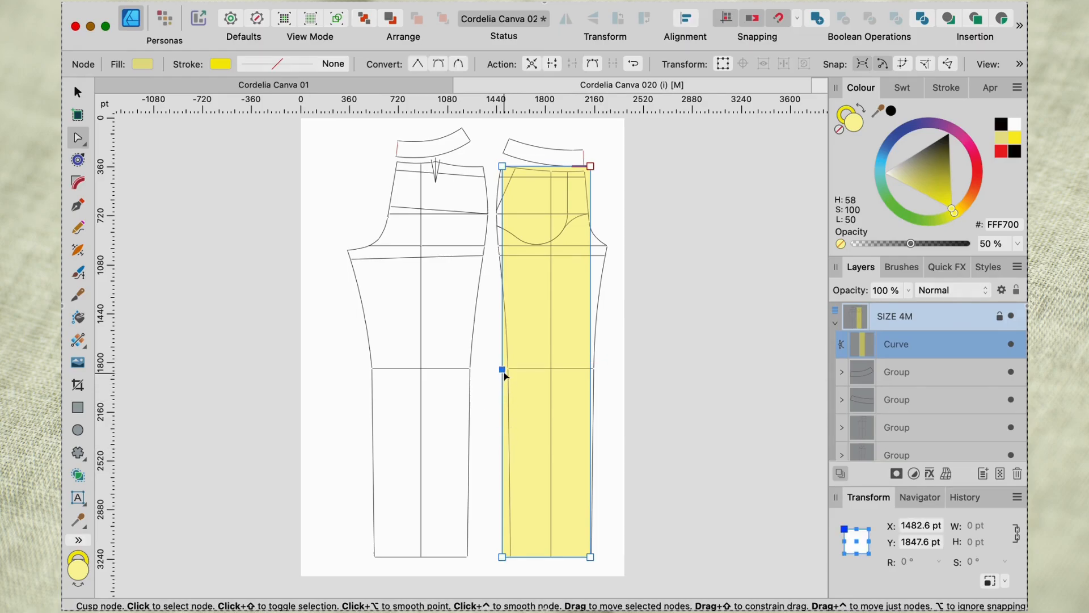
{"action": "left_click_drag", "start_coordinate": [502, 371], "coordinate": [509, 369]}
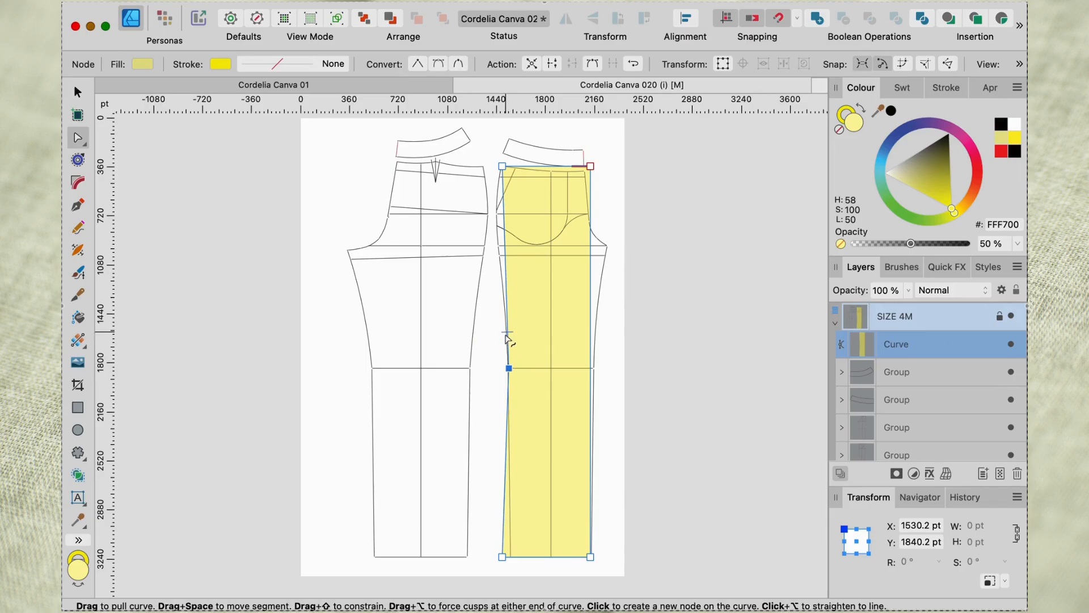
{"action": "left_click", "coordinate": [590, 369]}
{"action": "left_click_drag", "start_coordinate": [591, 370], "coordinate": [559, 369]}
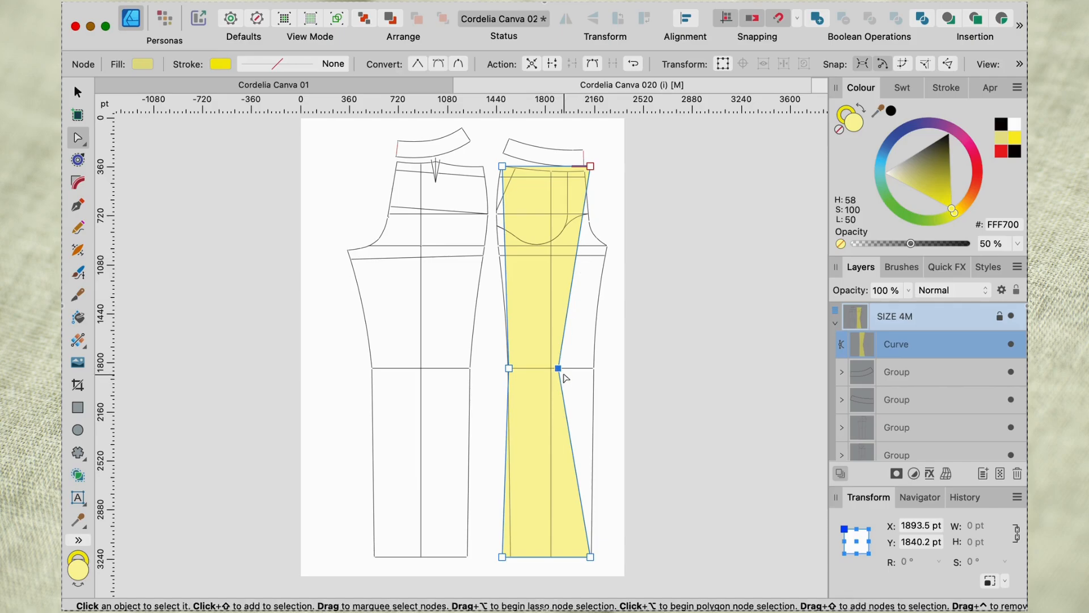
{"action": "left_click_drag", "start_coordinate": [559, 368], "coordinate": [577, 369]}
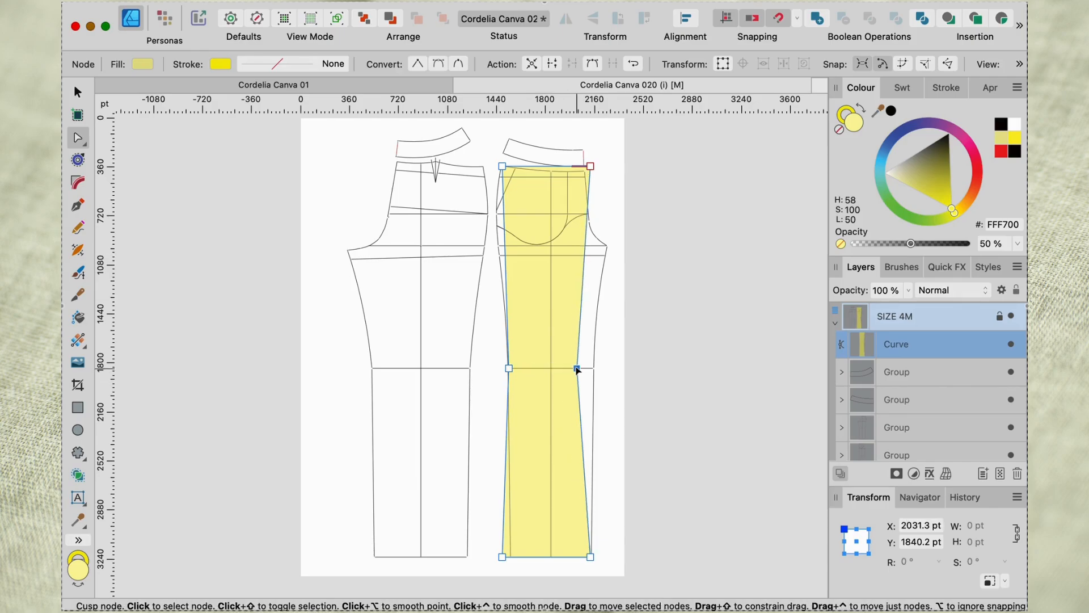
{"action": "left_click", "coordinate": [577, 369], "text": "alt"}
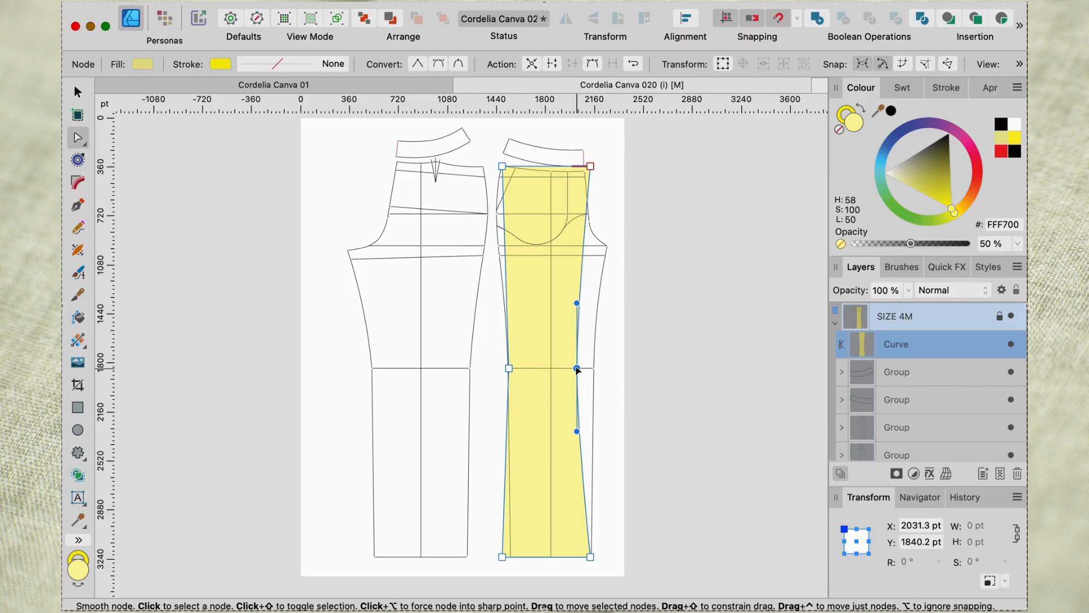
{"action": "mouse_move", "coordinate": [577, 370]}
{"action": "left_mouse_down"}
{"action": "mouse_move", "coordinate": [557, 370]}
{"action": "mouse_move", "coordinate": [622, 375]}
{"action": "mouse_move", "coordinate": [576, 378]}
{"action": "left_mouse_up"}
{"action": "key", "text": "Delete"}
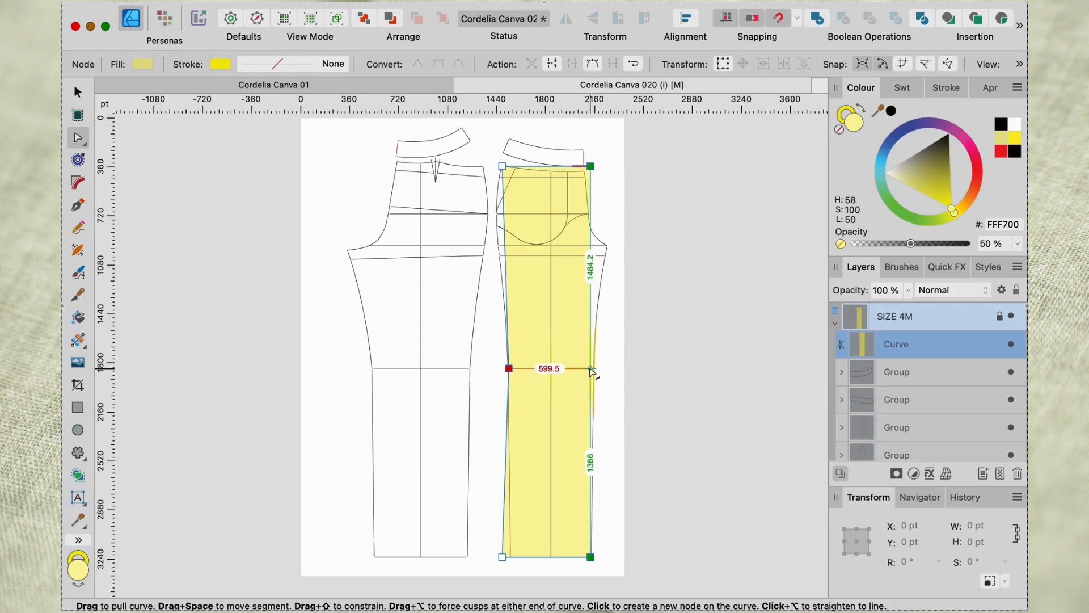
Add nodes on the shape's inner edge at the knee and crotch lines and move them onto the inseam and crotch point.
{"action": "left_click", "coordinate": [591, 369]}
{"action": "left_click_drag", "start_coordinate": [590, 369], "coordinate": [595, 369]}
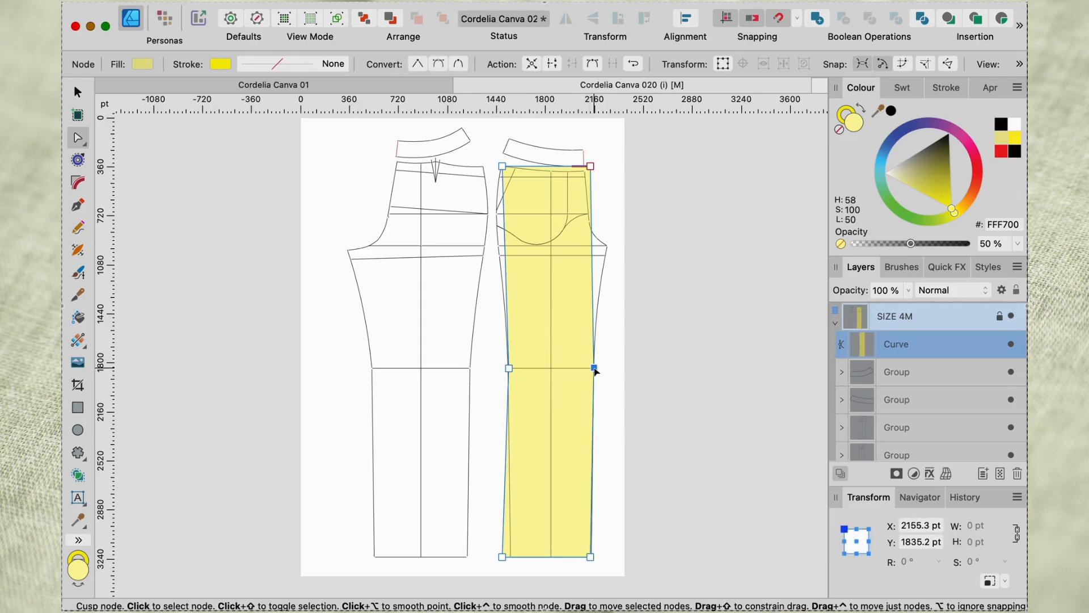
{"action": "left_click", "coordinate": [592, 246]}
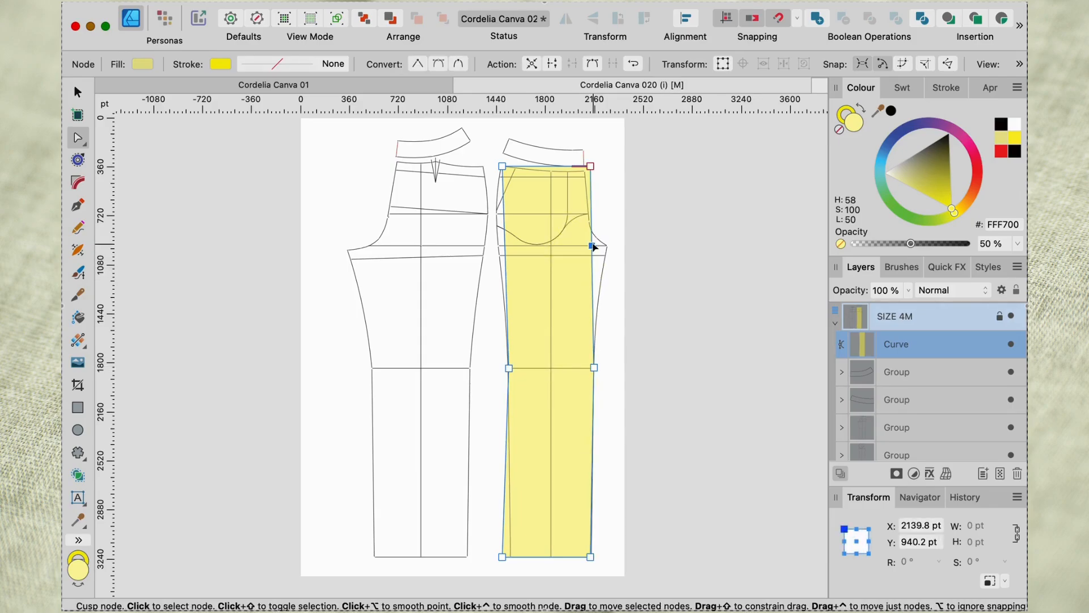
{"action": "left_click_drag", "start_coordinate": [593, 245], "coordinate": [608, 247]}
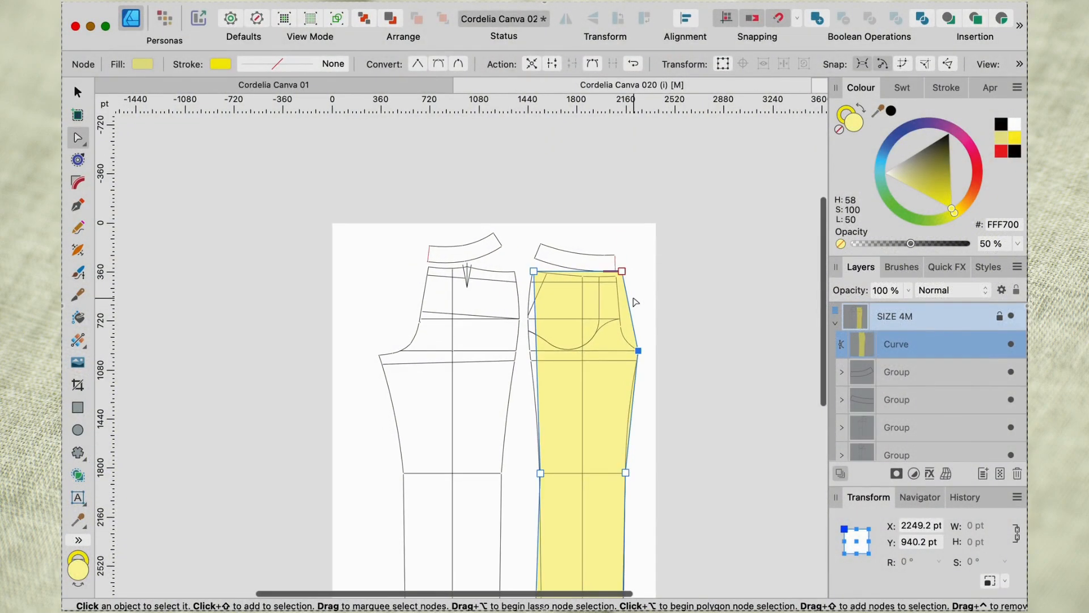
Move the shape's two upper corner nodes onto the front leg's waist corners at the centre front and the side seam.
{"action": "scroll", "coordinate": [636, 302], "scroll_direction": "up", "scroll_amount": 6}
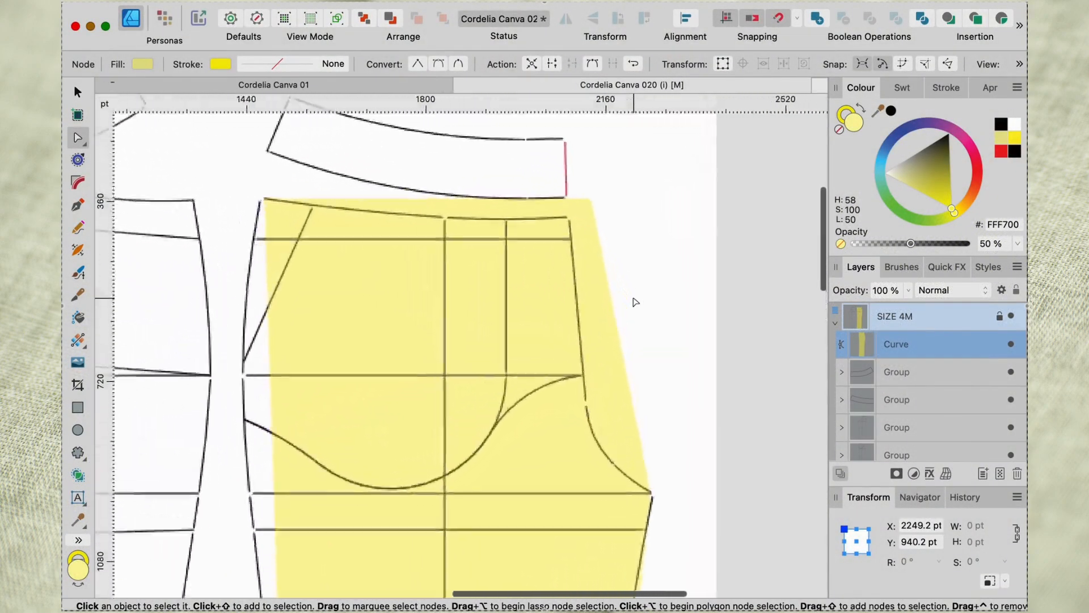
{"action": "scroll", "coordinate": [635, 302], "scroll_direction": "left", "scroll_amount": 3}
{"action": "scroll", "coordinate": [636, 302], "scroll_direction": "up", "scroll_amount": 5}
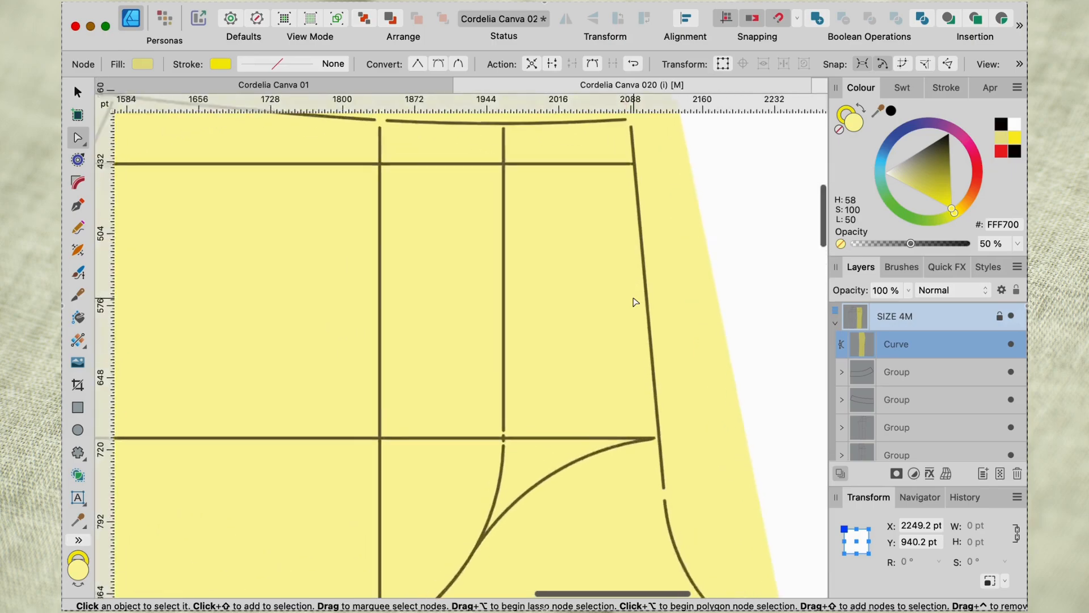
{"action": "scroll", "coordinate": [636, 302], "scroll_direction": "up", "scroll_amount": 5}
{"action": "scroll", "coordinate": [635, 302], "scroll_direction": "left", "scroll_amount": 2}
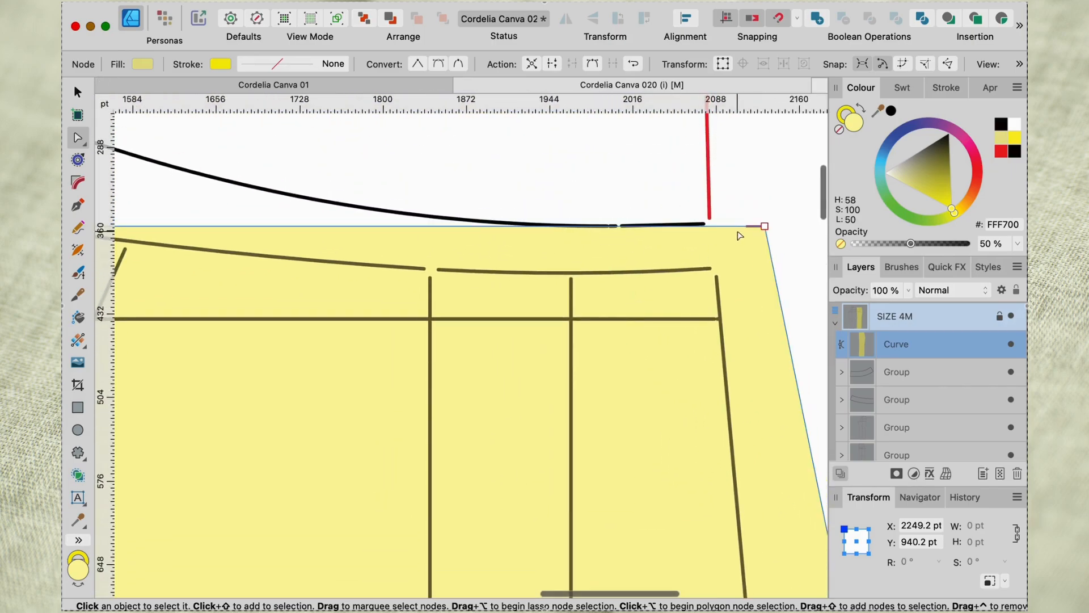
{"action": "left_click_drag", "start_coordinate": [763, 228], "coordinate": [717, 269]}
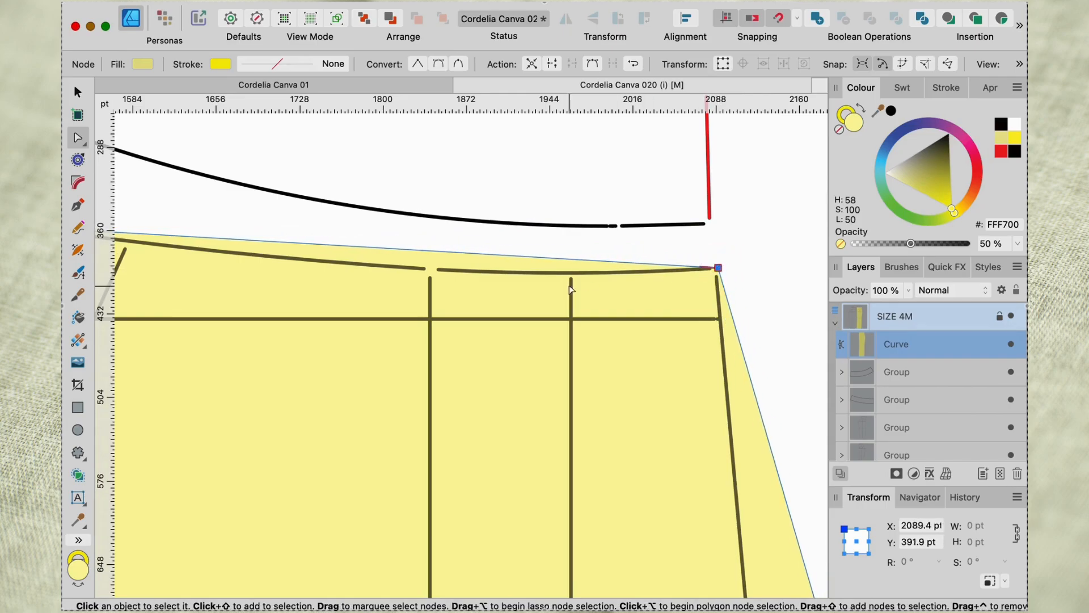
{"action": "scroll", "coordinate": [571, 290], "scroll_direction": "left", "scroll_amount": 5}
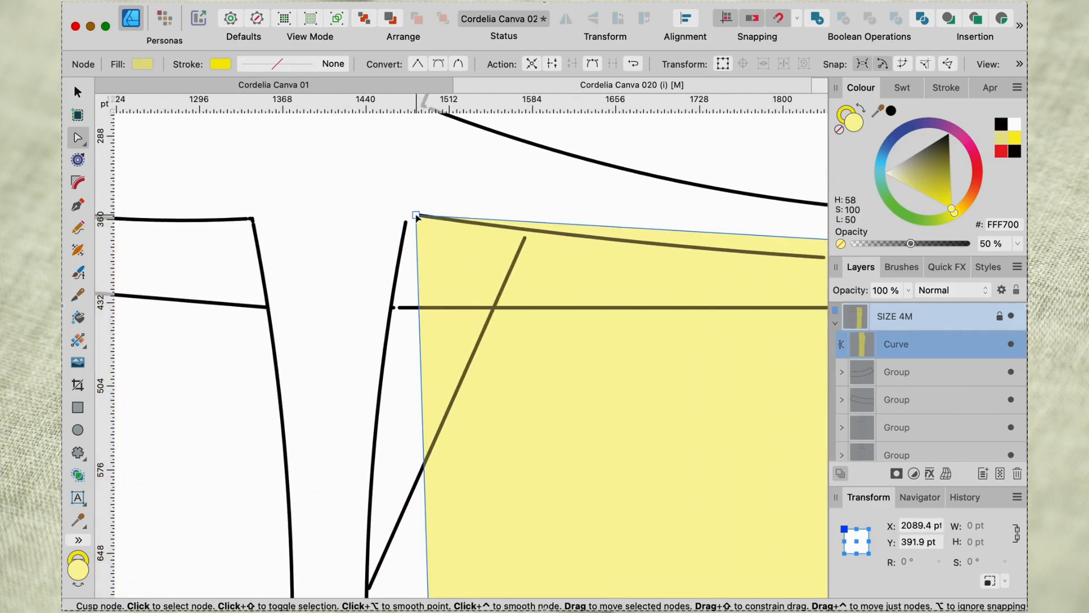
{"action": "left_click_drag", "start_coordinate": [416, 216], "coordinate": [408, 217]}
Add nodes on the shape's outer edge at the hip and crotch lines and move them onto the side seam.
{"action": "scroll", "coordinate": [408, 216], "scroll_direction": "down", "scroll_amount": 5}
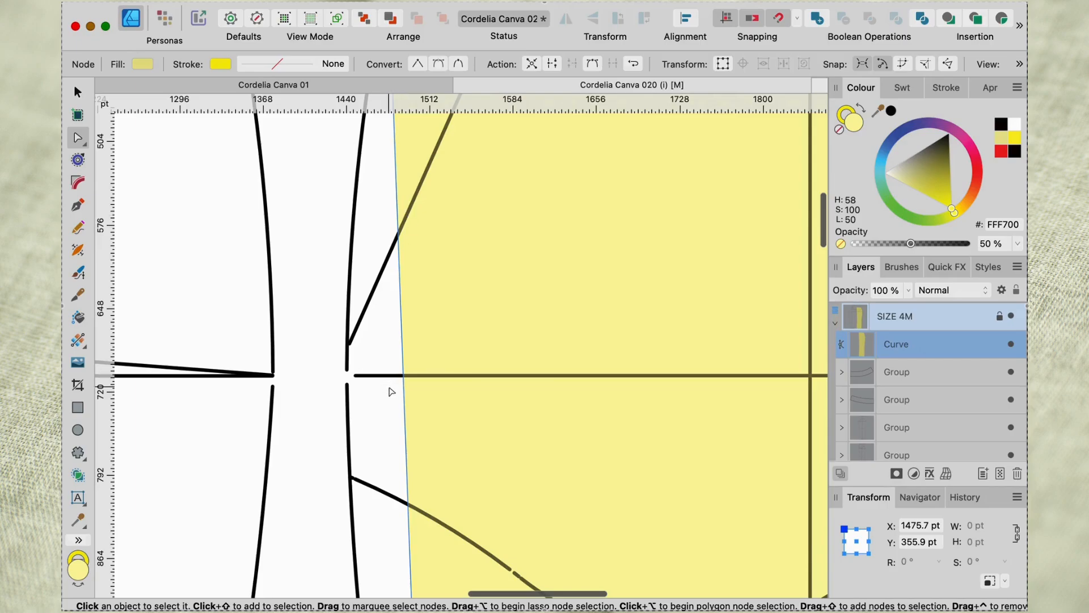
{"action": "left_click", "coordinate": [403, 376]}
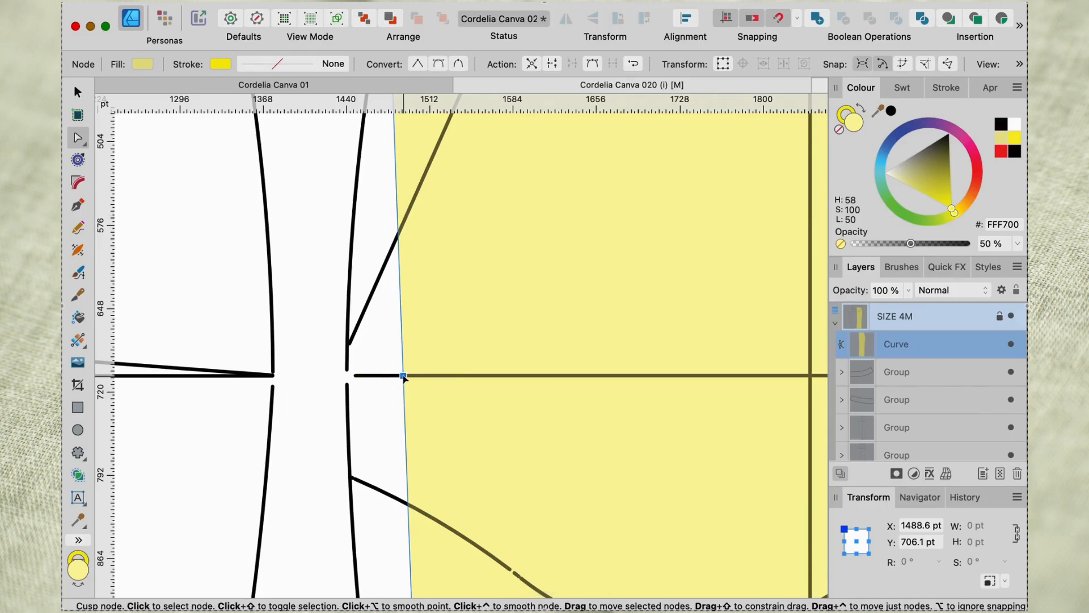
{"action": "left_click_drag", "start_coordinate": [403, 376], "coordinate": [347, 371]}
{"action": "scroll", "coordinate": [400, 413], "scroll_direction": "down", "scroll_amount": 3}
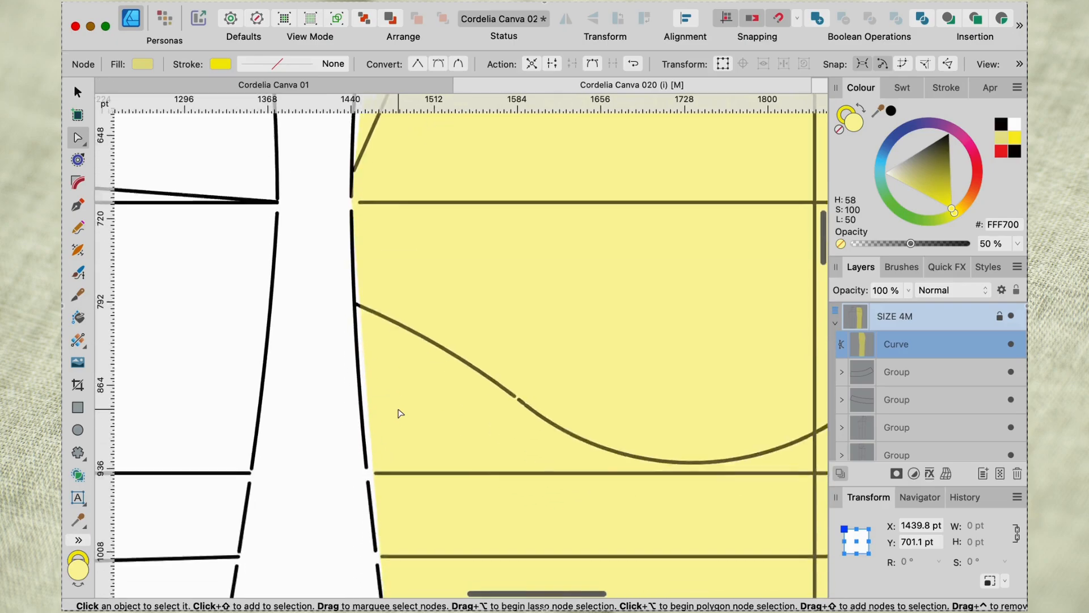
{"action": "scroll", "coordinate": [400, 413], "scroll_direction": "down", "scroll_amount": 3}
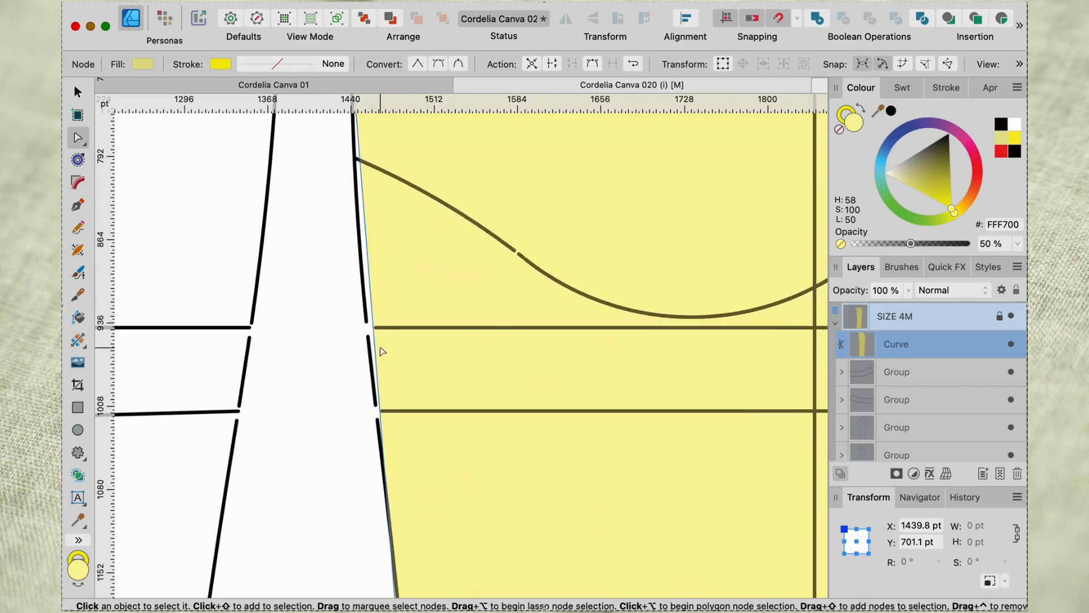
{"action": "left_click", "coordinate": [373, 327]}
{"action": "left_click_drag", "start_coordinate": [373, 327], "coordinate": [366, 321]}
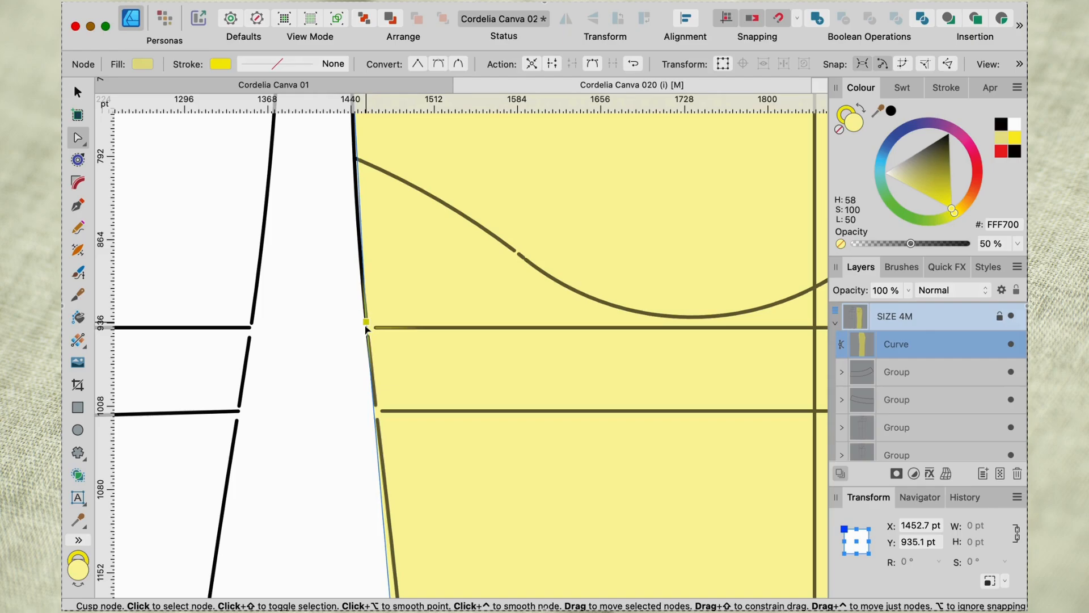
Adjust the shape's crotch node to about X 2258 pt, Y 935 pt beside the front leg's crotch point.
{"action": "scroll", "coordinate": [448, 329], "scroll_direction": "right", "scroll_amount": 9}
{"action": "scroll", "coordinate": [448, 328], "scroll_direction": "up", "scroll_amount": 3}
{"action": "scroll", "coordinate": [450, 329], "scroll_direction": "right", "scroll_amount": 4}
{"action": "scroll", "coordinate": [450, 329], "scroll_direction": "down", "scroll_amount": 1}
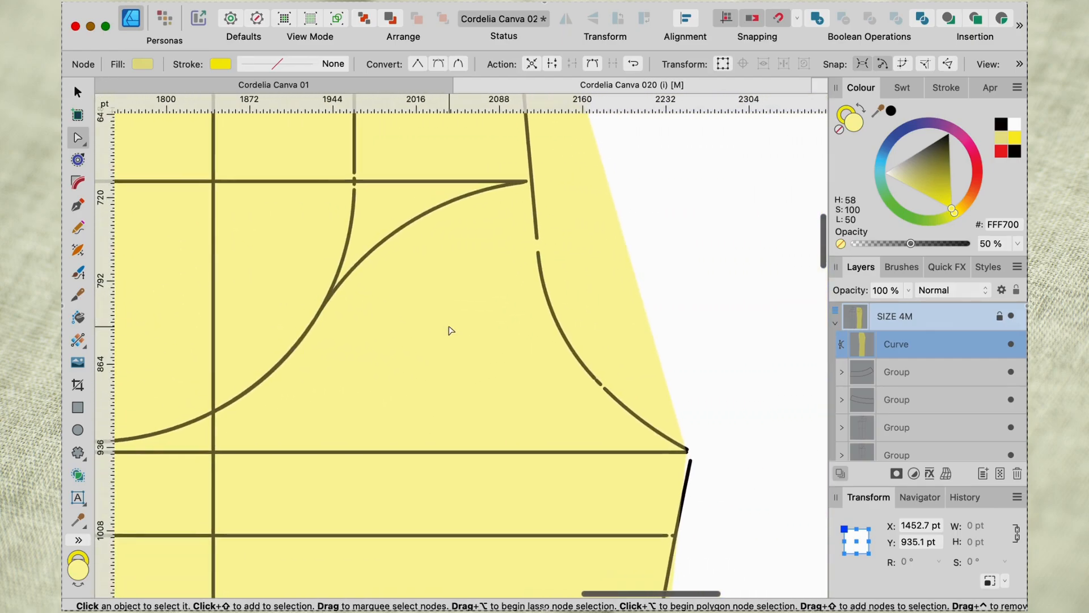
{"action": "left_click", "coordinate": [686, 452]}
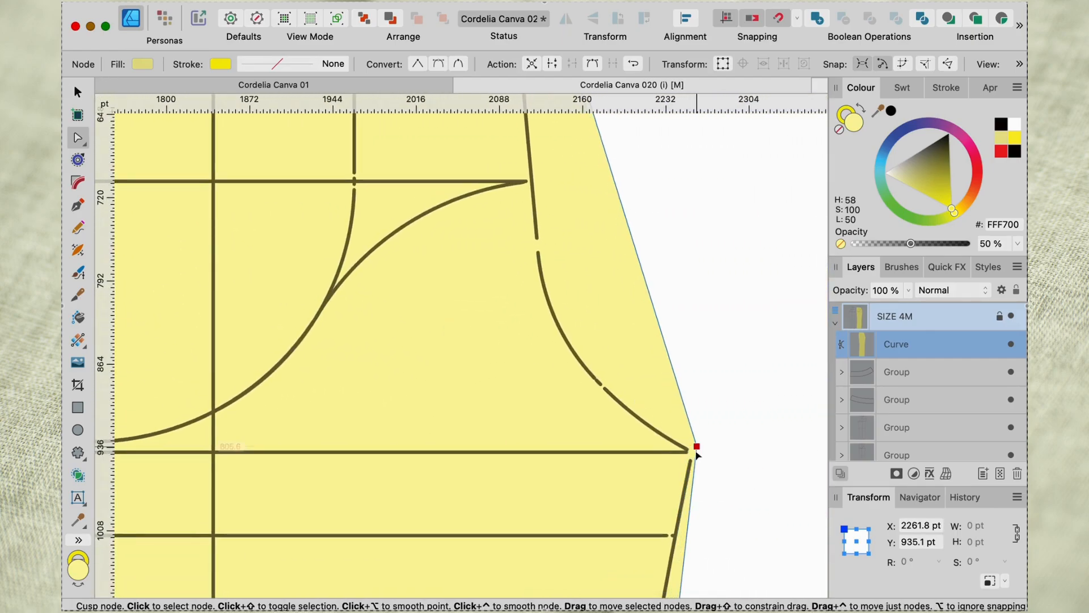
{"action": "scroll", "coordinate": [649, 414], "scroll_direction": "up", "scroll_amount": 3}
{"action": "scroll", "coordinate": [649, 414], "scroll_direction": "left", "scroll_amount": 1}
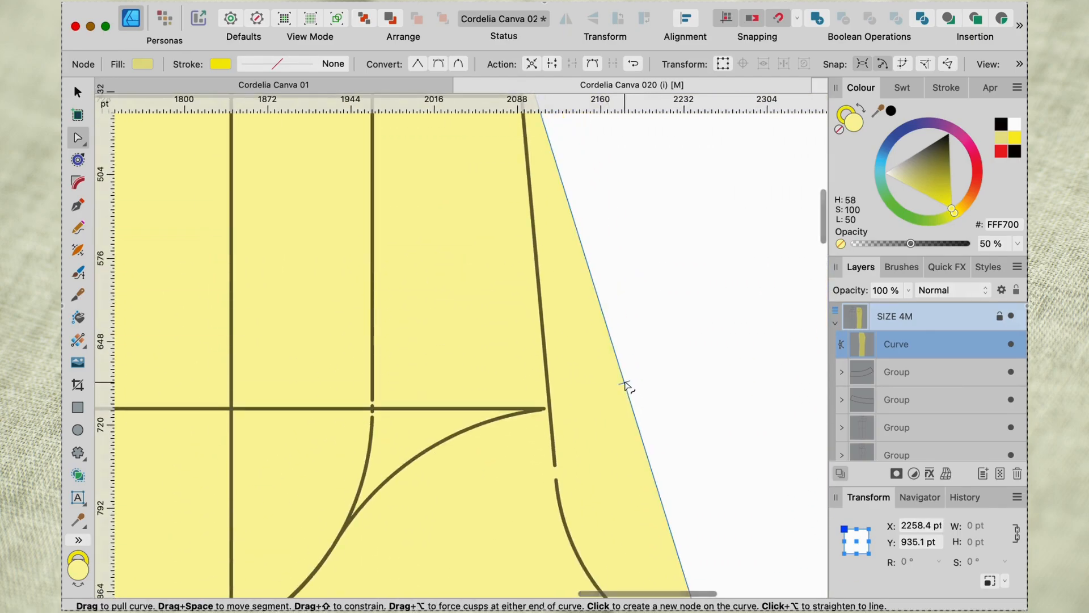
{"action": "left_click_drag", "start_coordinate": [627, 392], "coordinate": [549, 413]}
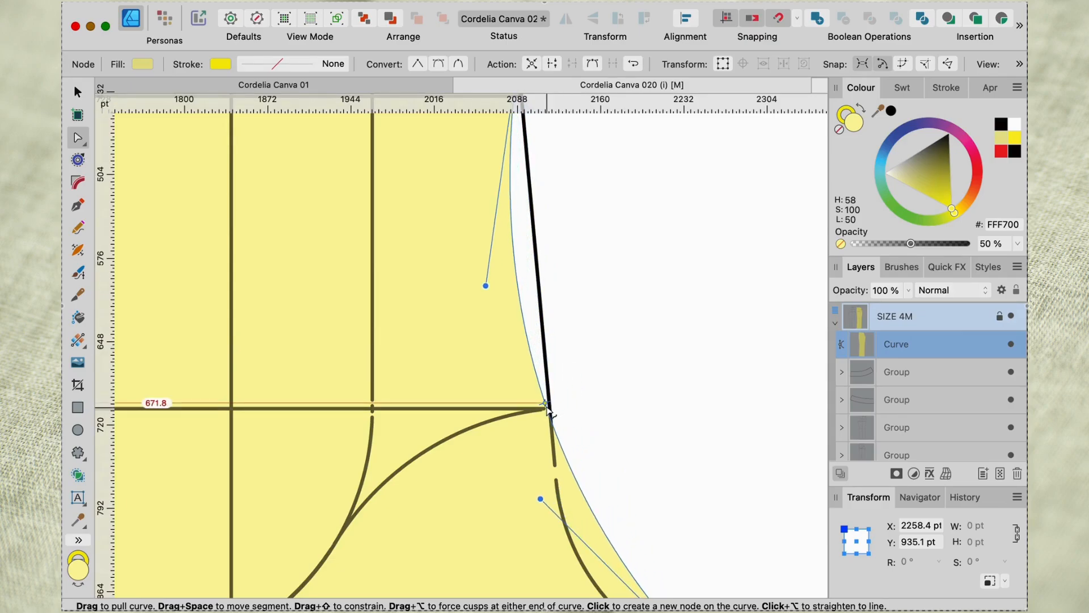
{"action": "key", "text": "super+z"}
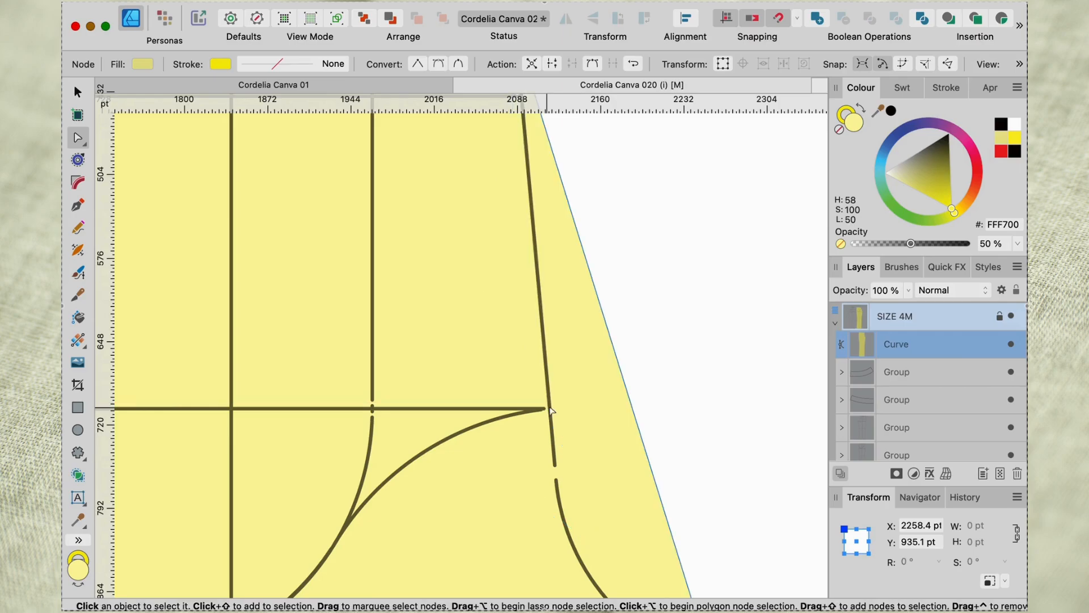
Add a node on the shape's upper inner edge and move it onto the centre front line just below the hip line.
{"action": "left_click", "coordinate": [614, 348]}
{"action": "left_click_drag", "start_coordinate": [615, 348], "coordinate": [553, 438]}
{"action": "scroll", "coordinate": [553, 440], "scroll_direction": "up", "scroll_amount": 3}
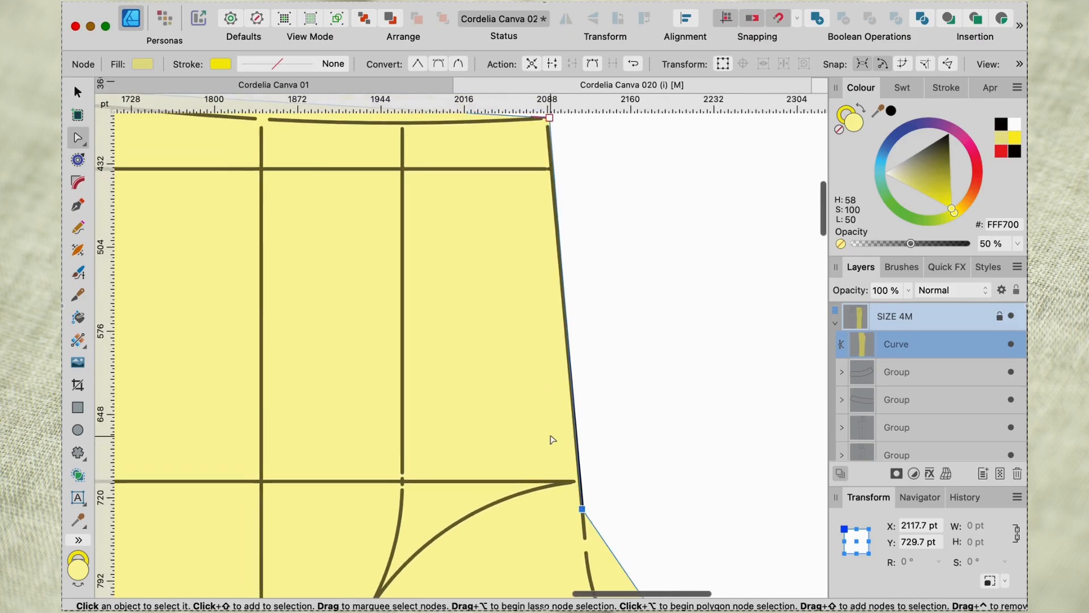
Add a series of nodes between the centre front and the crotch node and place them along the front crotch curve.
{"action": "scroll", "coordinate": [553, 439], "scroll_direction": "down", "scroll_amount": 3}
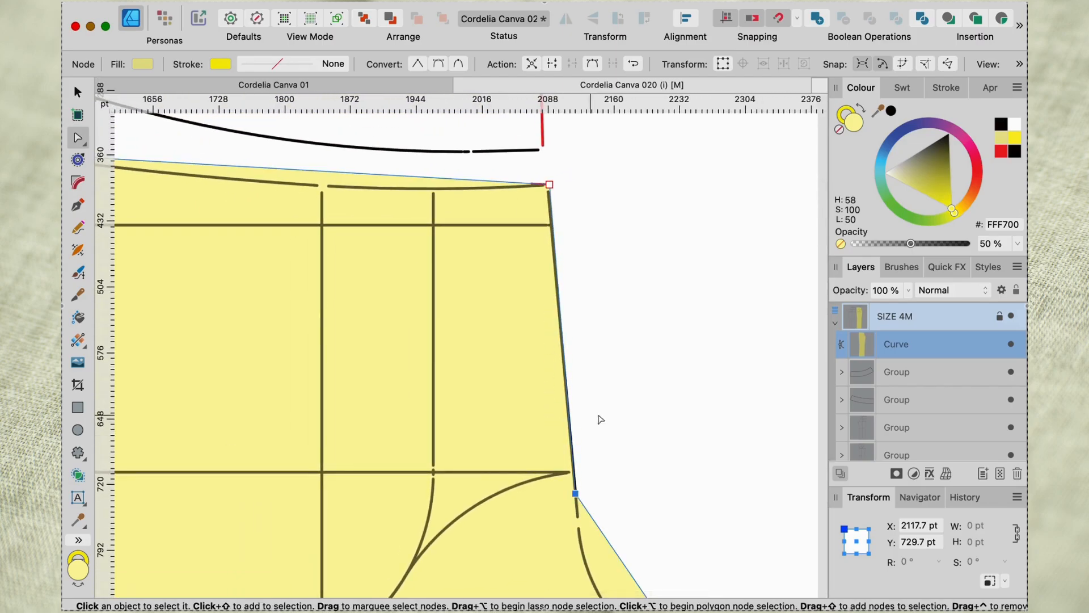
{"action": "scroll", "coordinate": [603, 426], "scroll_direction": "down", "scroll_amount": 5}
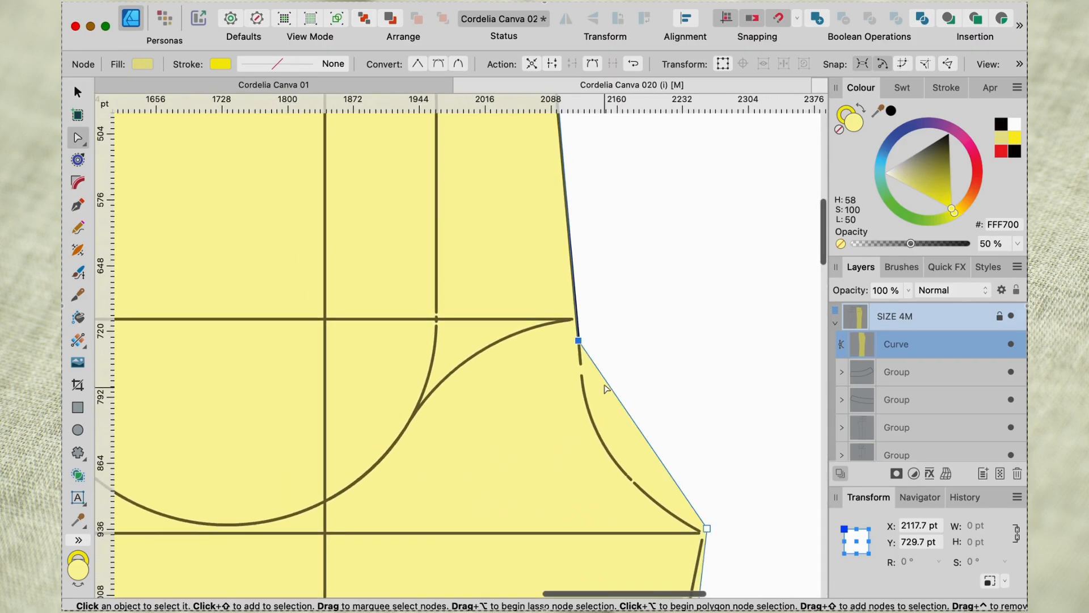
{"action": "left_click", "coordinate": [602, 374]}
{"action": "left_click_drag", "start_coordinate": [595, 374], "coordinate": [667, 511]}
{"action": "left_click", "coordinate": [601, 404]}
{"action": "left_click", "coordinate": [613, 436]}
{"action": "left_click", "coordinate": [630, 467]}
{"action": "left_click", "coordinate": [668, 504]}
Add two nodes on the shape's inner edge below the crotch point and move them onto the inseam line.
{"action": "scroll", "coordinate": [668, 512], "scroll_direction": "down", "scroll_amount": 5}
{"action": "scroll", "coordinate": [668, 513], "scroll_direction": "down", "scroll_amount": 3}
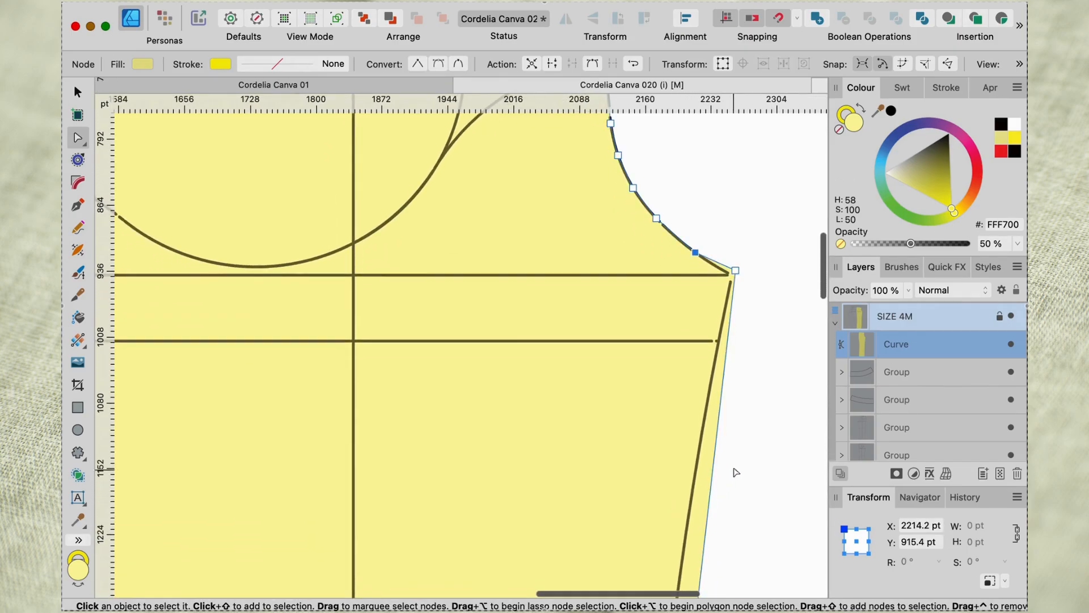
{"action": "left_click", "coordinate": [716, 436]}
{"action": "left_click_drag", "start_coordinate": [716, 435], "coordinate": [702, 437]}
{"action": "scroll", "coordinate": [702, 437], "scroll_direction": "up", "scroll_amount": 3}
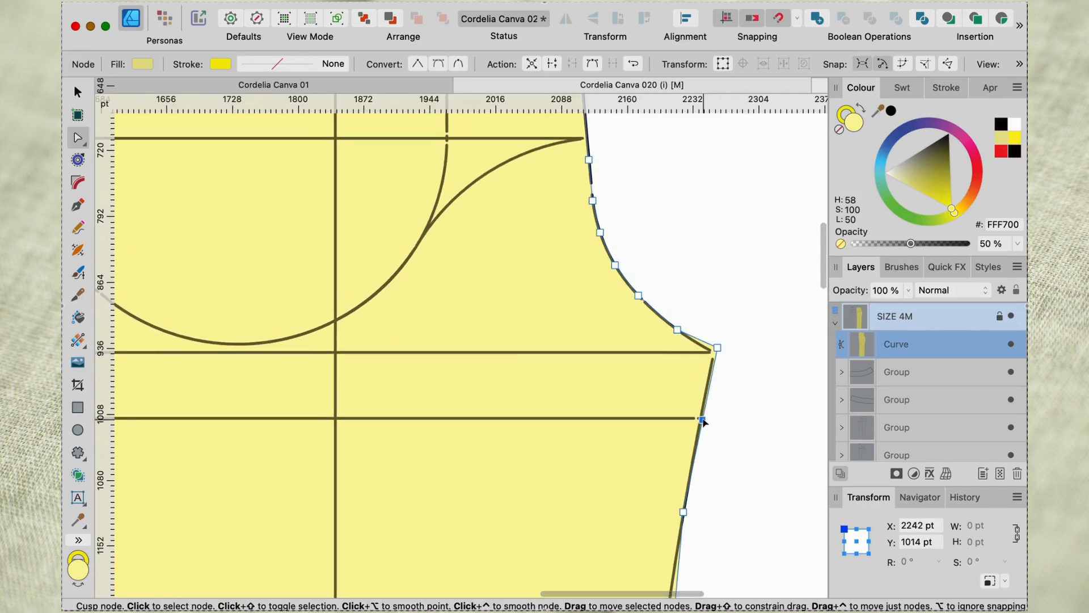
{"action": "left_click", "coordinate": [698, 419]}
Move the crotch node to about X 2254 pt, Y 940 pt and add a node on the crotch curve just before it.
{"action": "scroll", "coordinate": [709, 377], "scroll_direction": "up", "scroll_amount": 10}
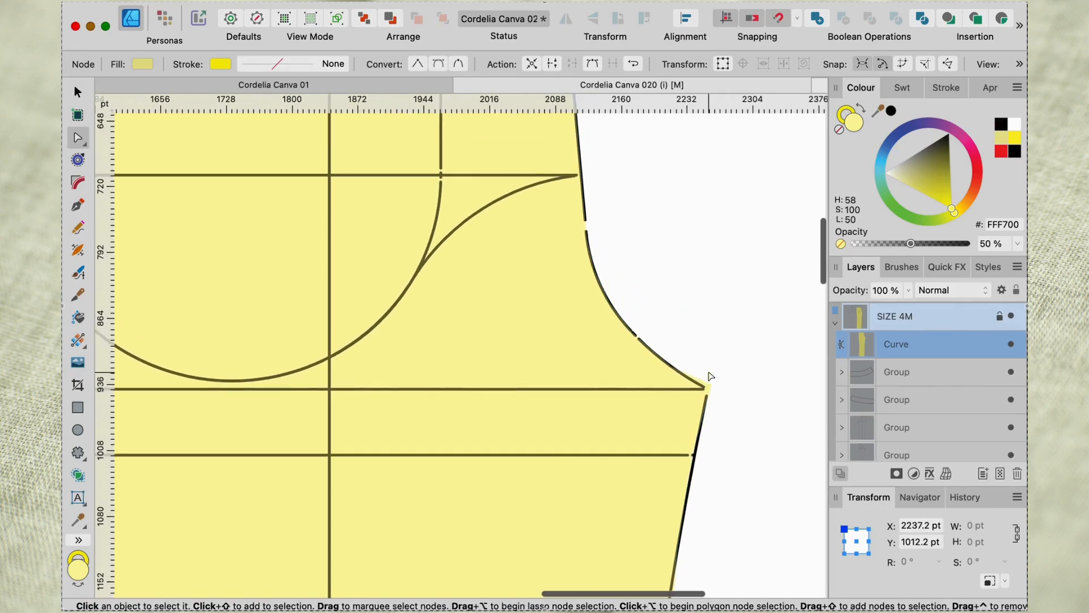
{"action": "scroll", "coordinate": [711, 376], "scroll_direction": "down", "scroll_amount": 3}
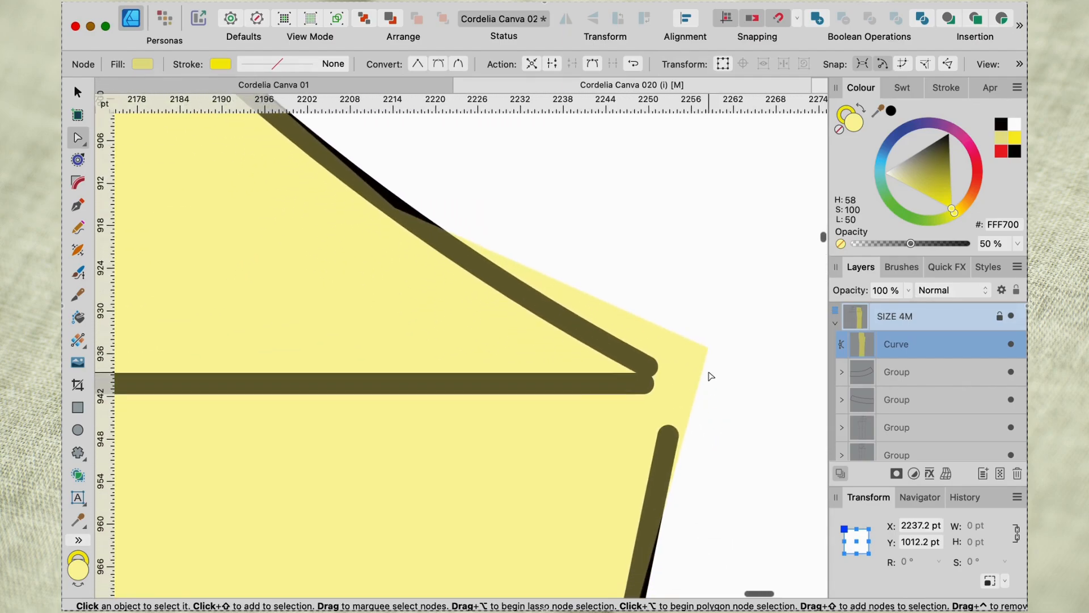
{"action": "left_click", "coordinate": [710, 348]}
{"action": "left_click_drag", "start_coordinate": [711, 348], "coordinate": [682, 388]}
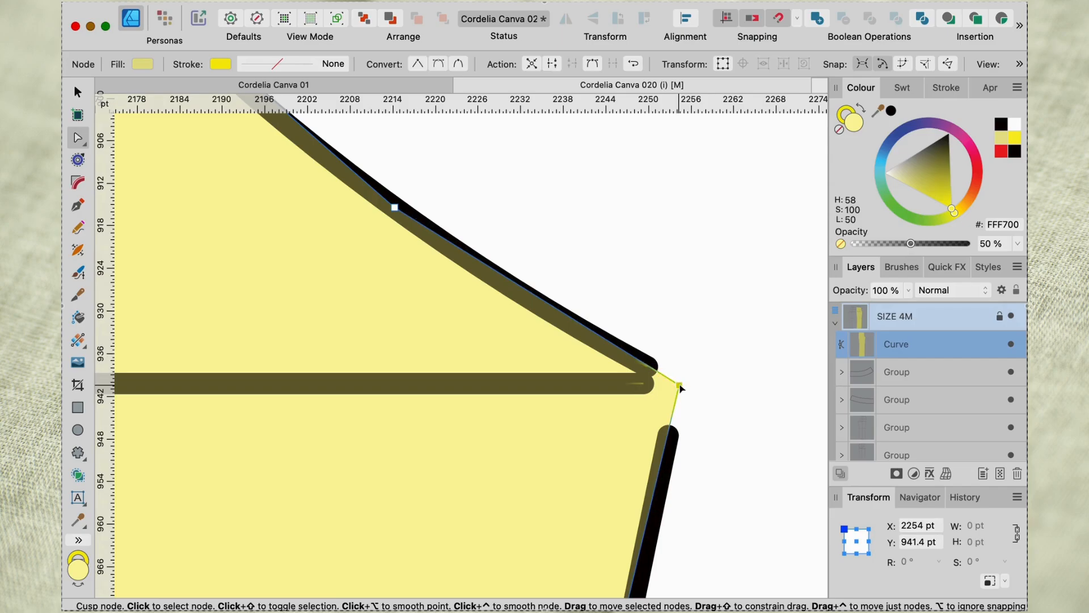
{"action": "left_click", "coordinate": [534, 295]}
{"action": "left_click_drag", "start_coordinate": [533, 301], "coordinate": [534, 308]}
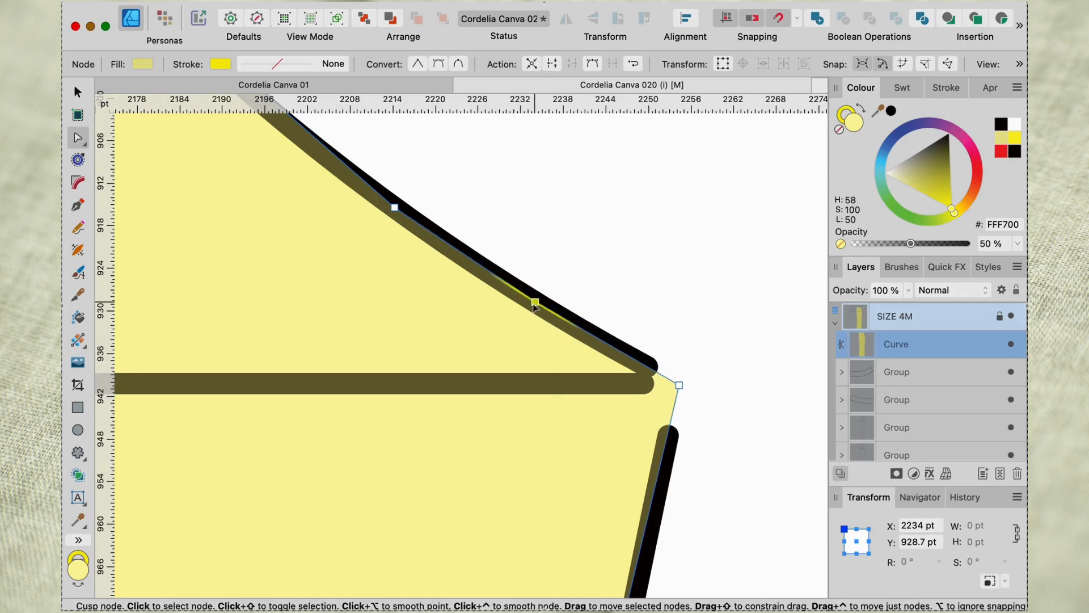
{"action": "left_click", "coordinate": [680, 385]}
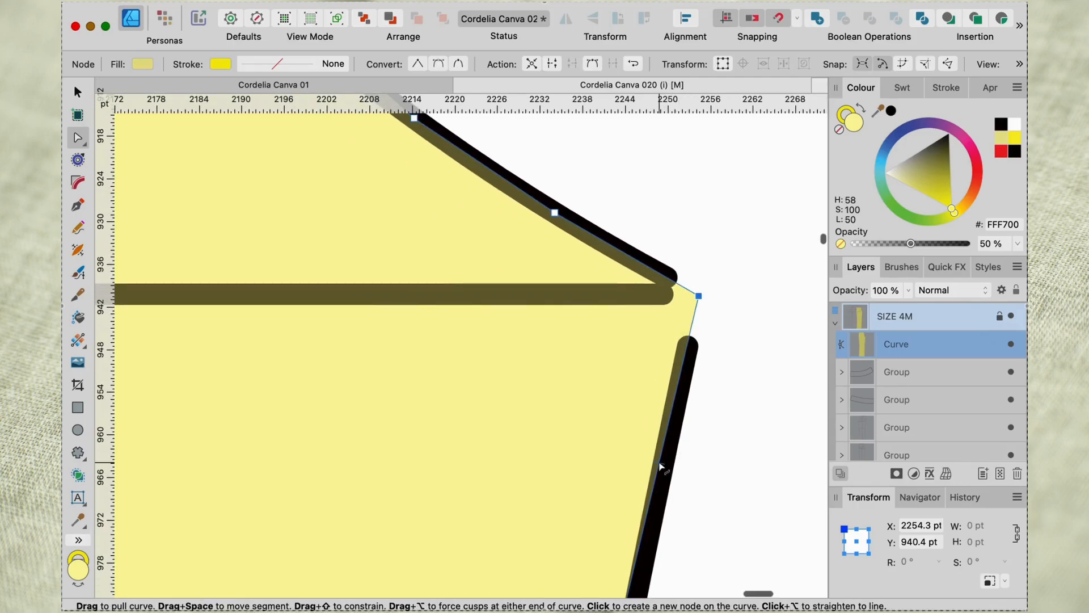
Undo a trial bend of the edge below the crotch point and add a node on the inseam line at about X 2249 pt, Y 966 pt.
{"action": "left_click_drag", "start_coordinate": [661, 462], "coordinate": [619, 464]}
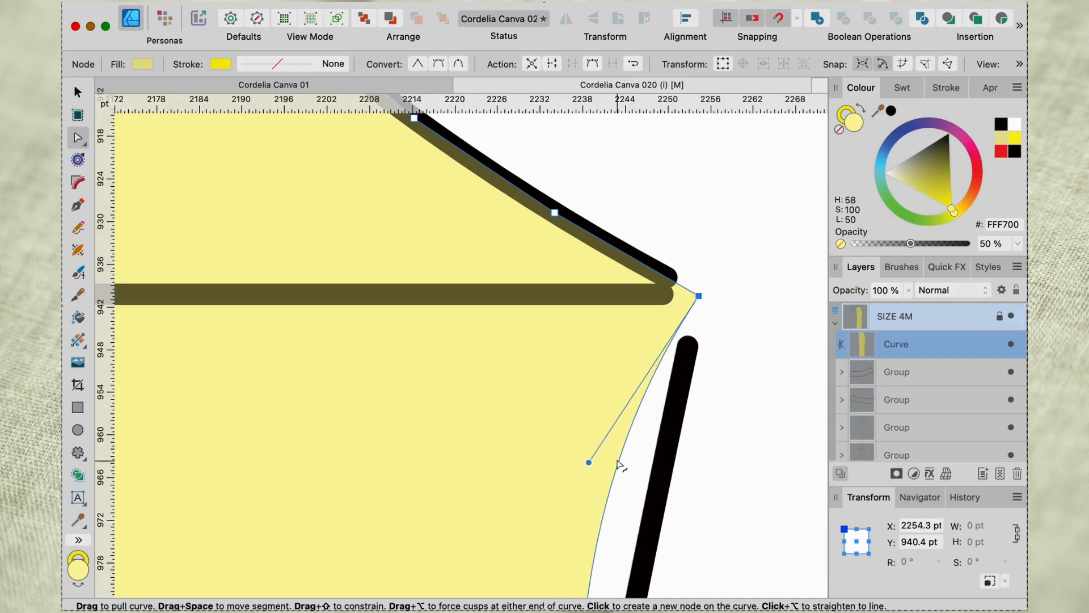
{"action": "key", "text": "super+z"}
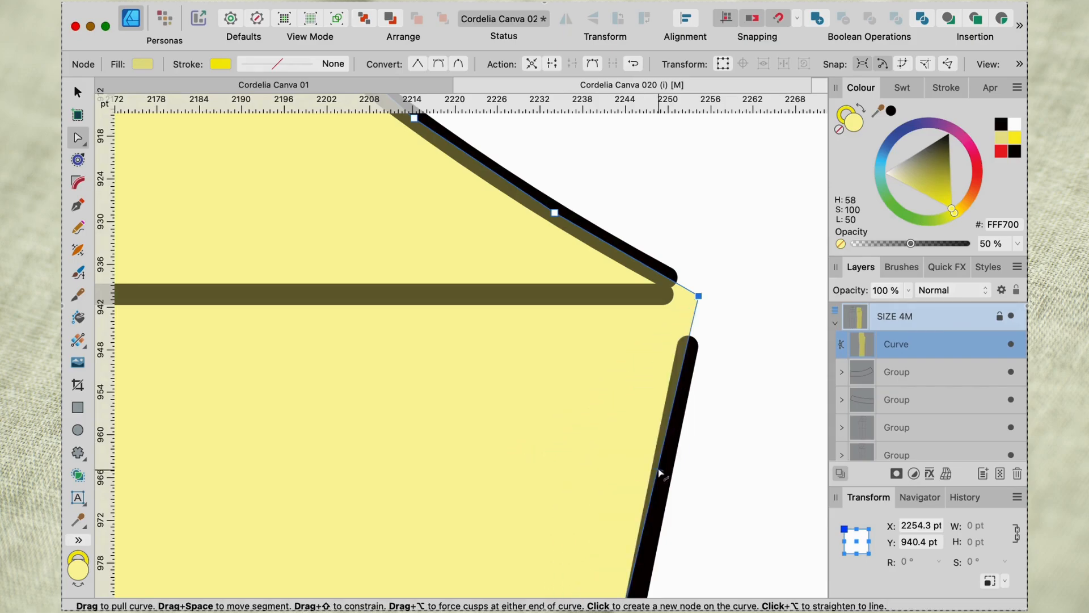
{"action": "left_click", "coordinate": [658, 471]}
{"action": "left_click_drag", "start_coordinate": [659, 473], "coordinate": [662, 482]}
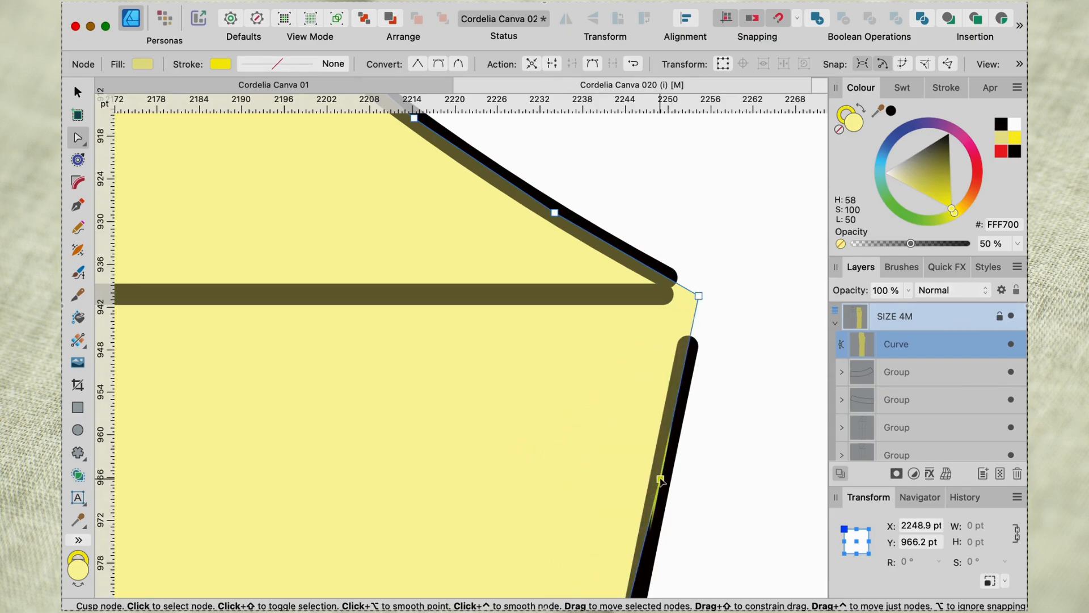
Move the node beside the horizontal line below the crotch onto the inseam line at about X 2240 pt, Y 1012 pt.
{"action": "scroll", "coordinate": [659, 479], "scroll_direction": "down", "scroll_amount": 5}
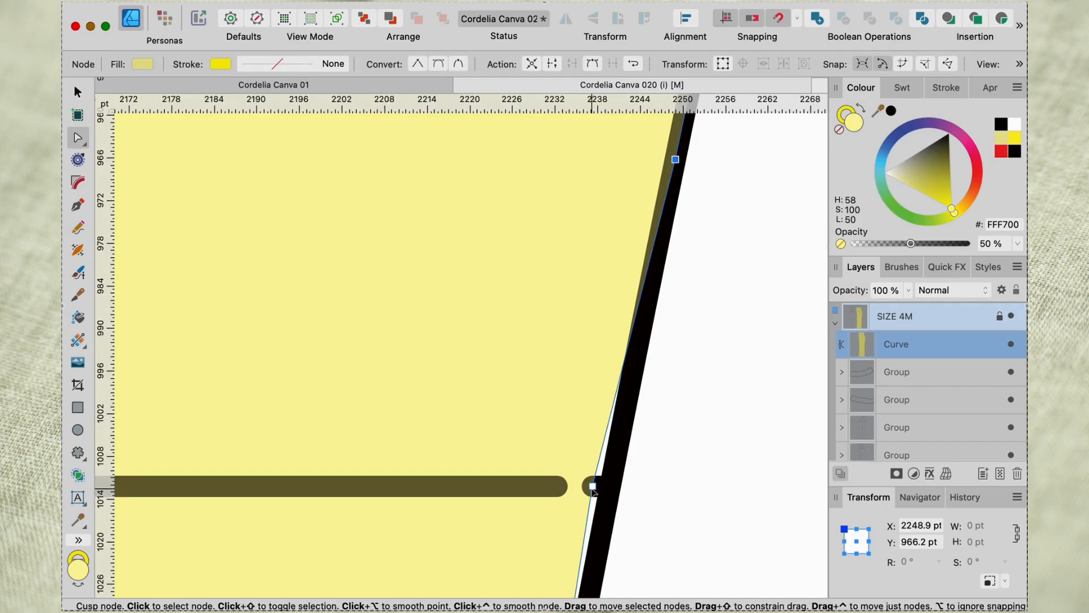
{"action": "left_click_drag", "start_coordinate": [591, 489], "coordinate": [608, 489]}
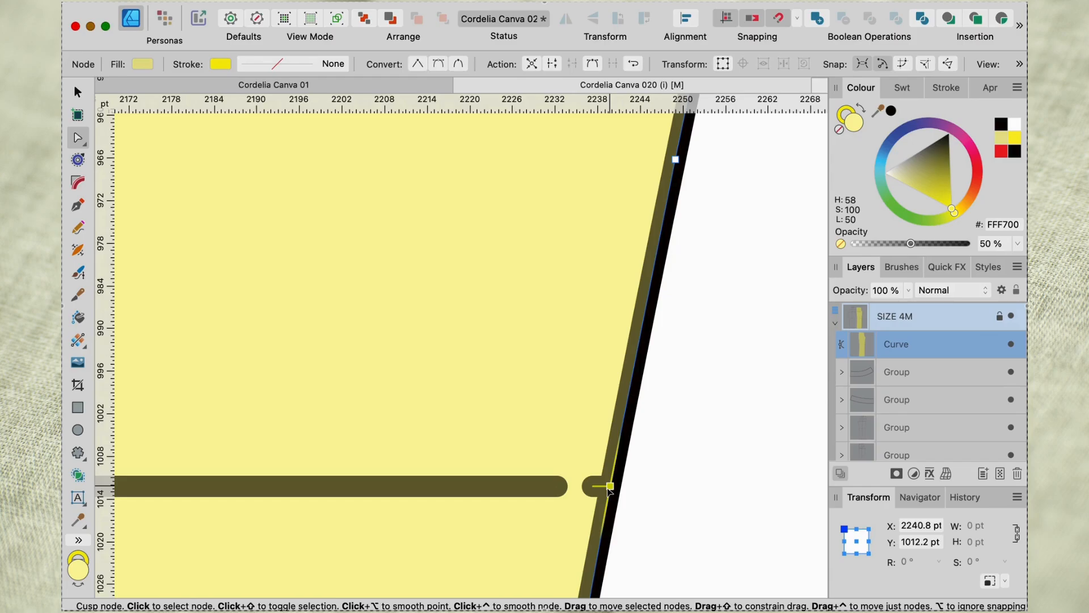
{"action": "left_click_drag", "start_coordinate": [609, 489], "coordinate": [602, 489]}
Add a node farther down the shape's inner edge and move it onto the inseam line at about X 2203 pt, Y 1232 pt.
{"action": "scroll", "coordinate": [607, 491], "scroll_direction": "down", "scroll_amount": 5}
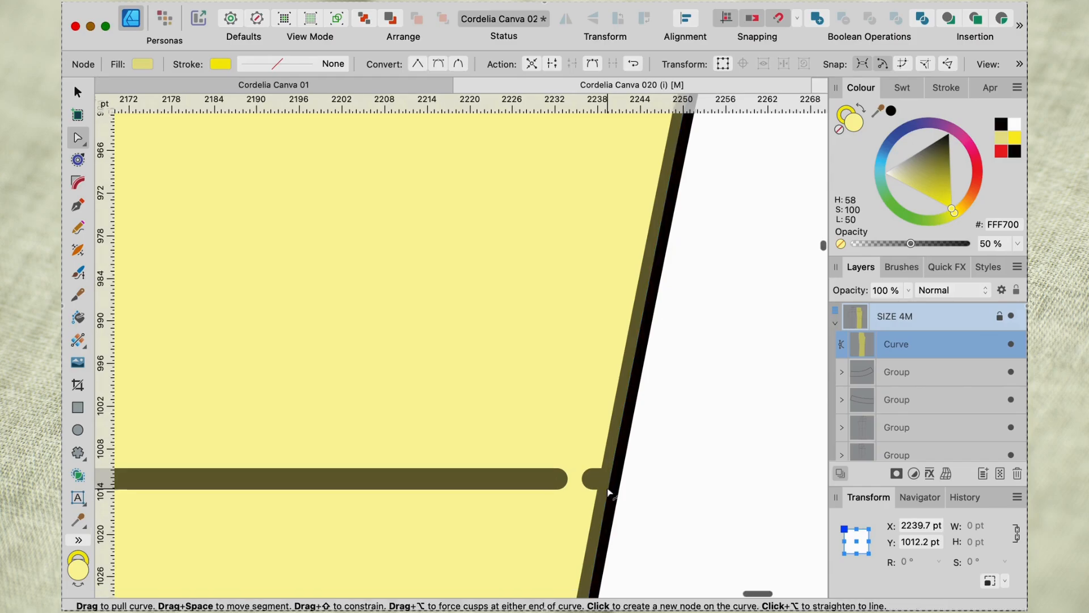
{"action": "scroll", "coordinate": [607, 489], "scroll_direction": "down", "scroll_amount": 1}
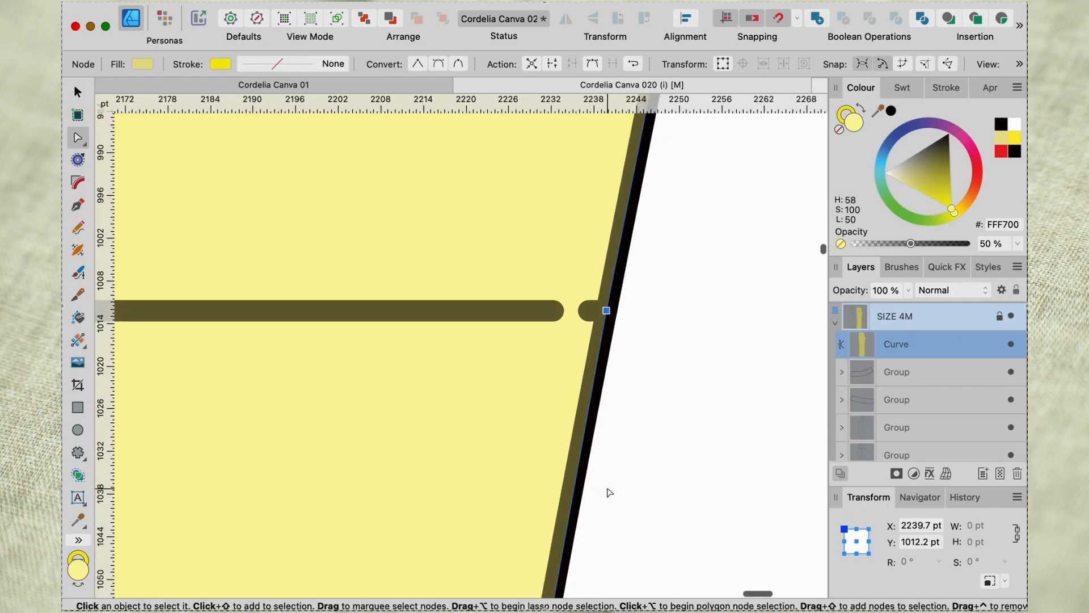
{"action": "scroll", "coordinate": [608, 490], "scroll_direction": "down", "scroll_amount": 2}
{"action": "scroll", "coordinate": [608, 490], "scroll_direction": "down", "scroll_amount": 3}
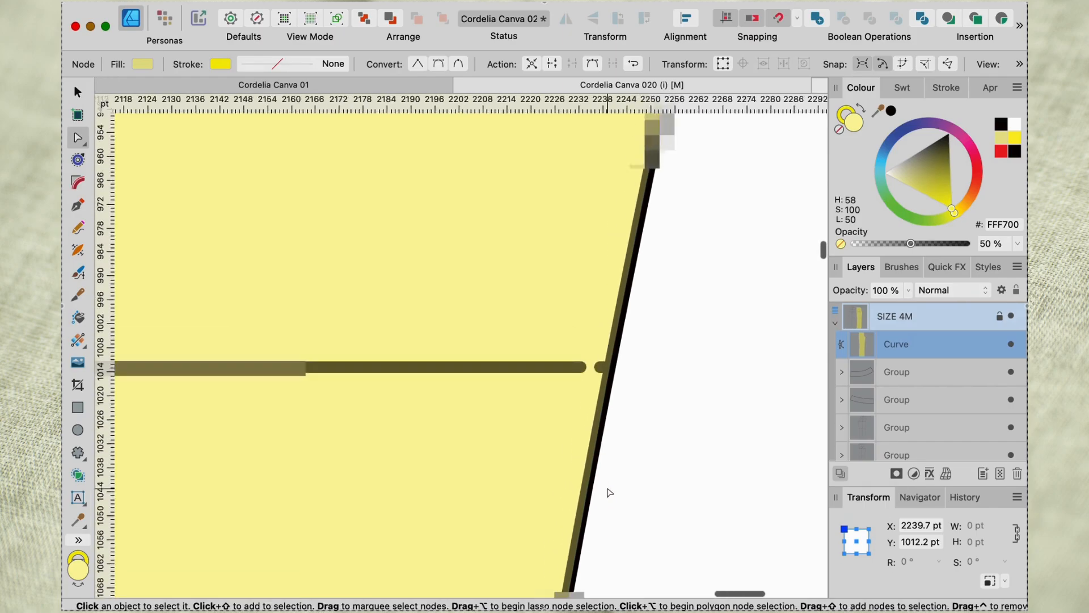
{"action": "scroll", "coordinate": [608, 493], "scroll_direction": "down", "scroll_amount": 4}
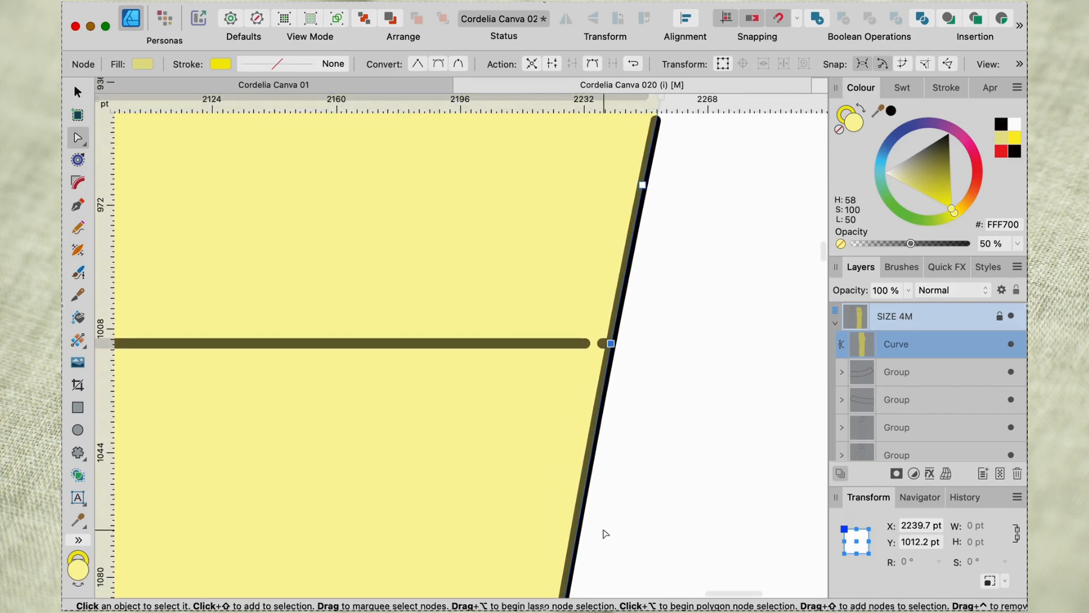
{"action": "scroll", "coordinate": [618, 499], "scroll_direction": "down", "scroll_amount": 10}
{"action": "scroll", "coordinate": [617, 499], "scroll_direction": "left", "scroll_amount": 3}
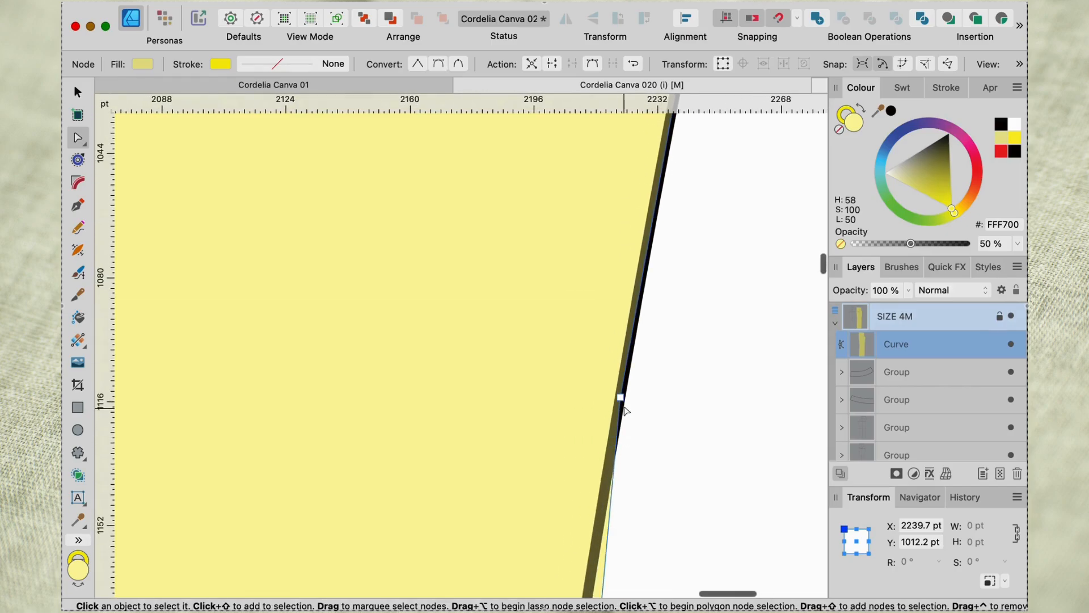
{"action": "scroll", "coordinate": [628, 457], "scroll_direction": "down", "scroll_amount": 11}
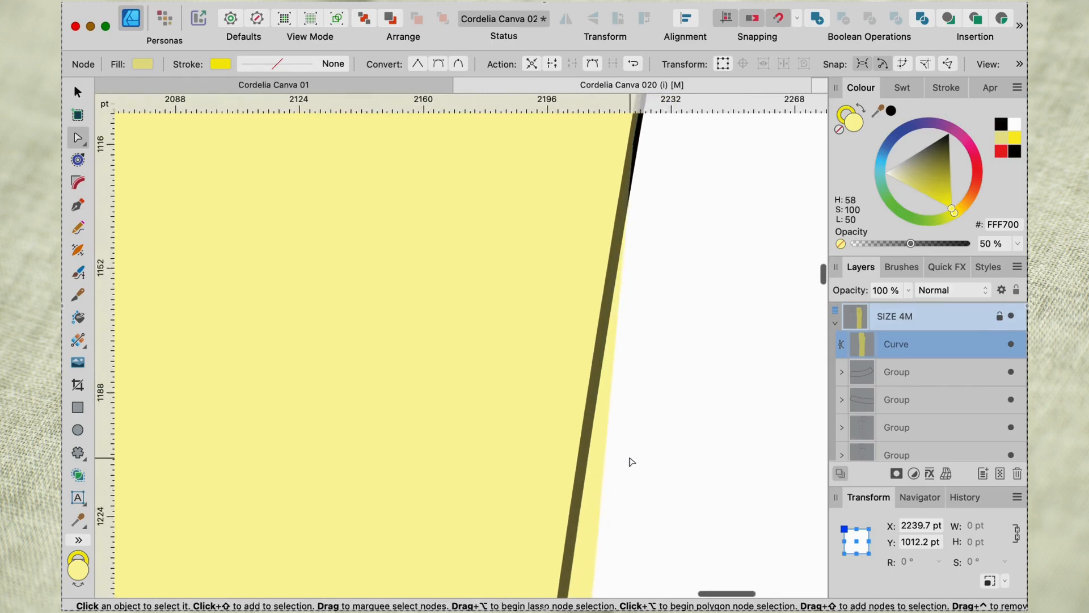
{"action": "left_click", "coordinate": [597, 473]}
{"action": "left_click_drag", "start_coordinate": [596, 473], "coordinate": [571, 472]}
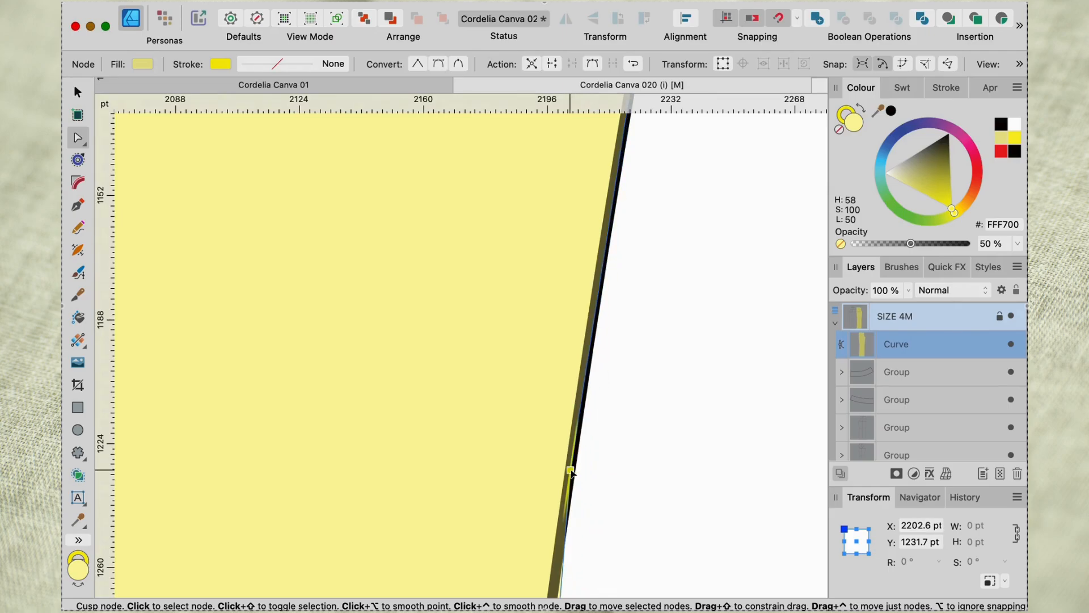
Add a node between the two lowest new inseam nodes and place it on the seam line at about X 2211 pt, Y 1176 pt.
{"action": "scroll", "coordinate": [573, 474], "scroll_direction": "up", "scroll_amount": 3}
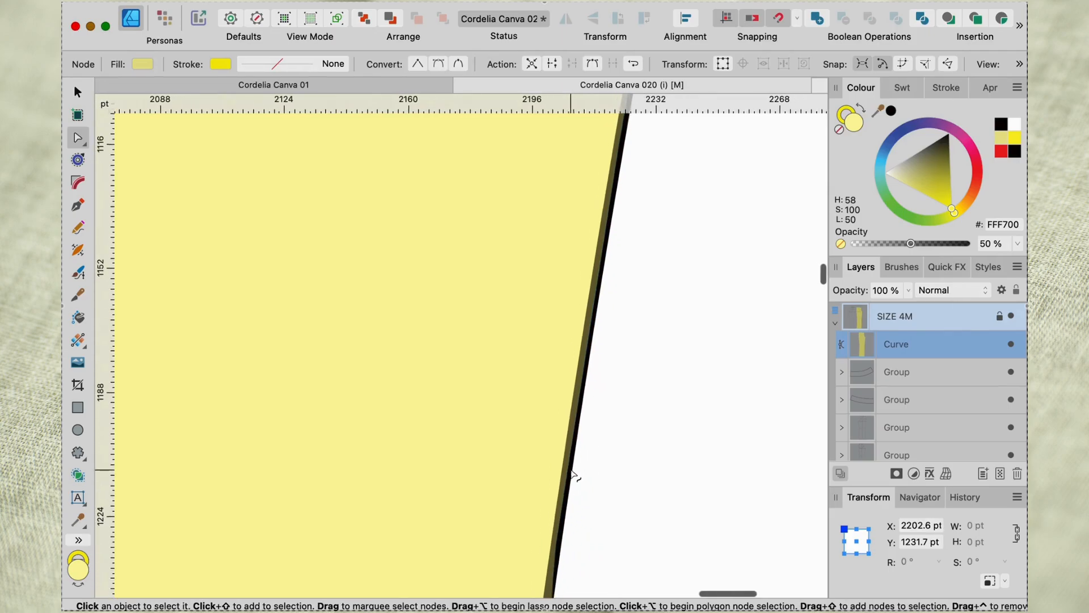
{"action": "left_click", "coordinate": [594, 368]}
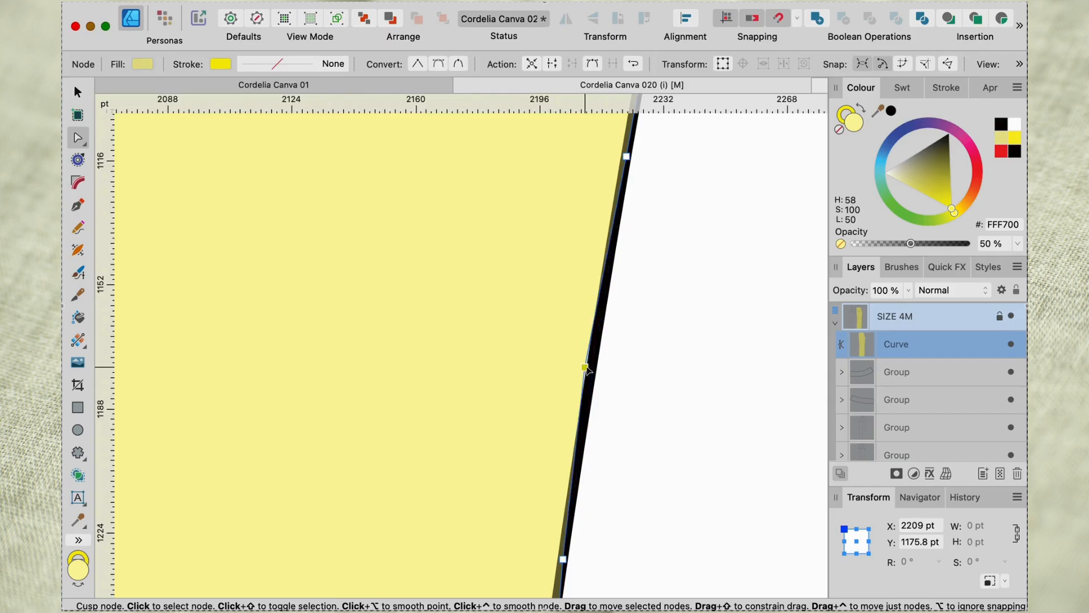
{"action": "scroll", "coordinate": [593, 369], "scroll_direction": "up", "scroll_amount": 5}
{"action": "scroll", "coordinate": [590, 367], "scroll_direction": "up", "scroll_amount": 3}
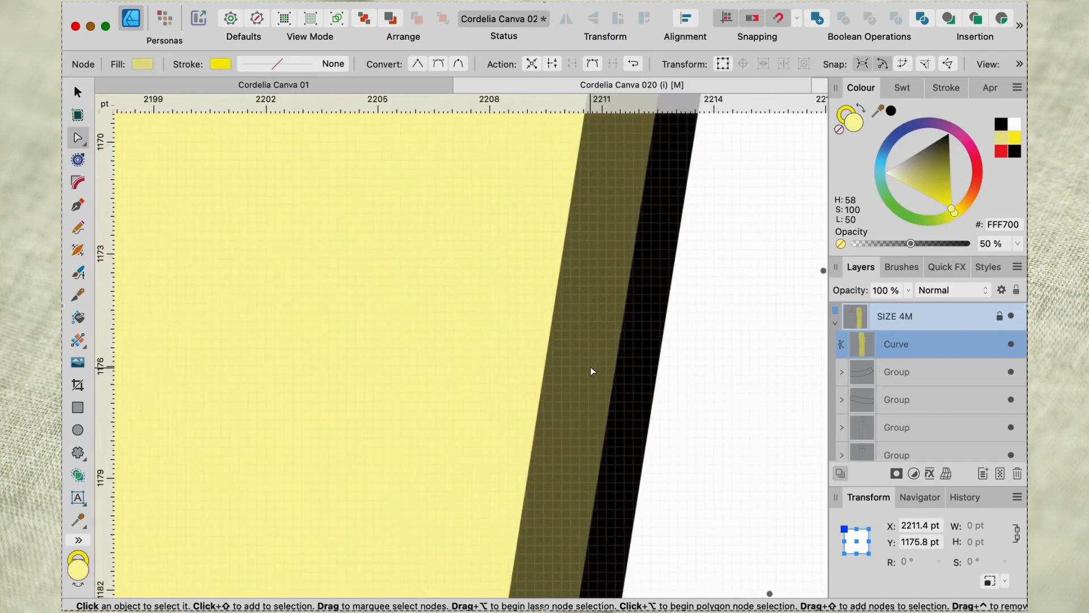
{"action": "left_click_drag", "start_coordinate": [616, 360], "coordinate": [601, 361]}
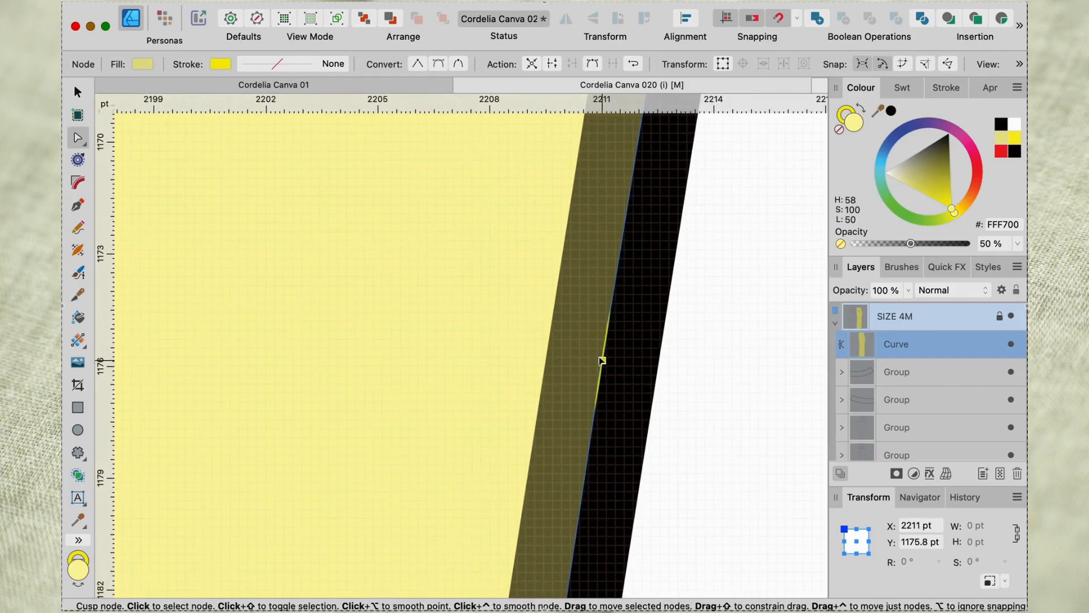
Add a node on the shape's waist edge and move it onto the waistline above the grainline at about X 1835 pt, Y 393 pt.
{"action": "scroll", "coordinate": [603, 368], "scroll_direction": "down", "scroll_amount": 5}
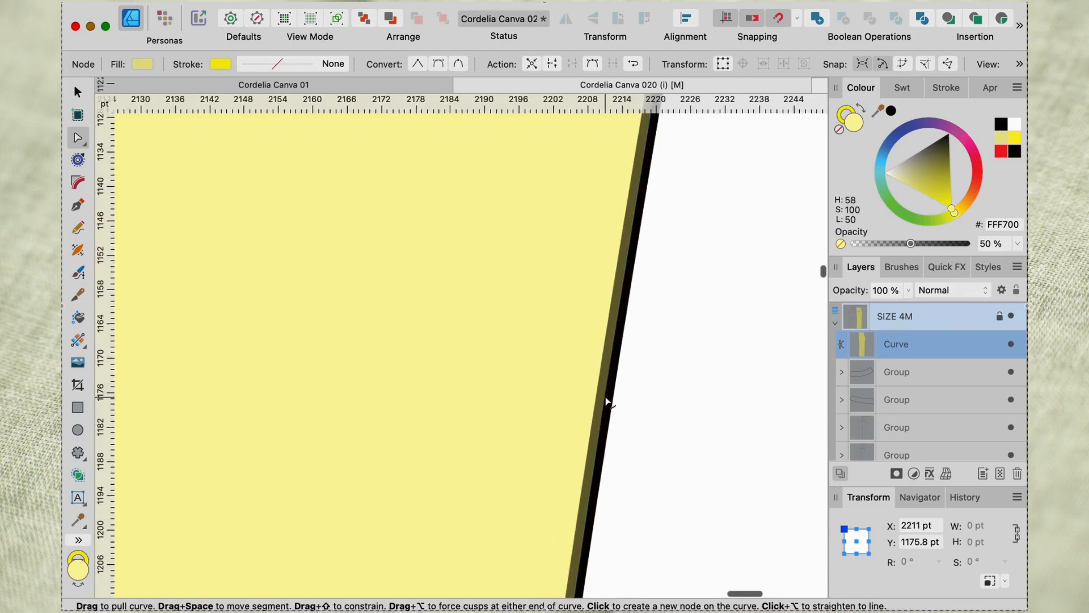
{"action": "scroll", "coordinate": [606, 401], "scroll_direction": "down", "scroll_amount": 15}
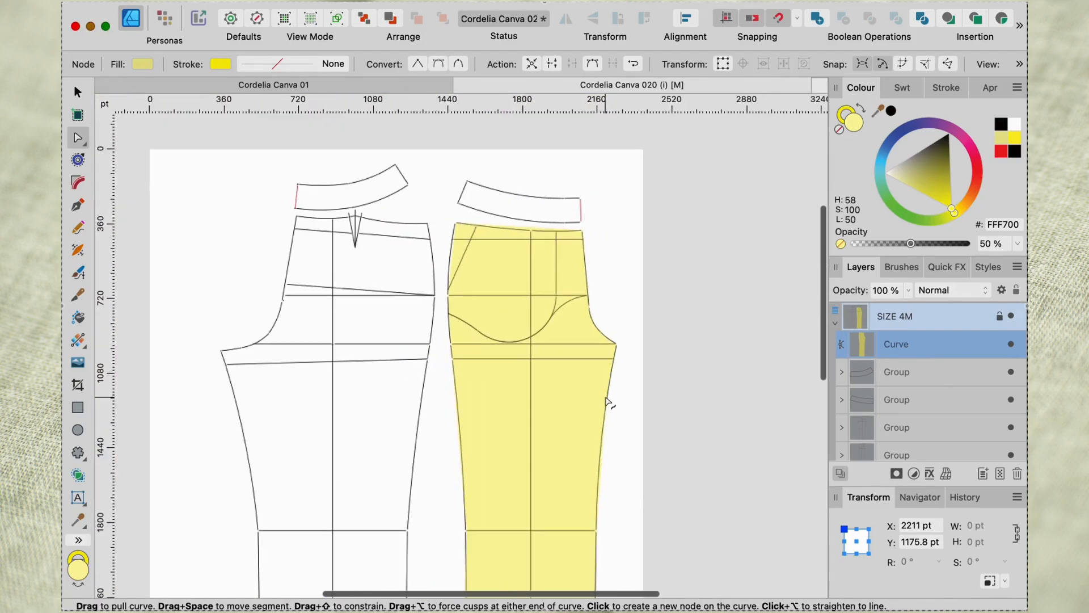
{"action": "scroll", "coordinate": [607, 402], "scroll_direction": "down", "scroll_amount": 2}
{"action": "scroll", "coordinate": [607, 401], "scroll_direction": "left", "scroll_amount": 1}
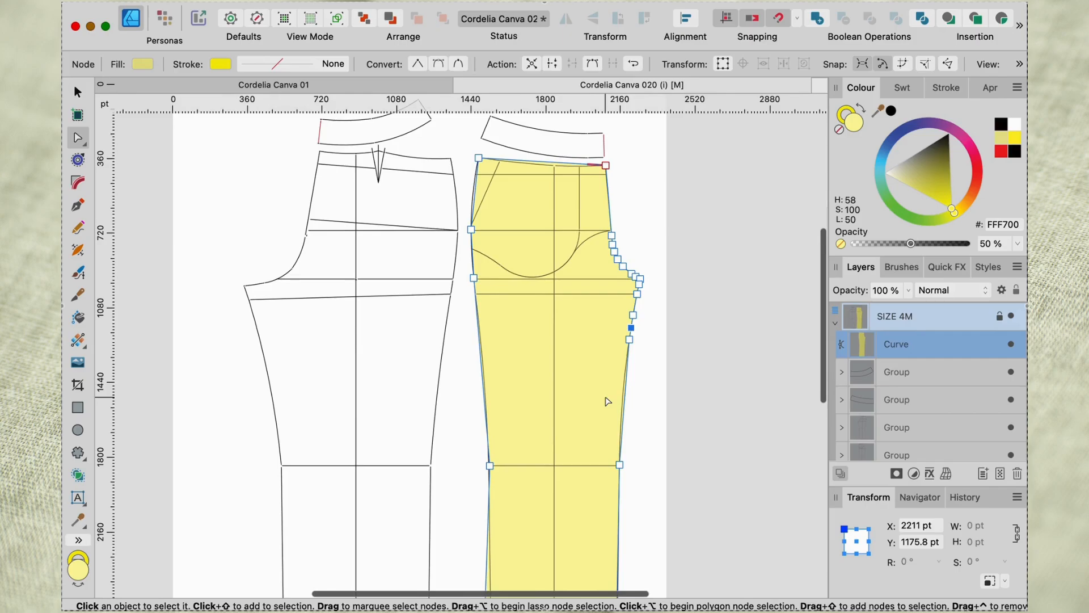
{"action": "scroll", "coordinate": [585, 306], "scroll_direction": "up", "scroll_amount": 3}
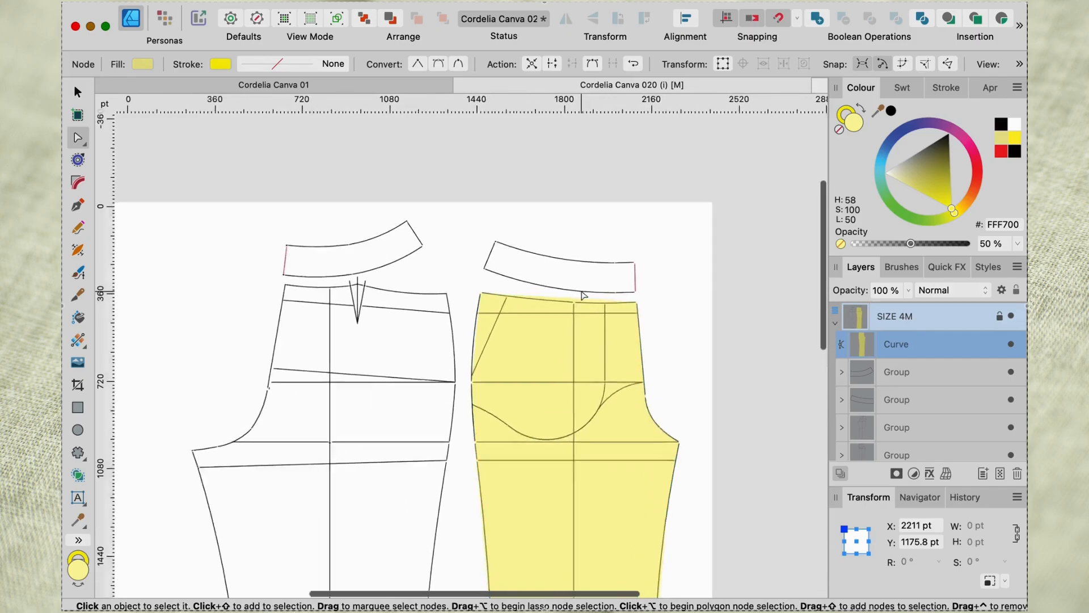
{"action": "scroll", "coordinate": [584, 311], "scroll_direction": "up", "scroll_amount": 8}
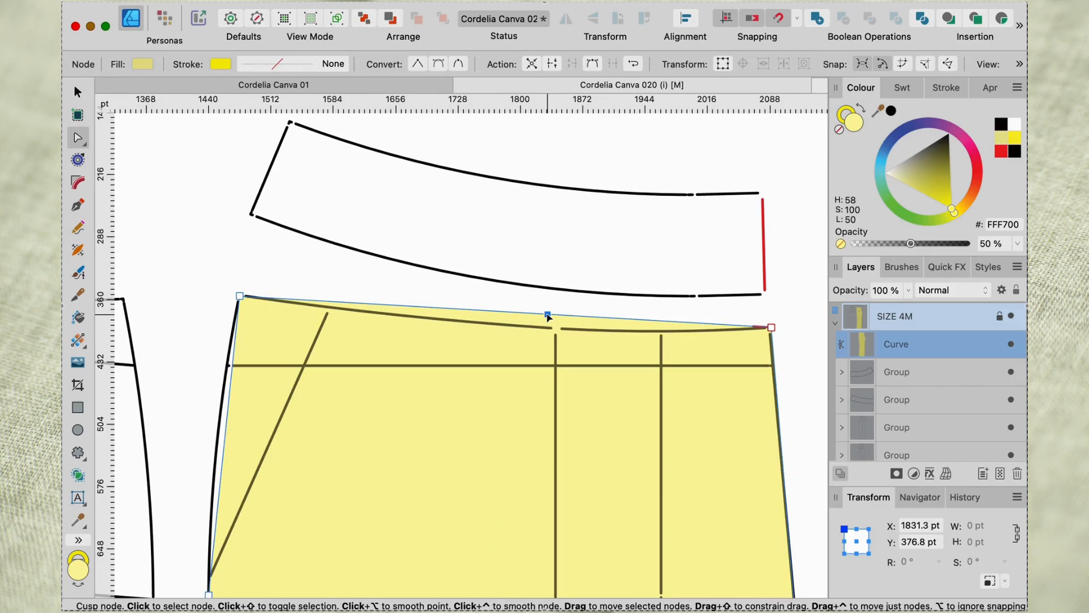
{"action": "left_click", "coordinate": [549, 329]}
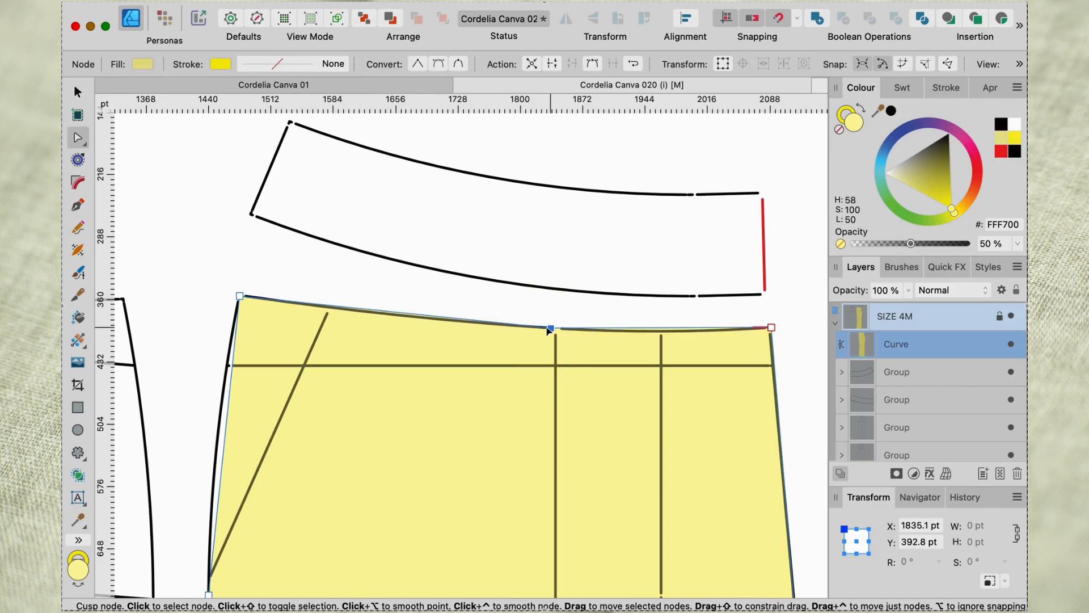
Add a waist edge node on each side of the middle one, fitted to the waistline near X 1672 pt and X 1962 pt, then deselect the nodes.
{"action": "left_click", "coordinate": [410, 315]}
{"action": "left_click_drag", "start_coordinate": [410, 319], "coordinate": [409, 322]}
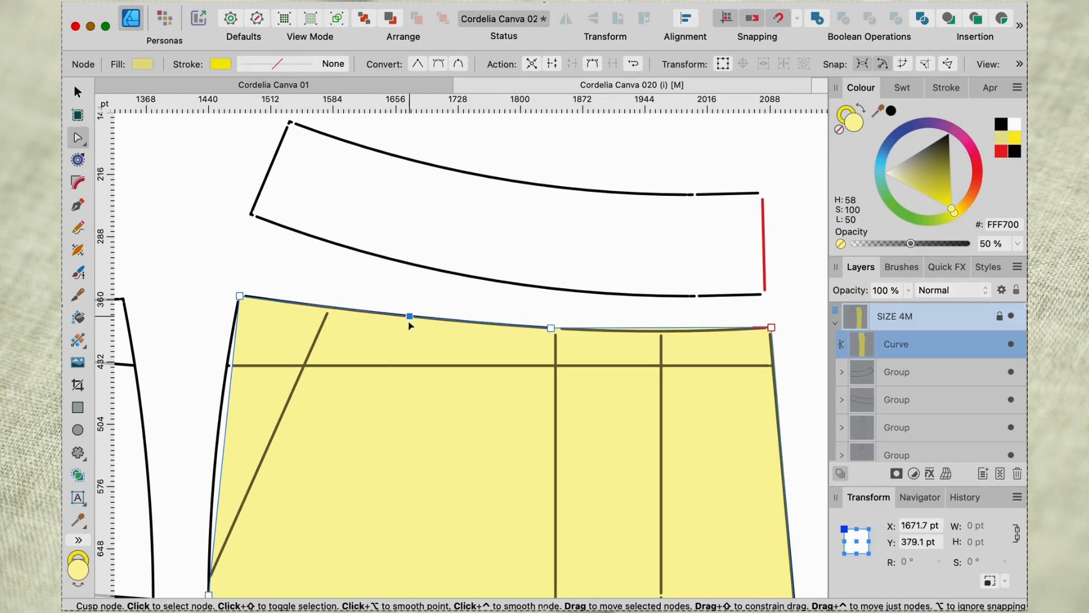
{"action": "left_click", "coordinate": [664, 329]}
{"action": "left_click_drag", "start_coordinate": [664, 334], "coordinate": [663, 332]}
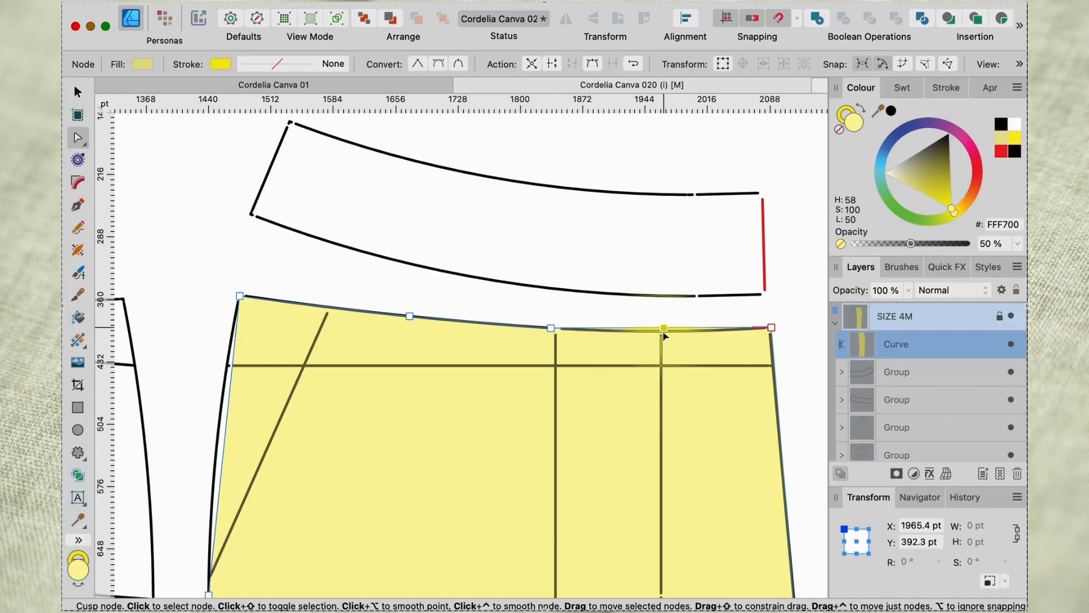
{"action": "left_click_drag", "start_coordinate": [665, 335], "coordinate": [652, 325]}
{"action": "scroll", "coordinate": [662, 343], "scroll_direction": "up", "scroll_amount": 5}
{"action": "scroll", "coordinate": [539, 357], "scroll_direction": "down", "scroll_amount": 5}
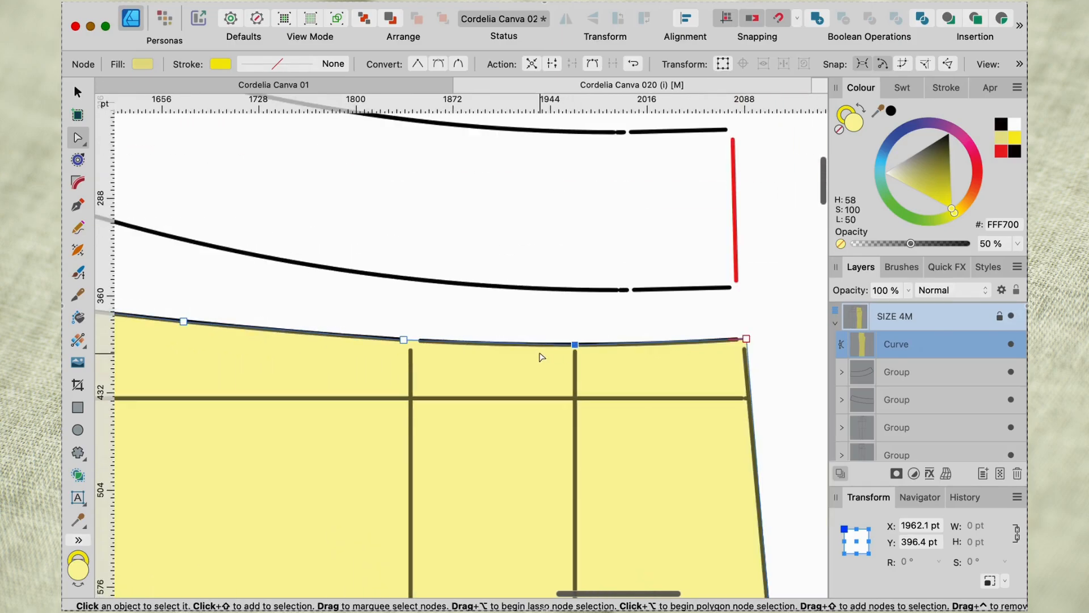
{"action": "scroll", "coordinate": [542, 356], "scroll_direction": "down", "scroll_amount": 4}
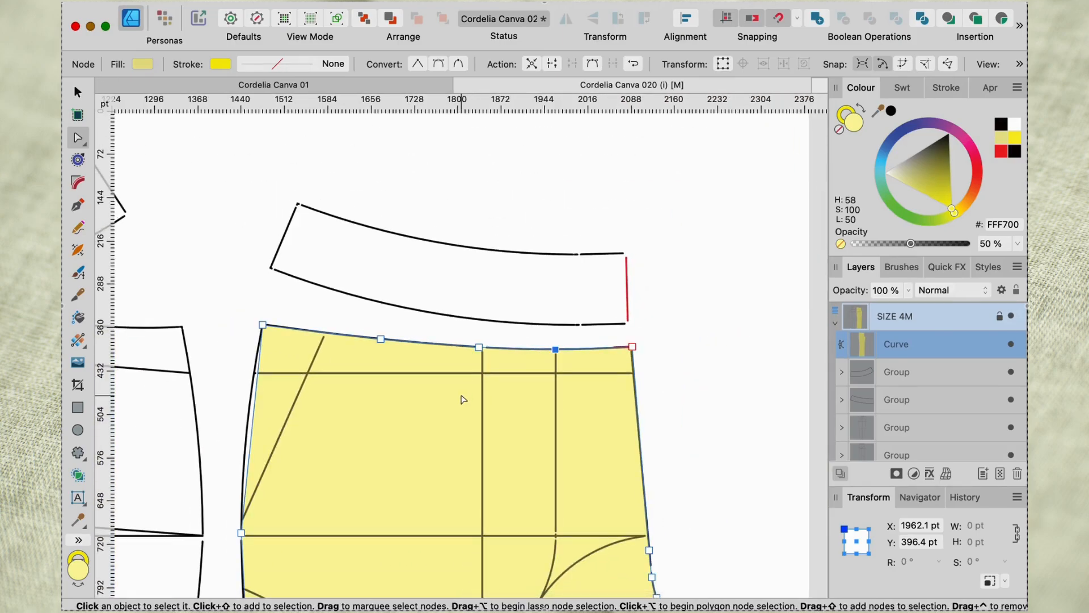
{"action": "right_click", "coordinate": [461, 399]}
{"action": "key", "text": "Escape"}
{"action": "key", "text": "Escape"}
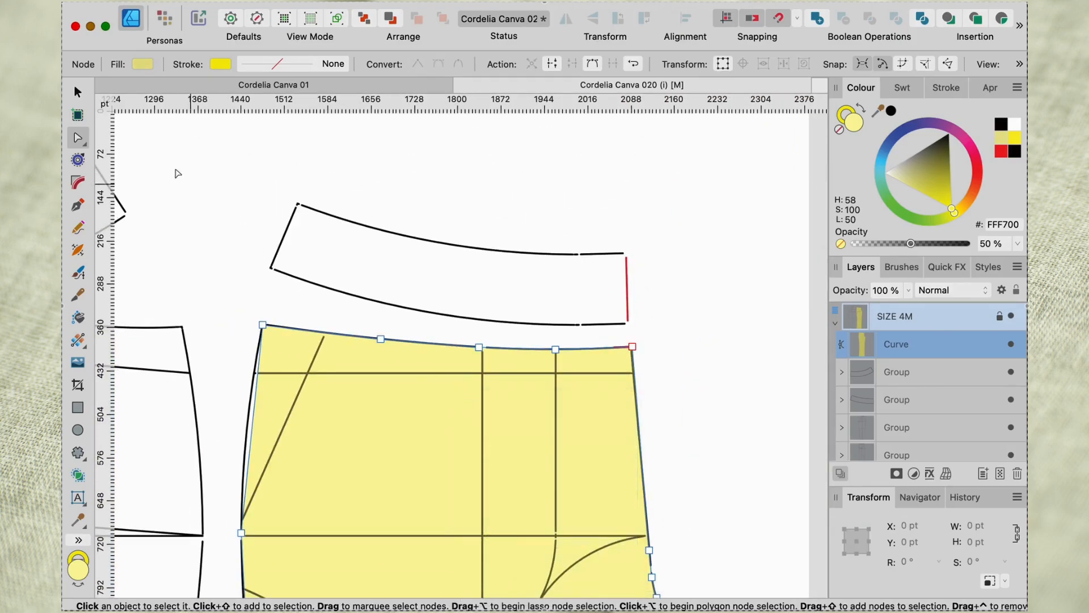
Try moving the whole front leg shape up to Y 325 pt to inspect its waist edge, and undo the move.
{"action": "left_click", "coordinate": [77, 91]}
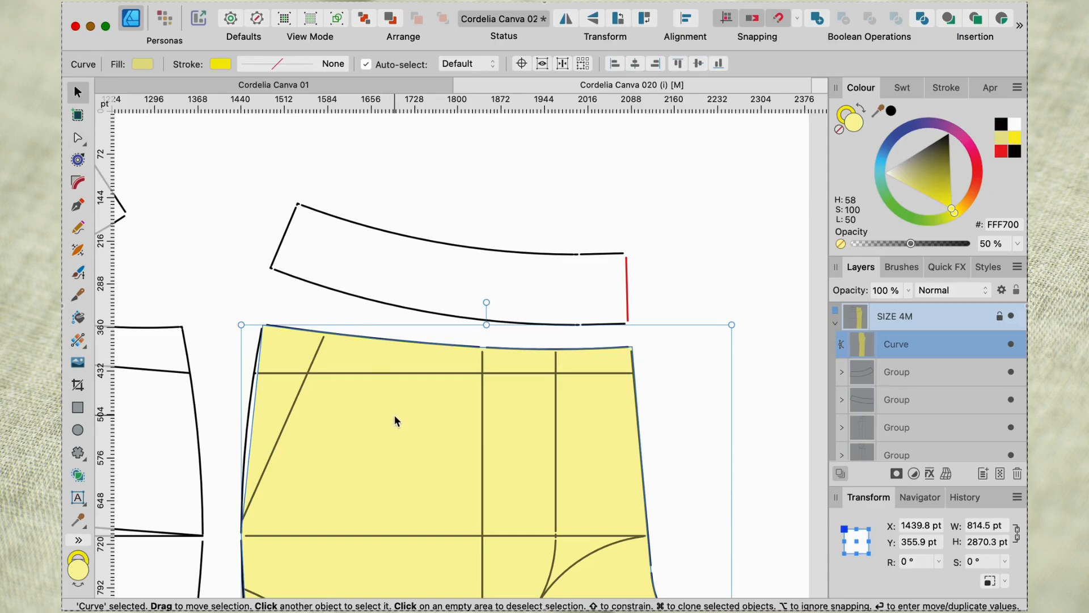
{"action": "left_click_drag", "start_coordinate": [396, 417], "coordinate": [397, 406]}
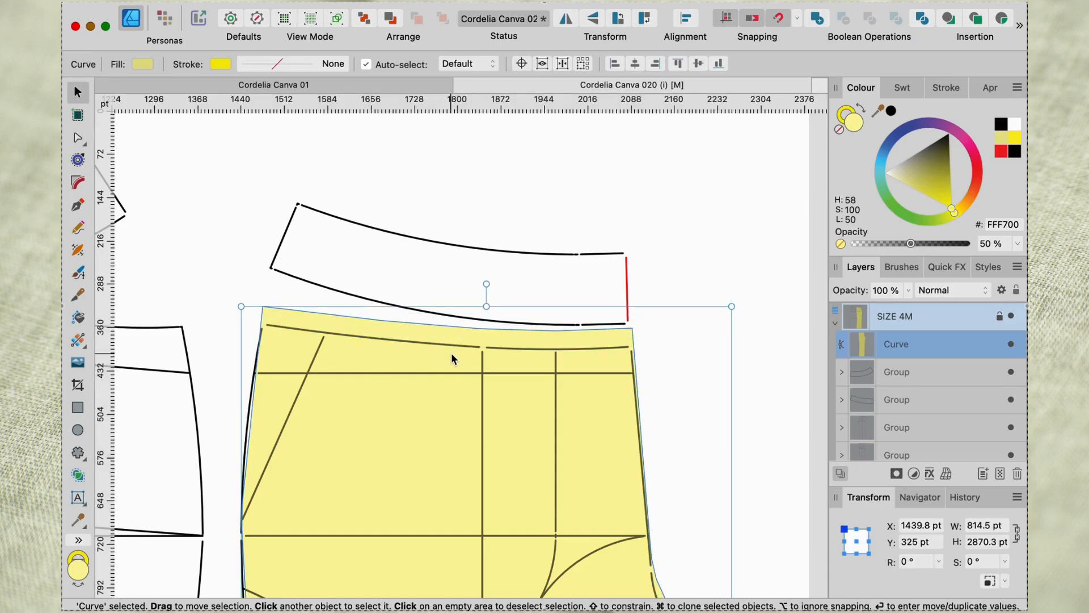
{"action": "scroll", "coordinate": [449, 344], "scroll_direction": "up", "scroll_amount": 2}
{"action": "scroll", "coordinate": [449, 345], "scroll_direction": "up", "scroll_amount": 2}
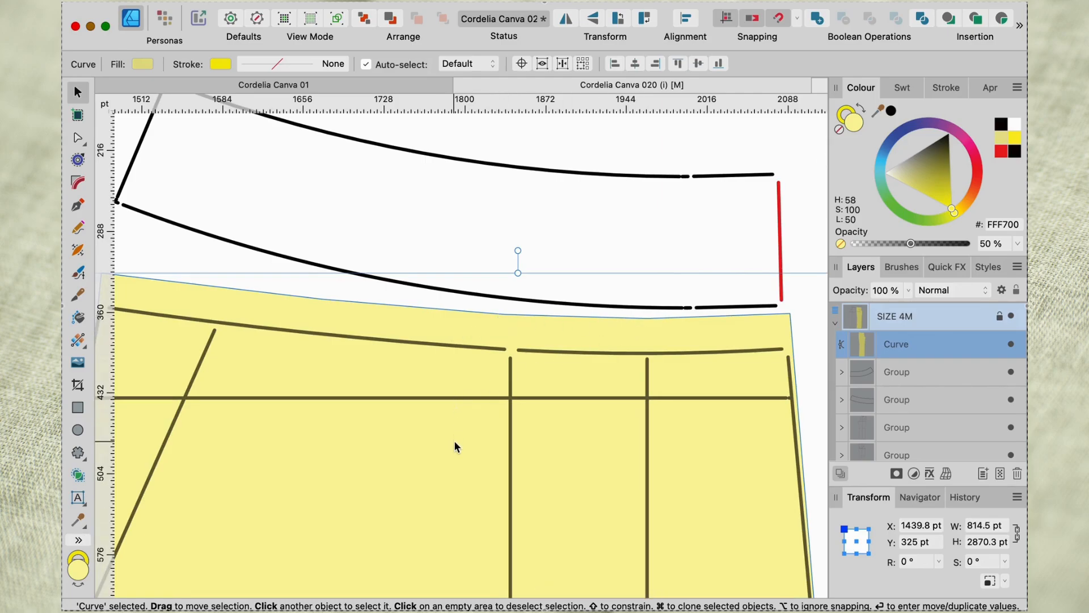
{"action": "scroll", "coordinate": [454, 446], "scroll_direction": "down", "scroll_amount": 3}
{"action": "key", "text": "super+z"}
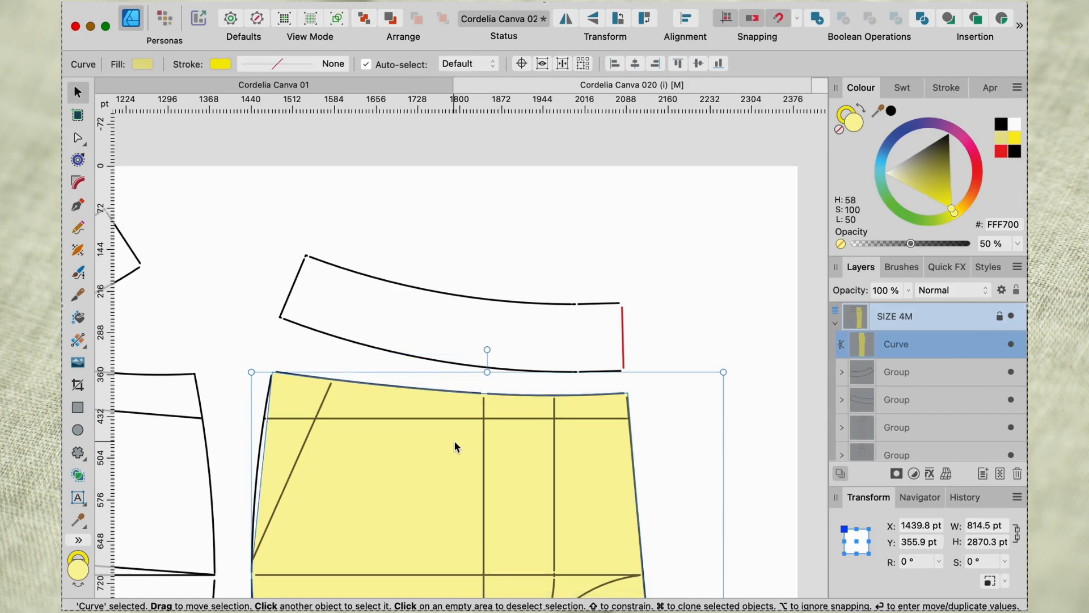
Convert the waist edge node nearest the side seam corner, at about X 1672 pt, to a smooth node.
{"action": "left_click", "coordinate": [80, 140]}
{"action": "scroll", "coordinate": [329, 444], "scroll_direction": "up", "scroll_amount": 5}
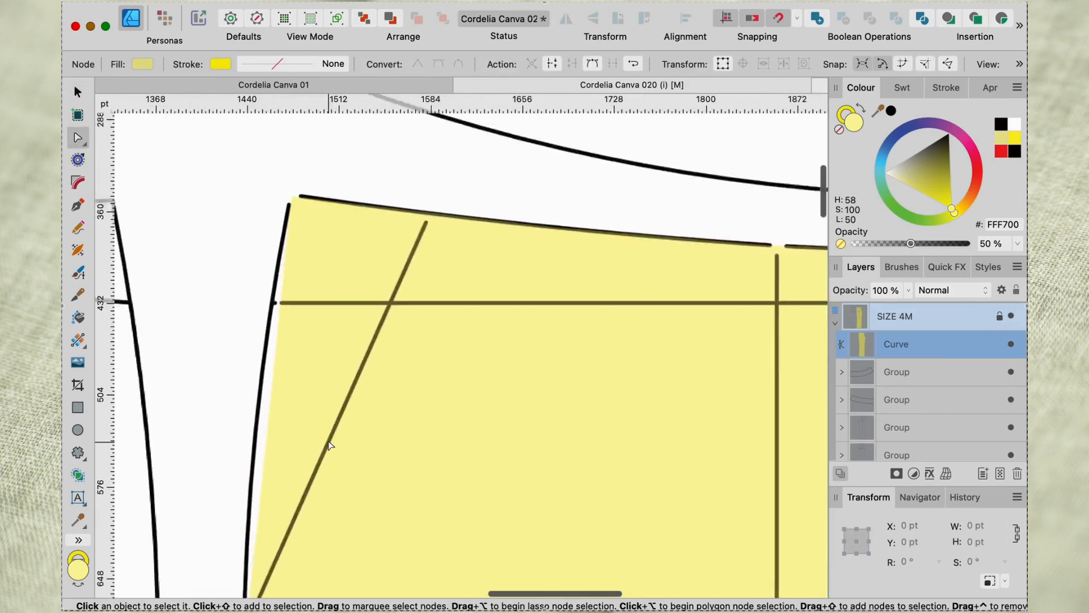
{"action": "scroll", "coordinate": [329, 444], "scroll_direction": "up", "scroll_amount": 4}
{"action": "scroll", "coordinate": [329, 445], "scroll_direction": "right", "scroll_amount": 3}
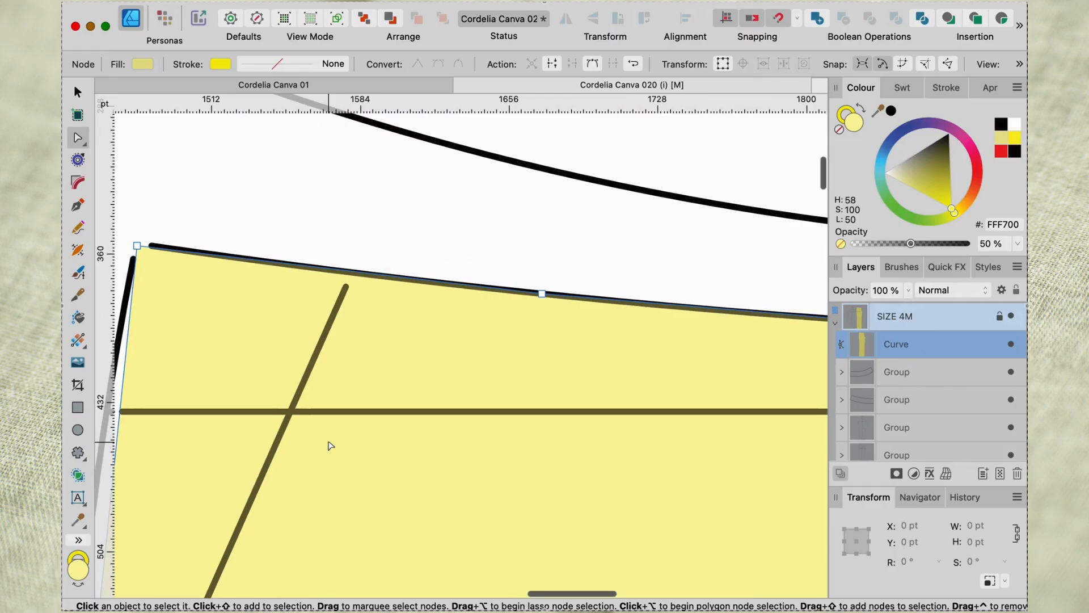
{"action": "scroll", "coordinate": [331, 445], "scroll_direction": "down", "scroll_amount": 5}
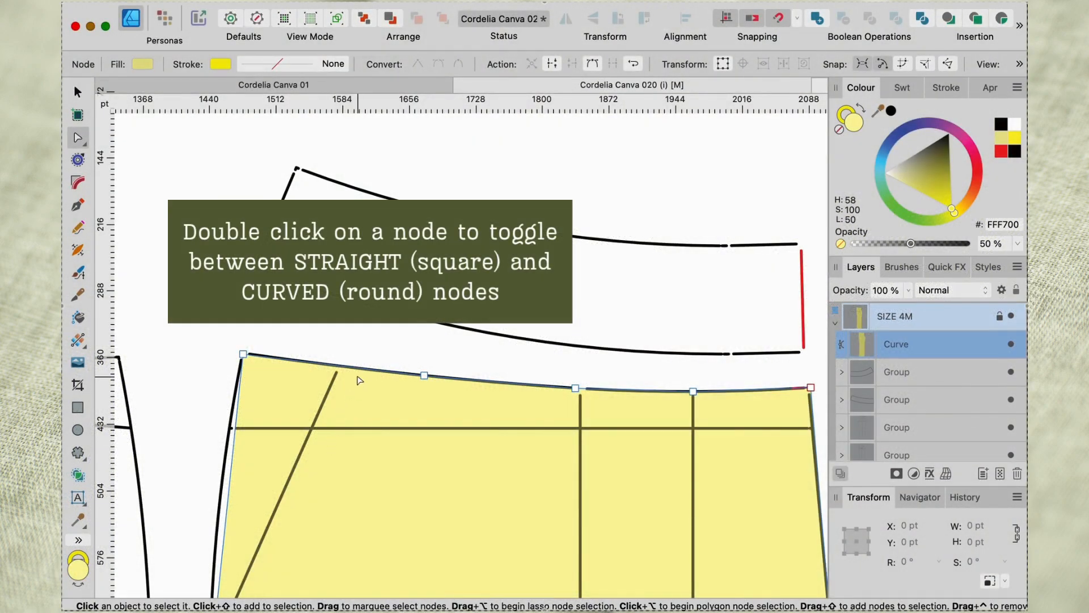
{"action": "double_click", "coordinate": [425, 375]}
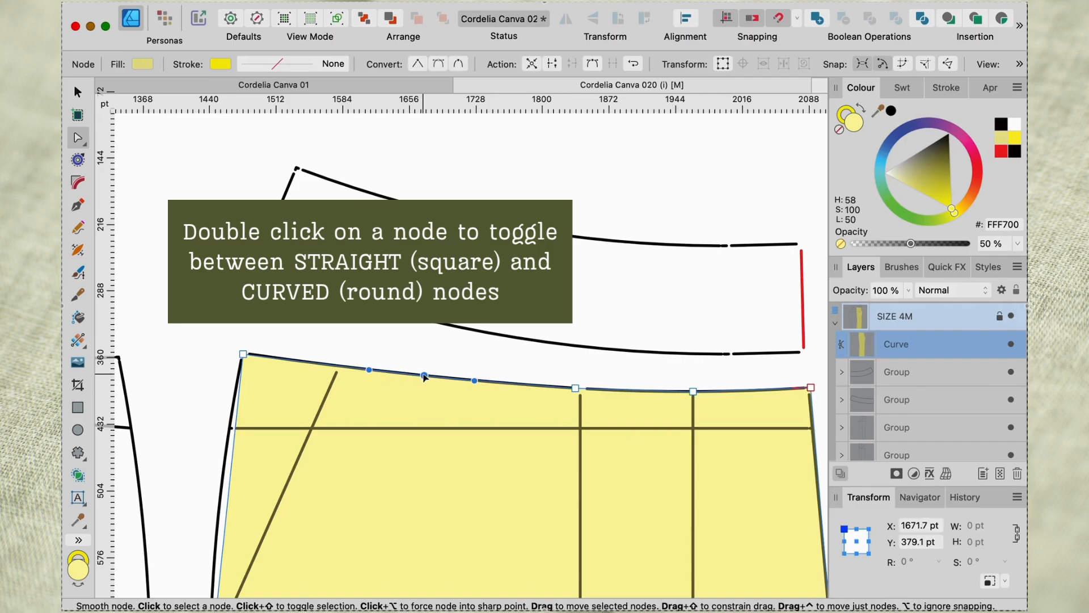
Convert the two remaining waist edge nodes, at about X 1835 pt and X 1962 pt, to smooth nodes.
{"action": "double_click", "coordinate": [575, 388]}
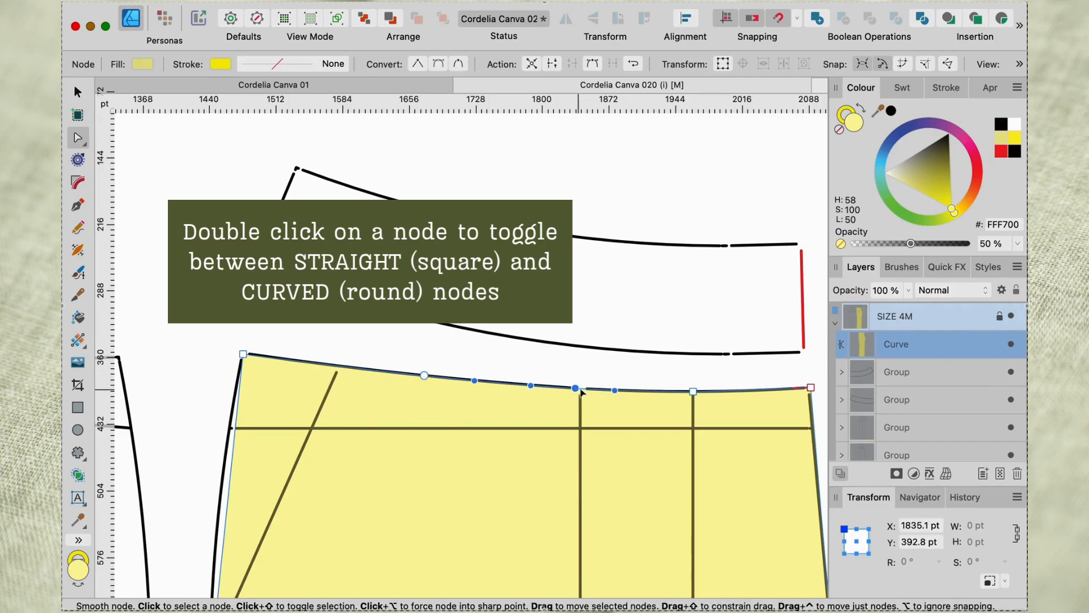
{"action": "left_click", "coordinate": [693, 392]}
{"action": "double_click", "coordinate": [693, 391]}
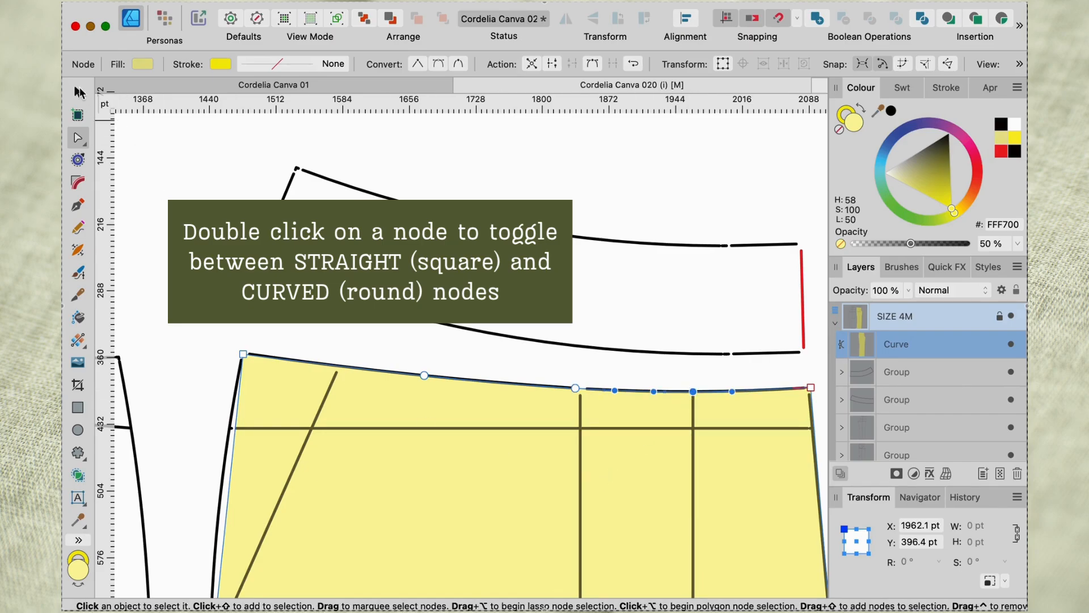
Try shifting the whole front leg shape up to about Y 337 pt to compare its curved waist edge with the waistline, and undo the shift.
{"action": "left_click", "coordinate": [79, 91]}
{"action": "left_click_drag", "start_coordinate": [435, 456], "coordinate": [436, 439]}
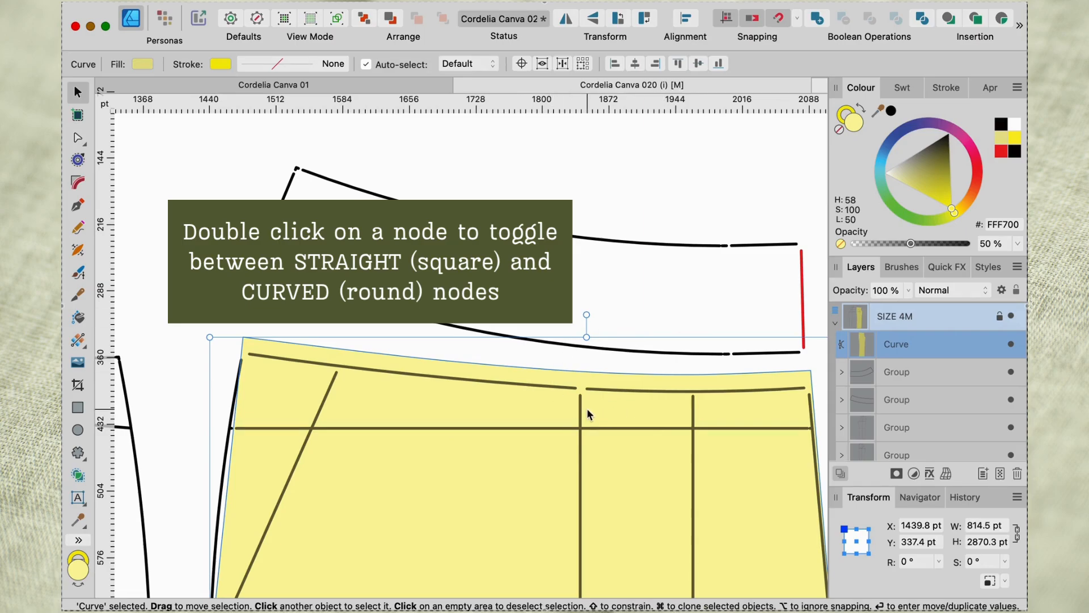
{"action": "key", "text": "super+z"}
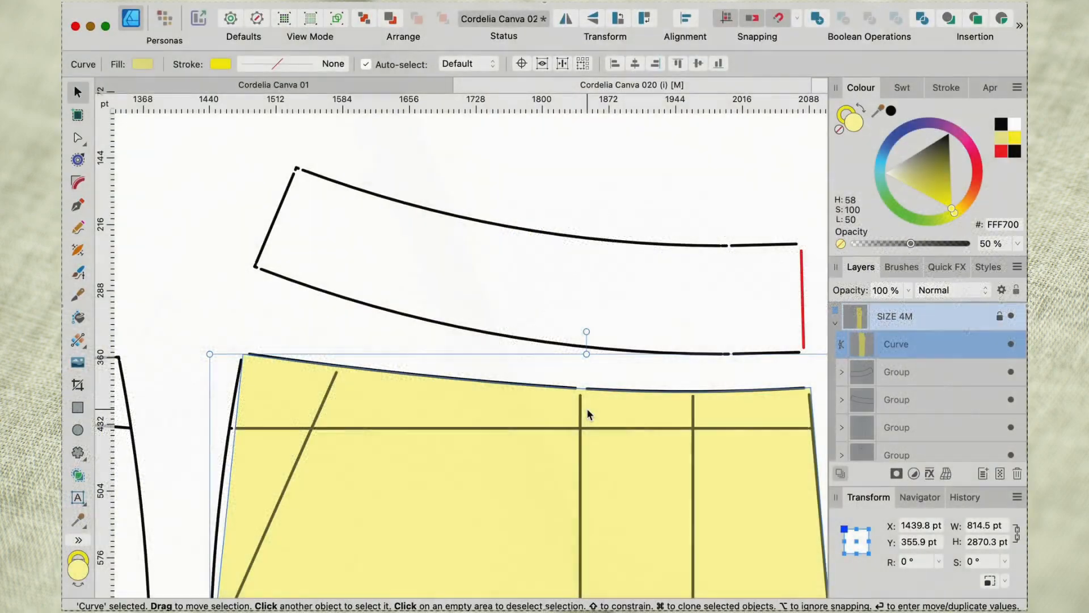
{"action": "scroll", "coordinate": [587, 408], "scroll_direction": "down", "scroll_amount": 5}
{"action": "scroll", "coordinate": [587, 409], "scroll_direction": "down", "scroll_amount": 5}
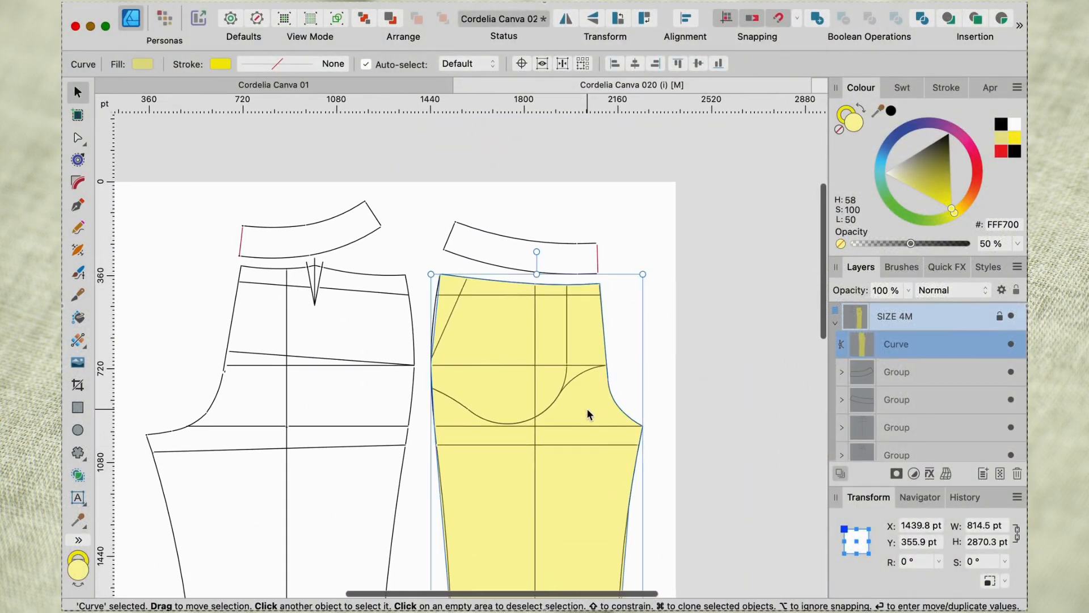
{"action": "scroll", "coordinate": [587, 410], "scroll_direction": "up", "scroll_amount": 5}
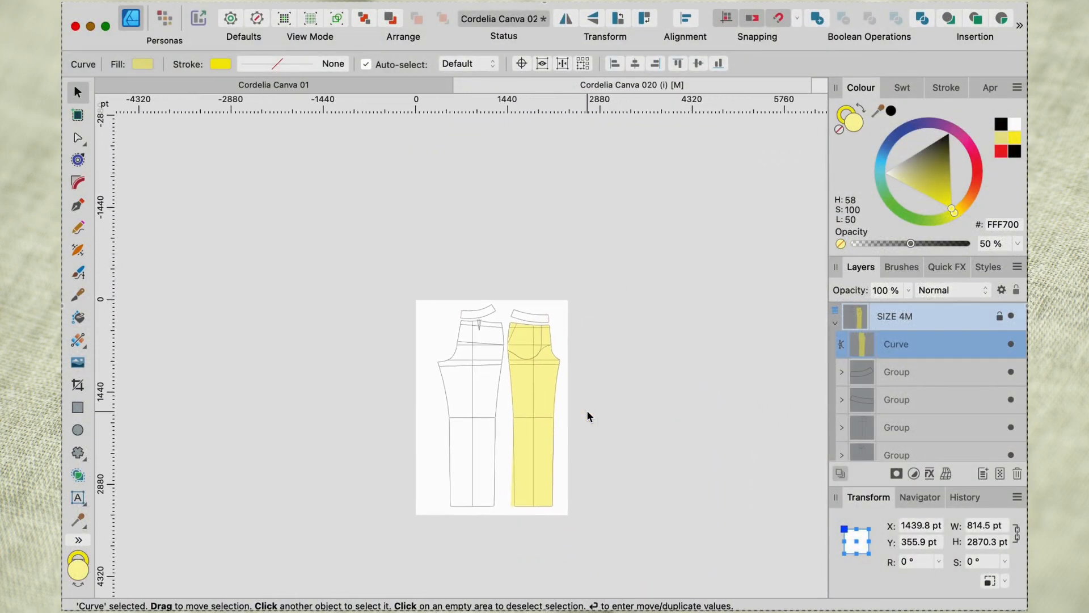
{"action": "scroll", "coordinate": [586, 410], "scroll_direction": "left", "scroll_amount": 4}
{"action": "scroll", "coordinate": [586, 409], "scroll_direction": "up", "scroll_amount": 2}
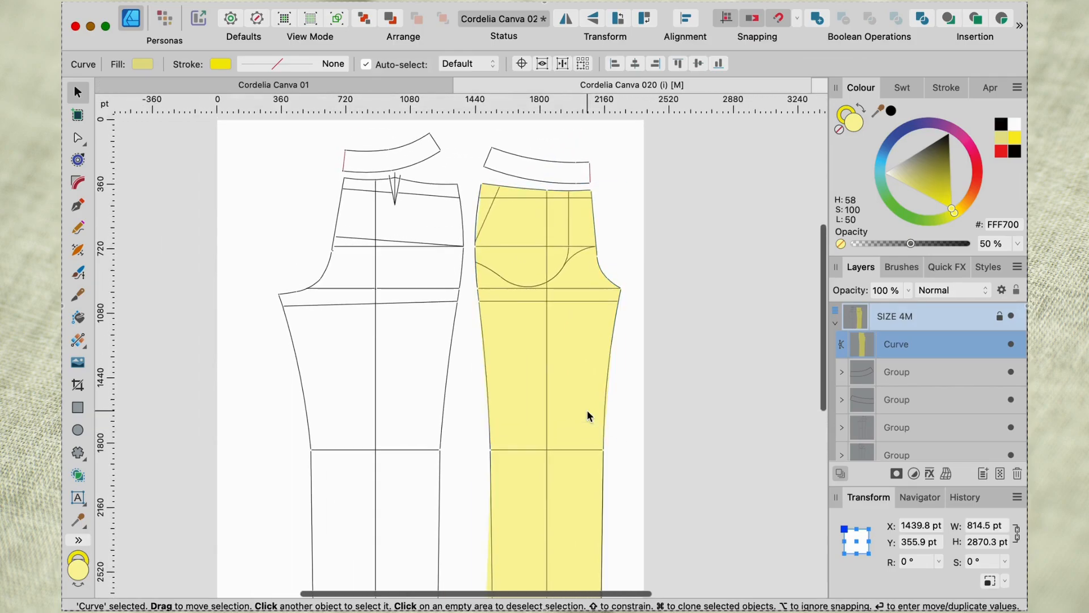